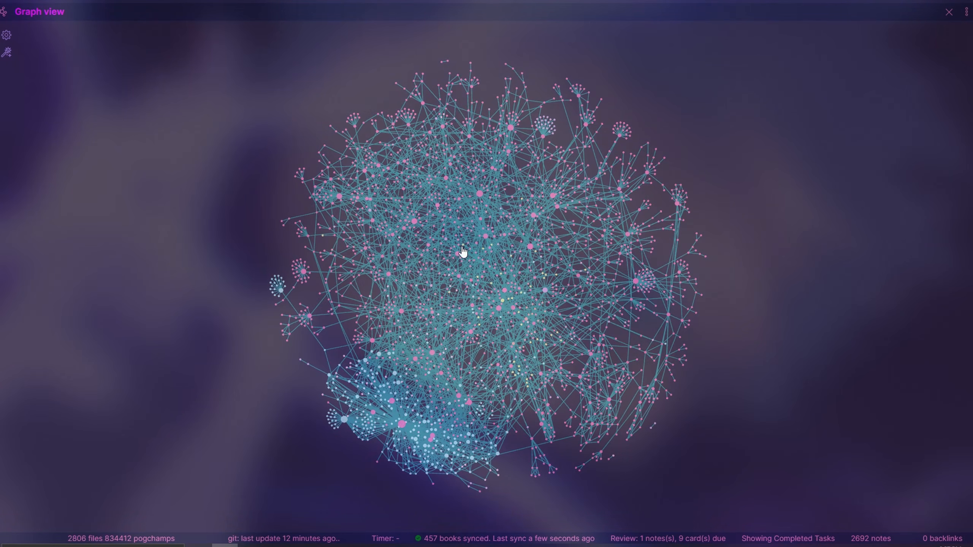
Open the SFU Courses note, follow its link to MACM 101 - Discrete Mathematics I, and look through that course note
scroll(459, 247, "up", 10)
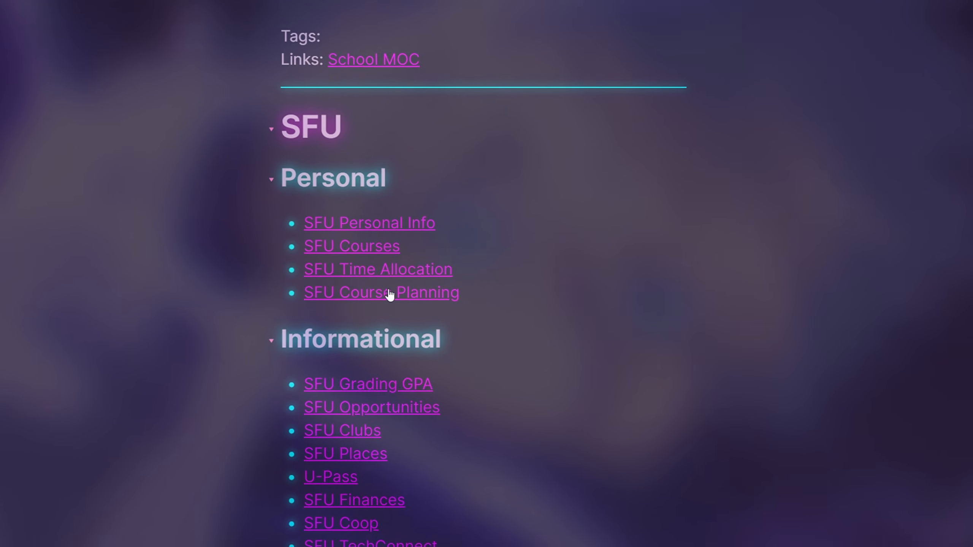
left_click(368, 253)
scroll(575, 242, "down", 5)
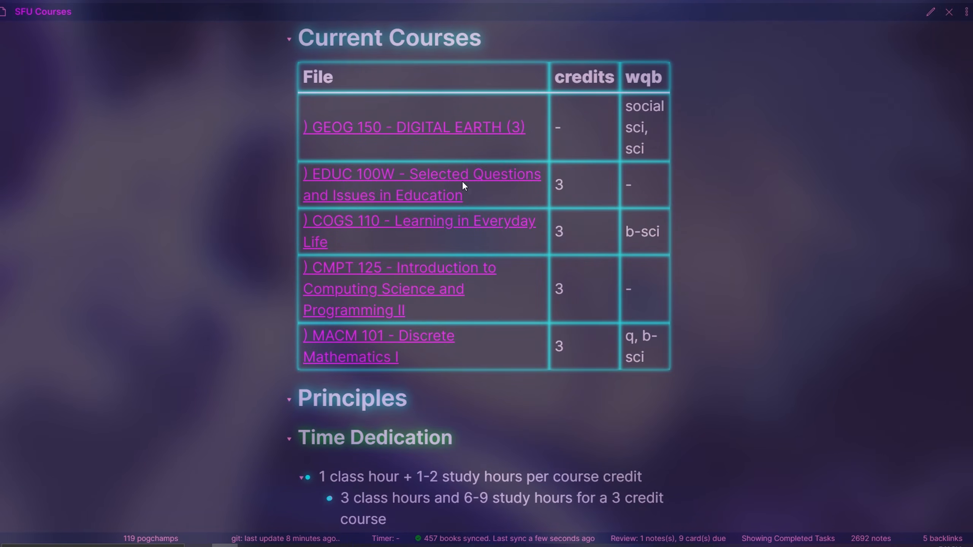
left_click(357, 337)
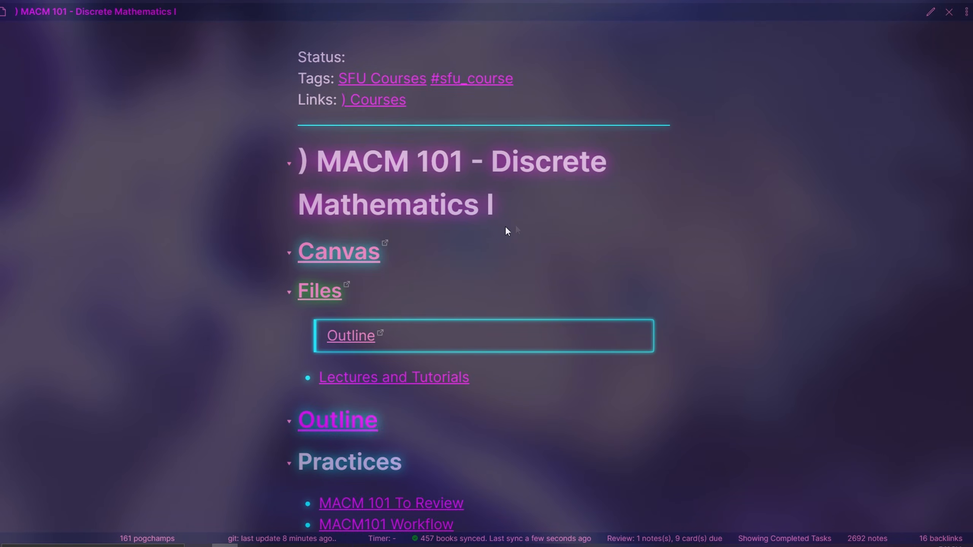
scroll(478, 276, "down", 6)
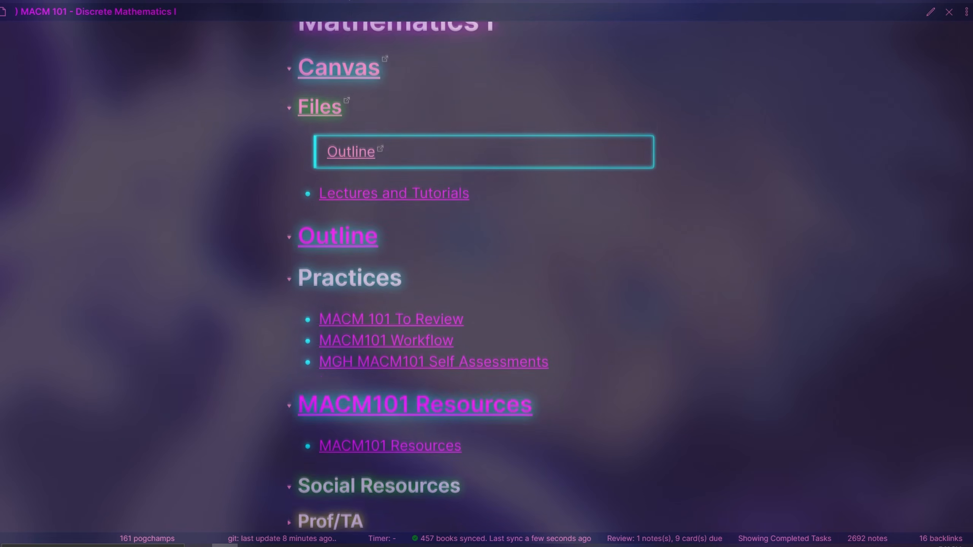
scroll(471, 276, "down", 3)
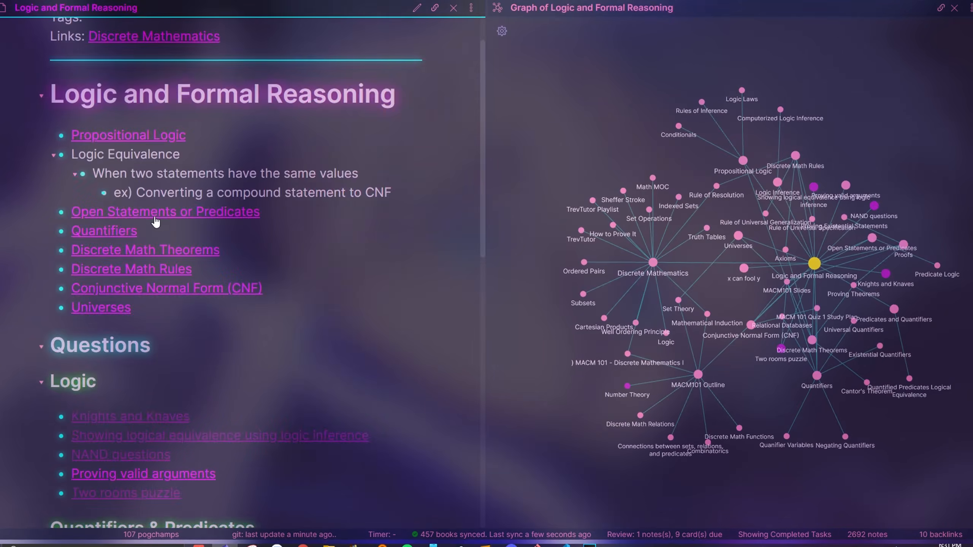
Follow the links to Open Statements or Predicates and on to MACM101 Slides, examining the contents of both notes
left_click(151, 213)
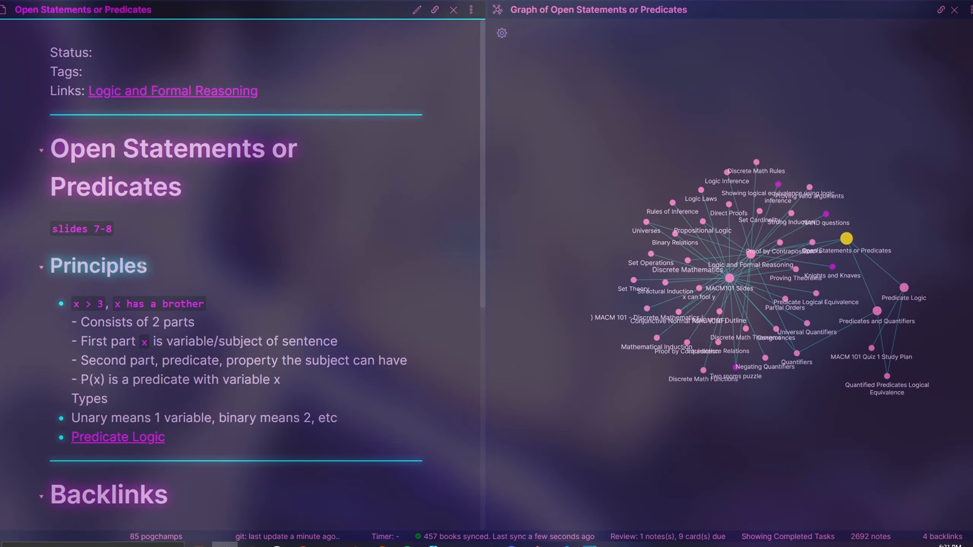
scroll(116, 289, "down", 5)
left_click(95, 322)
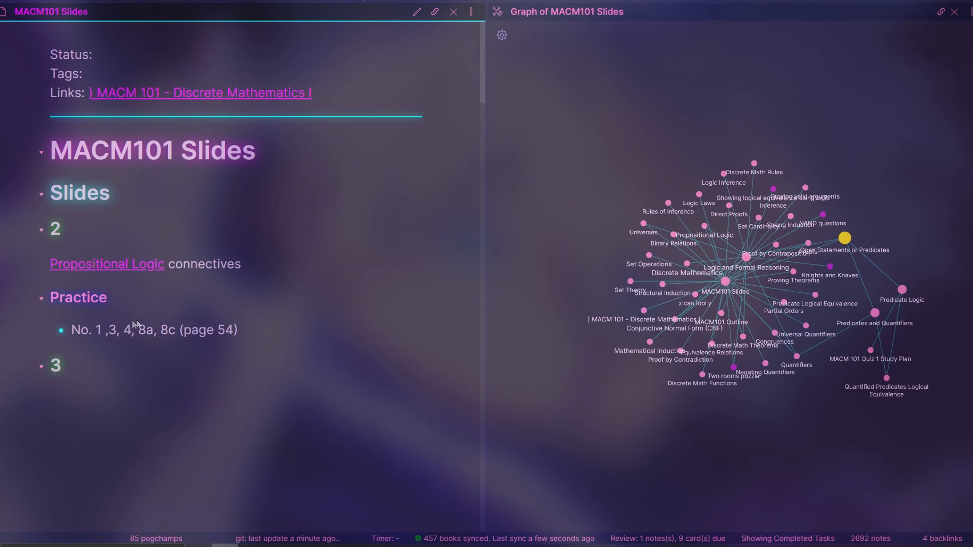
scroll(196, 295, "down", 3)
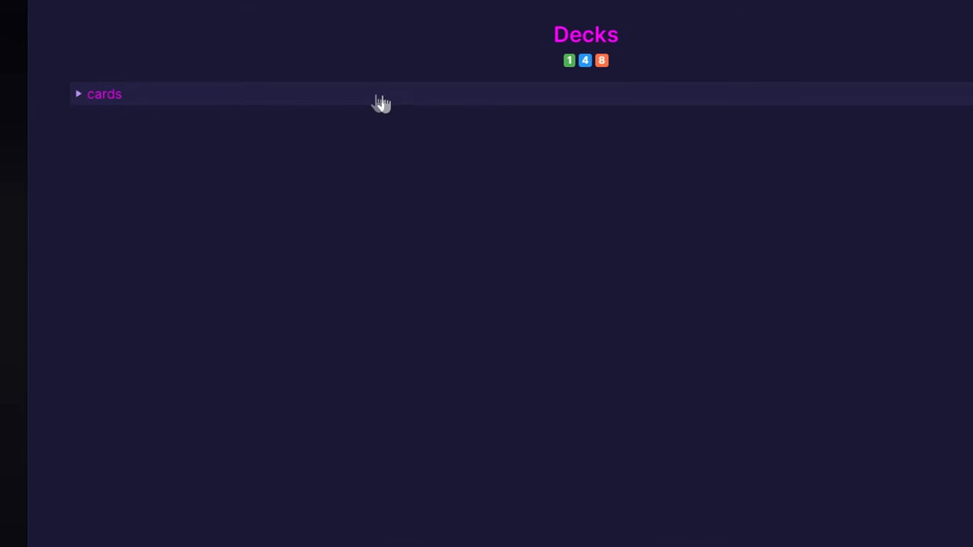
Open the settheory flashcards and reveal the answer to the matrix and graph of reflexivity card
left_click(378, 96)
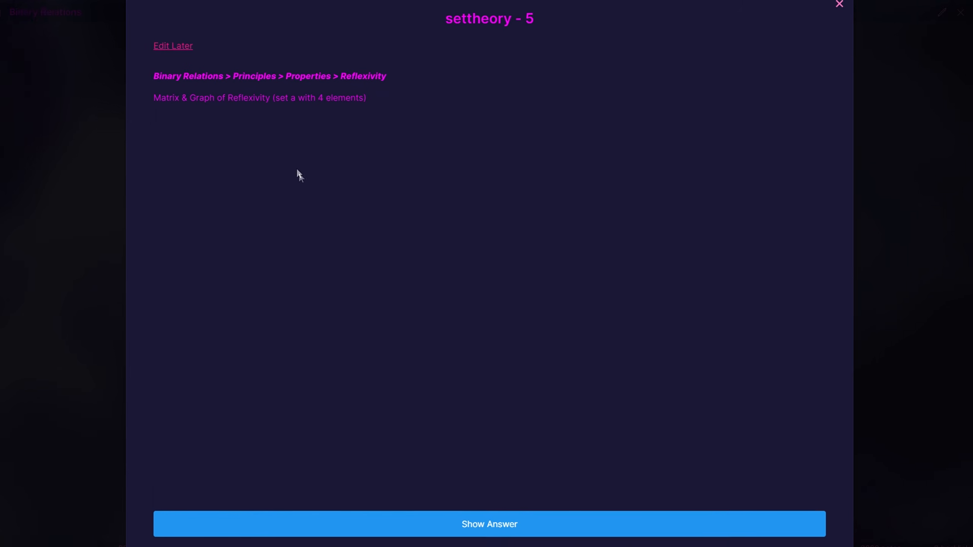
left_click(479, 517)
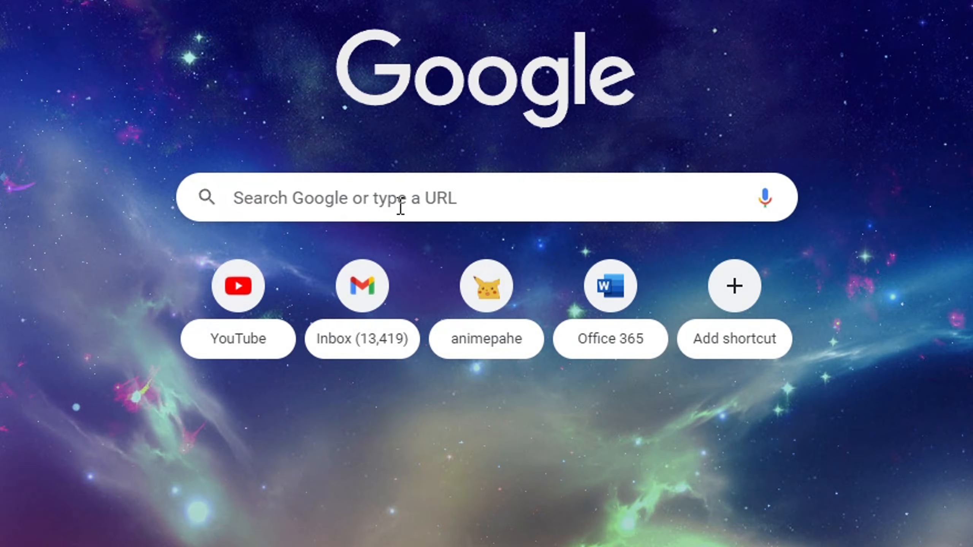
Search the web for "obsidian md", open the official Obsidian site and get the Windows version
left_click(399, 203)
type("obsidian md")
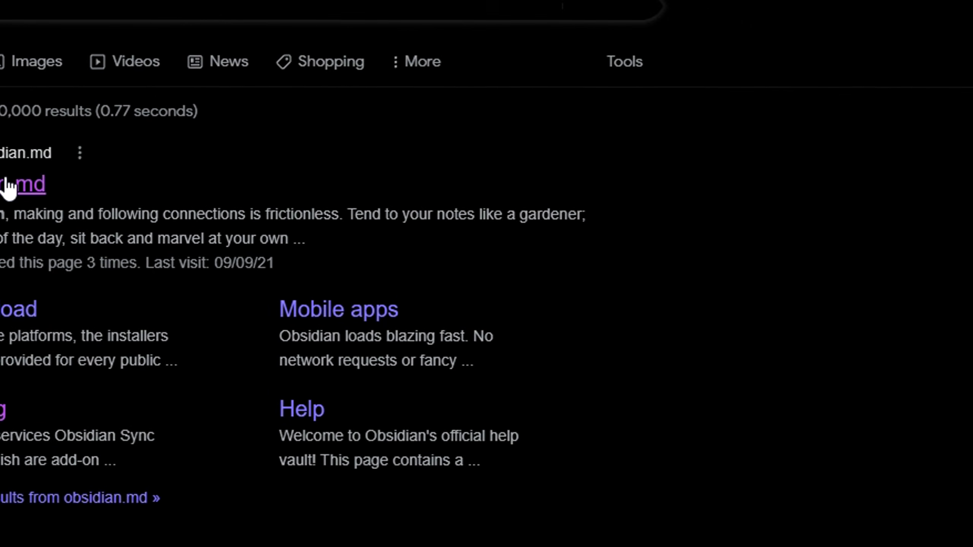
left_click(119, 239)
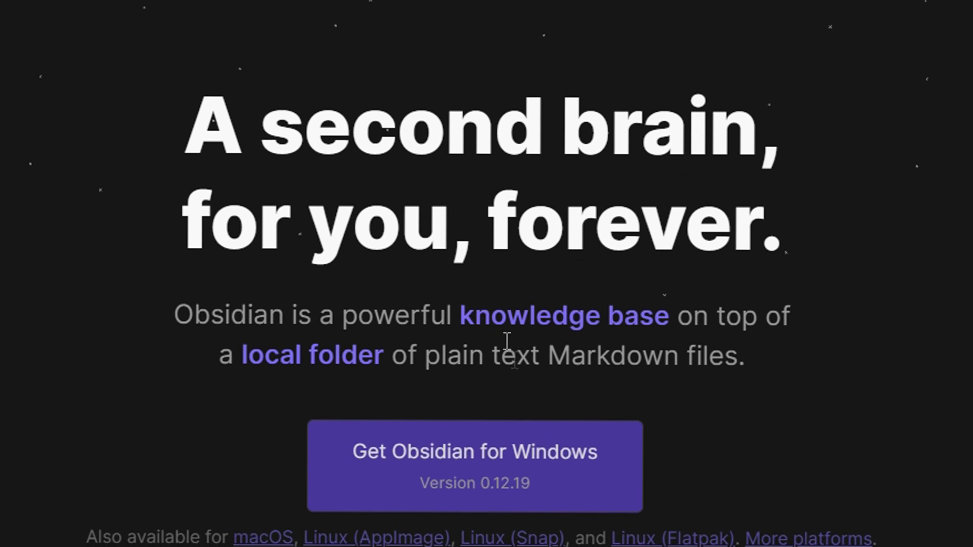
left_click(508, 437)
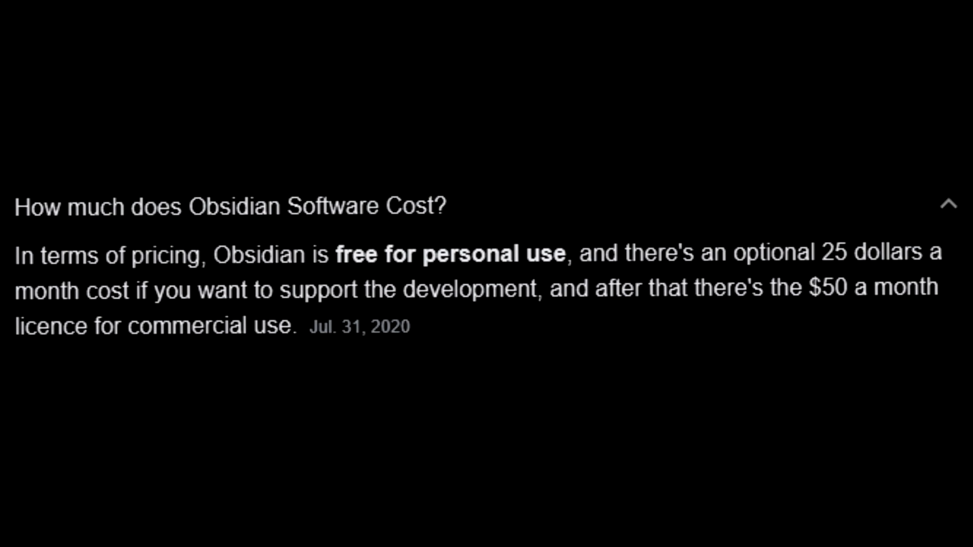
Look through Obsidian's release announcements on Discord and the Markdown files in the OneDrive Obsidian Vault folder
scroll(963, 362, "up", 20)
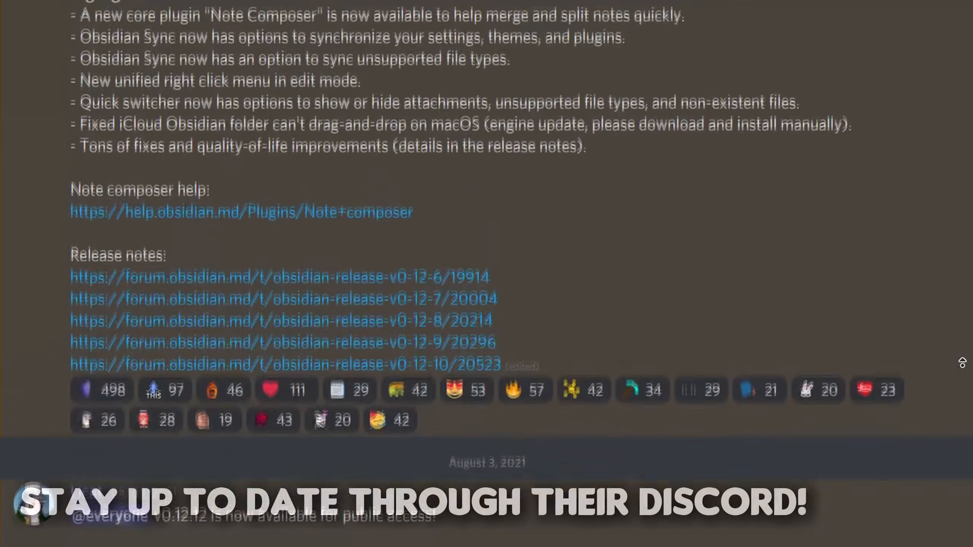
scroll(962, 362, "up", 20)
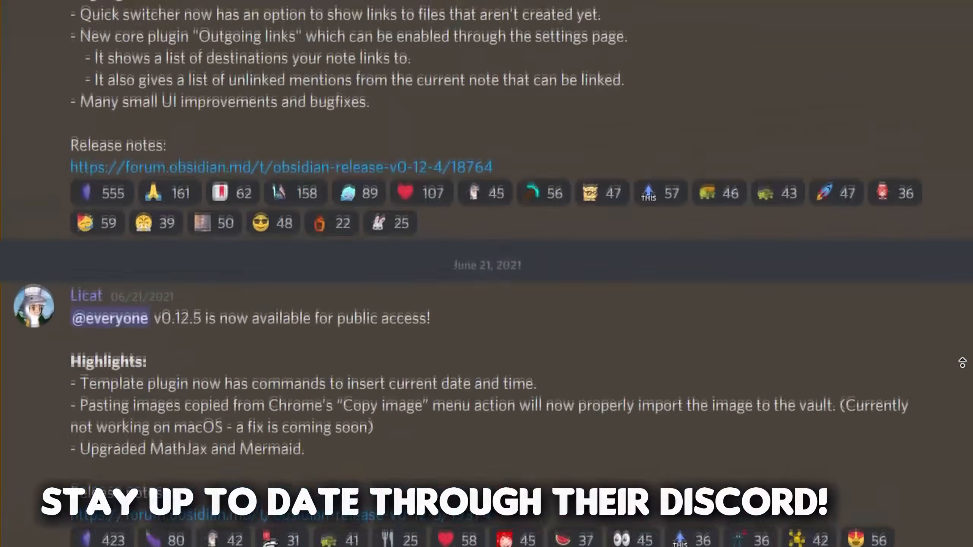
scroll(963, 362, "up", 5)
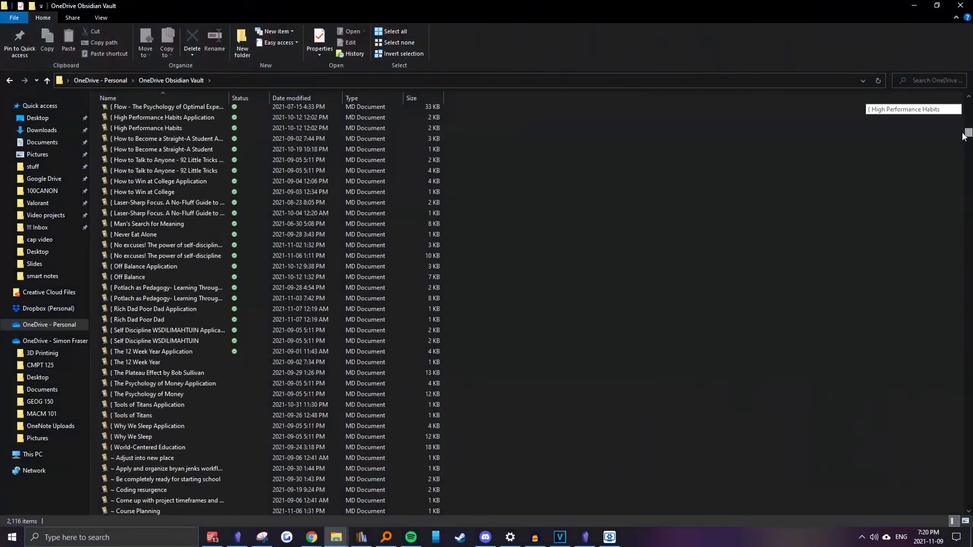
left_click_drag(968, 102, 946, 308)
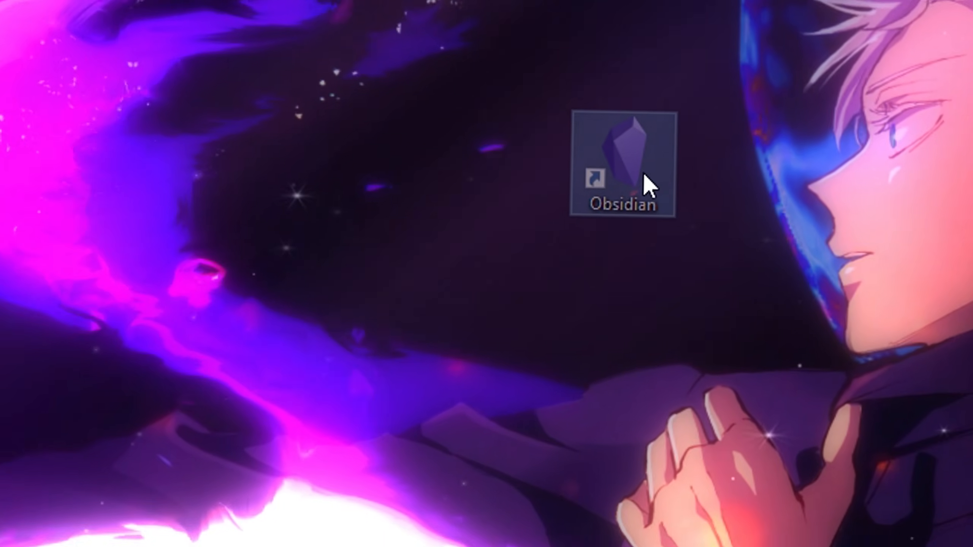
Launch Obsidian from the desktop and start a new vault named "Epic poggers vault"
double_click(575, 241)
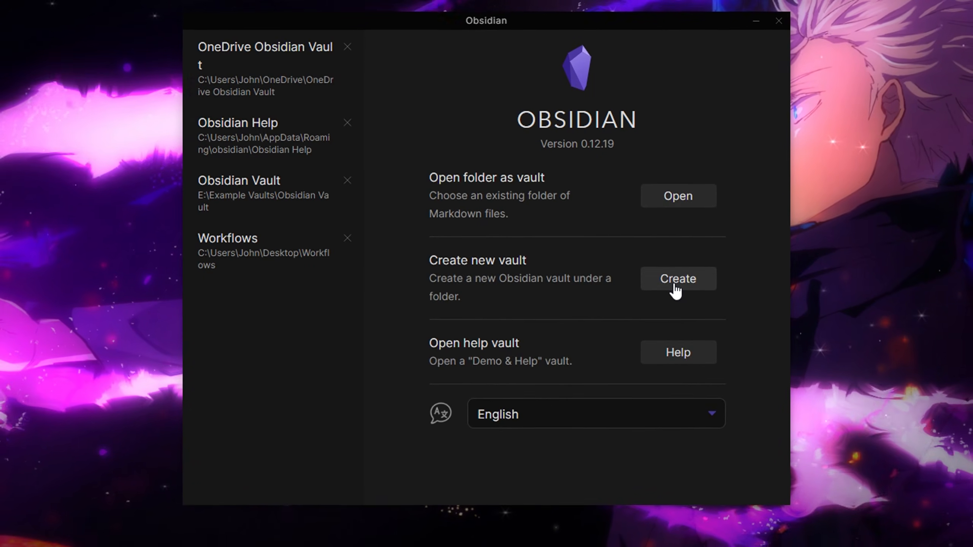
left_click(677, 316)
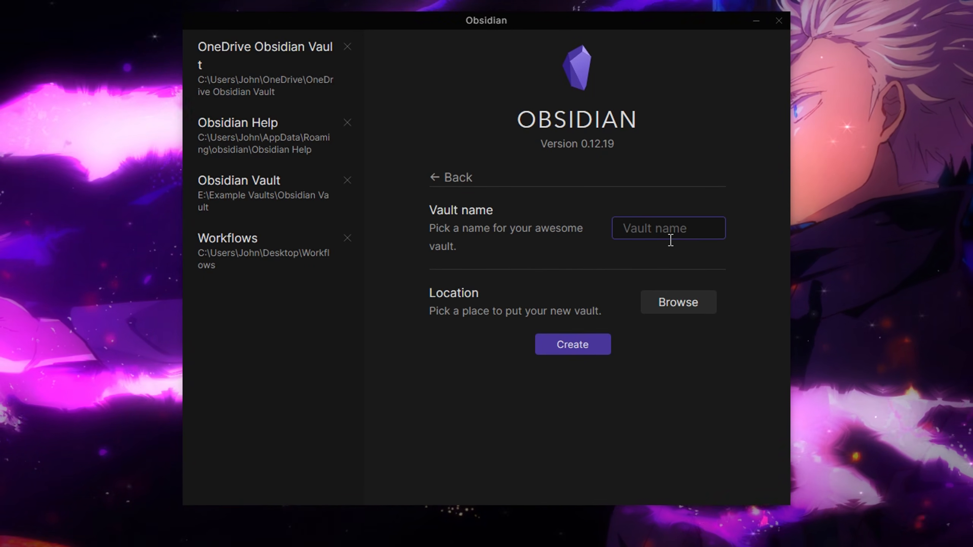
type("Epic poggers va")
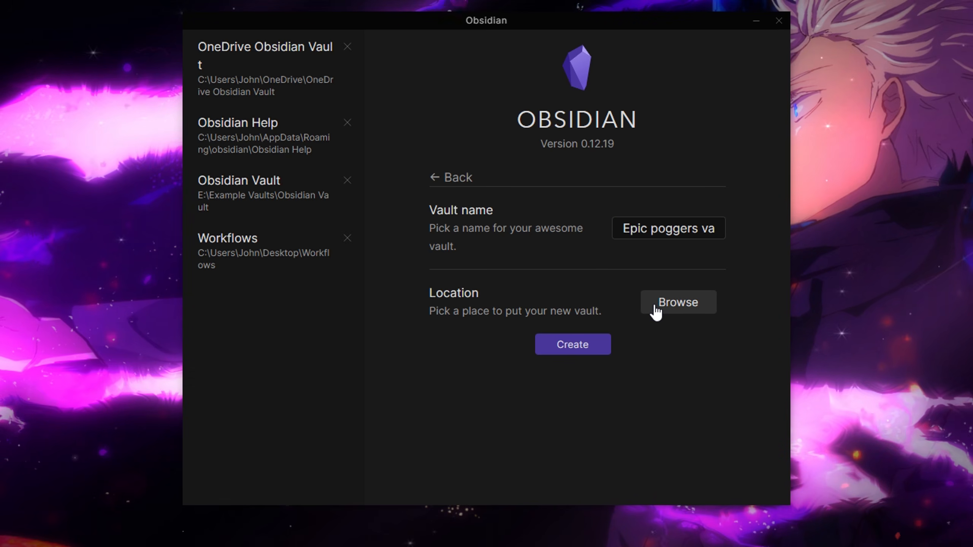
Set the new vault's location to E:\Obsidian and create the vault
left_click(655, 313)
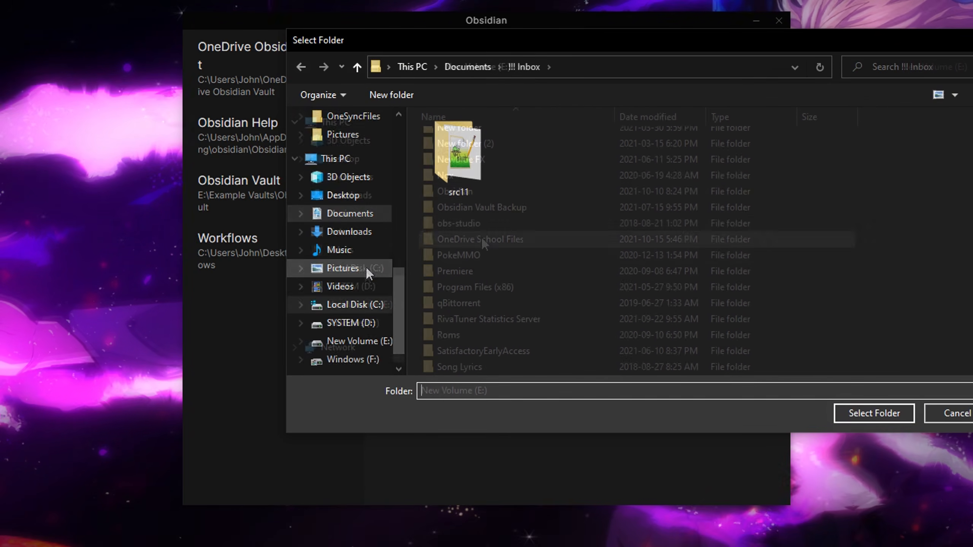
double_click(467, 192)
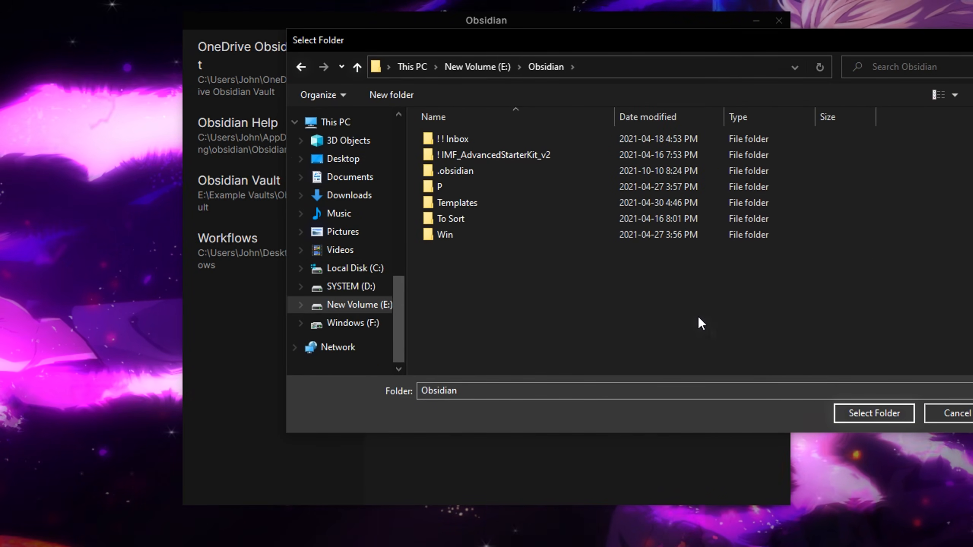
left_click(870, 413)
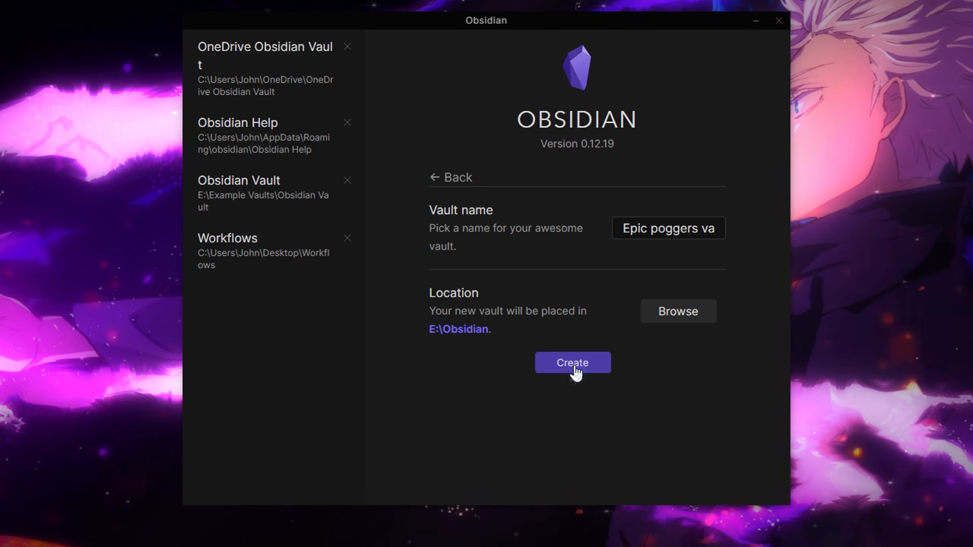
left_click(576, 367)
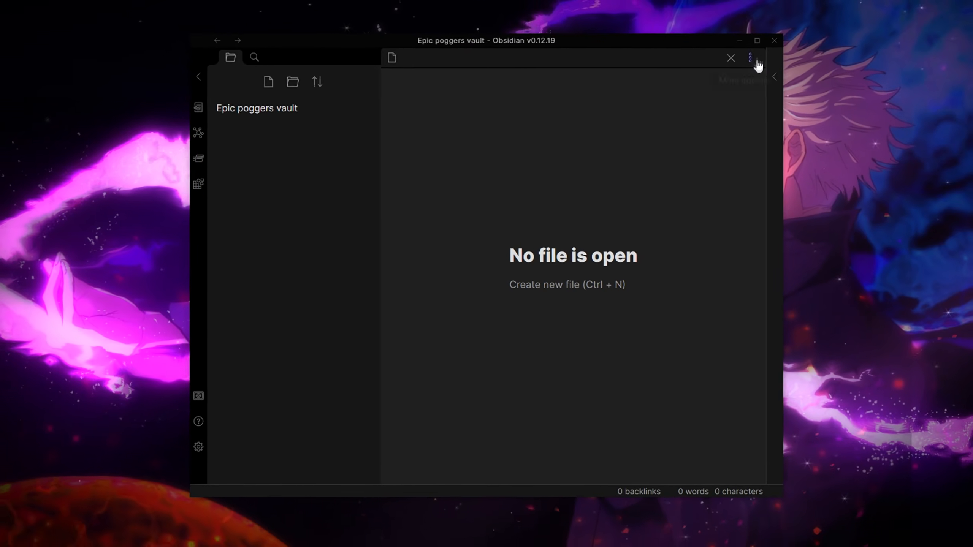
left_click(755, 39)
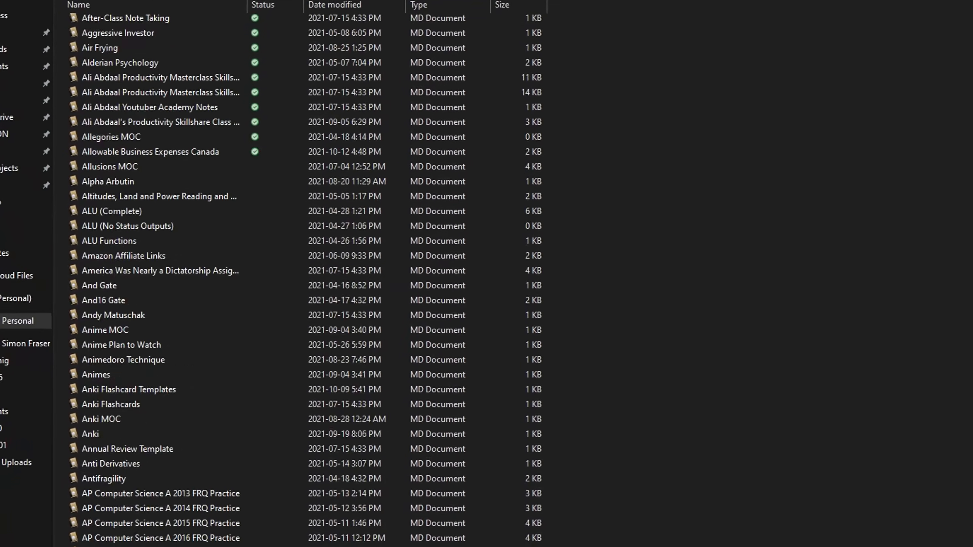
Browse the long list of Markdown files in the OneDrive Obsidian Vault folder
scroll(306, 269, "down", 20)
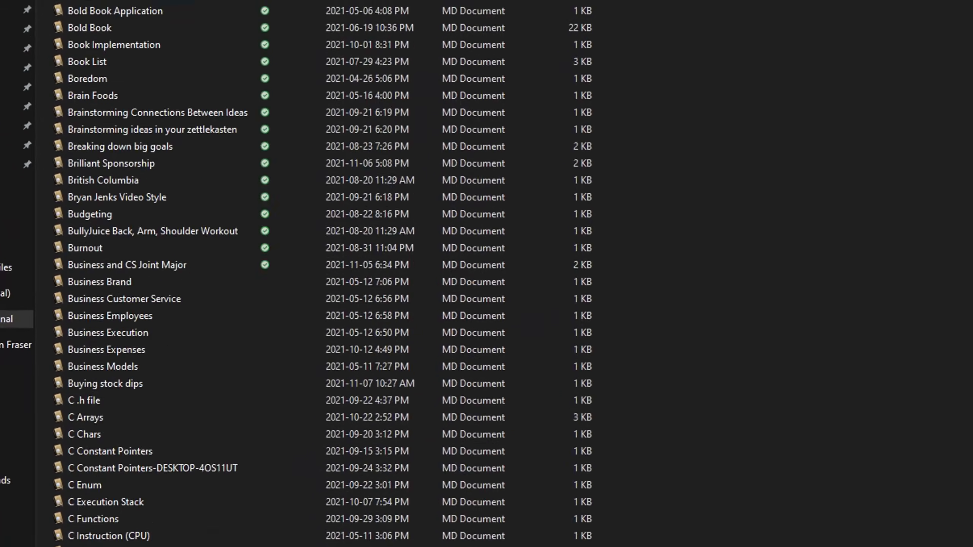
scroll(345, 269, "down", 20)
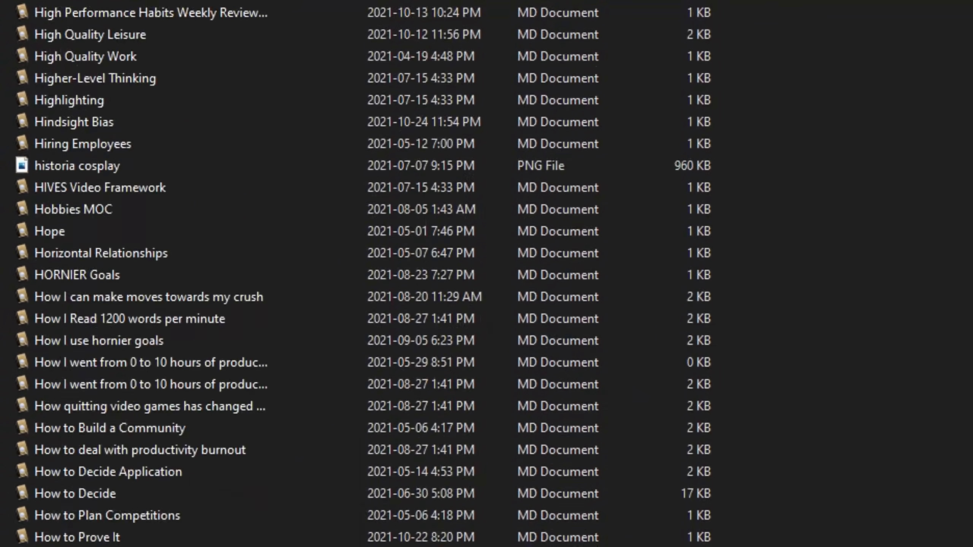
scroll(345, 268, "down", 20)
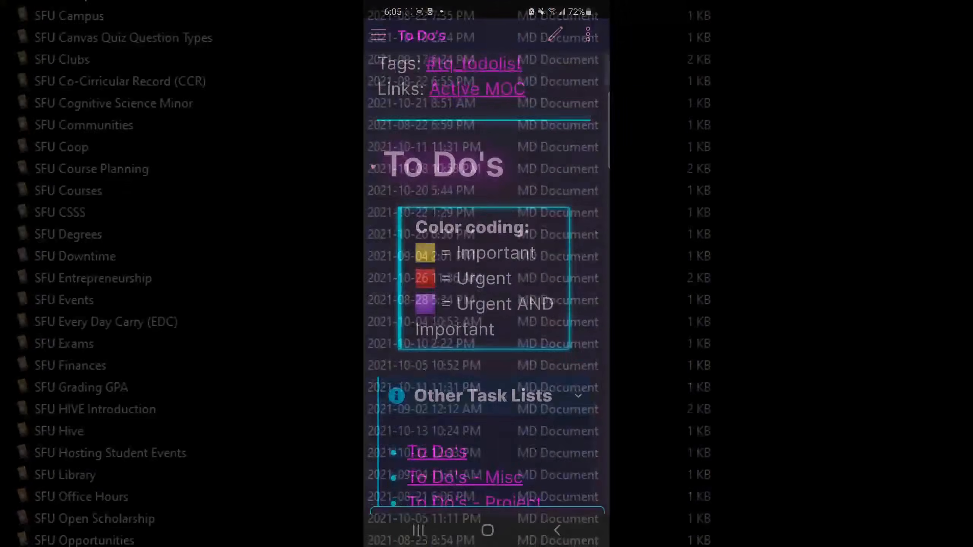
Examine the dated task lists in the To Do's note on the phone
scroll(487, 269, "down", 10)
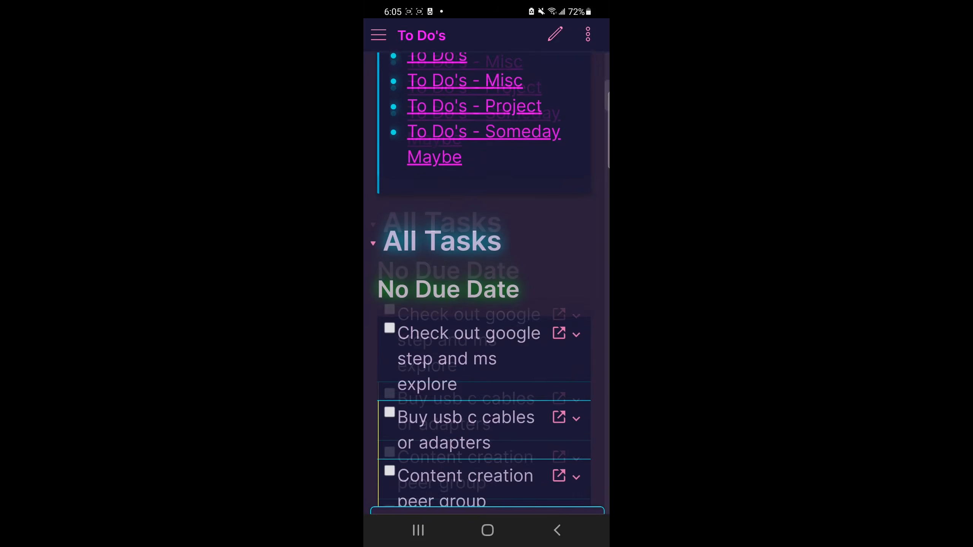
scroll(487, 268, "down", 15)
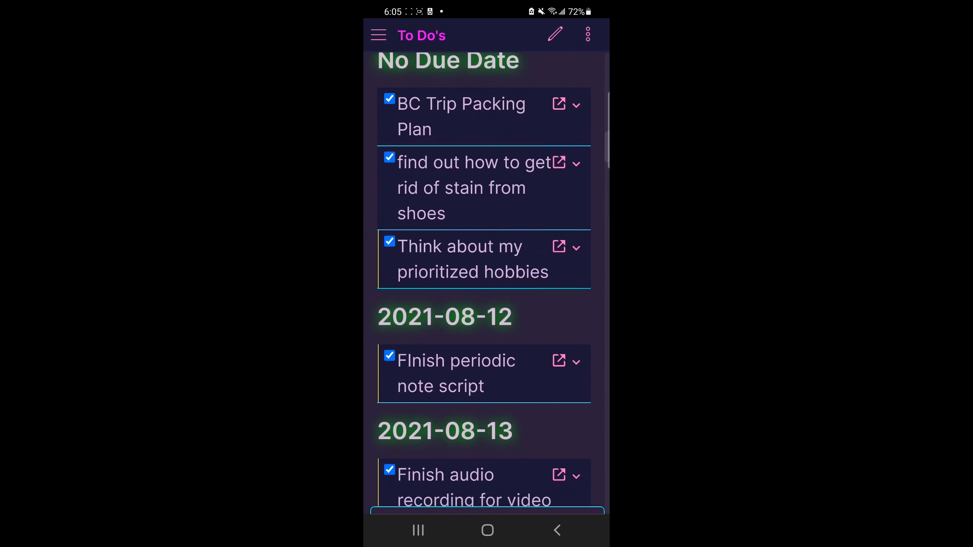
left_click(378, 35)
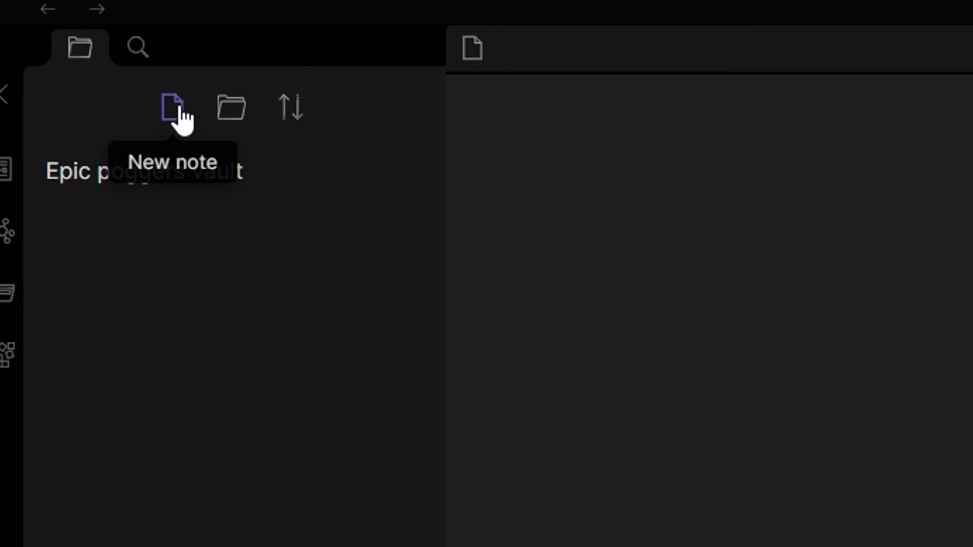
Create two new notes in the Epic poggers vault, named "Note 1" and "Note 2"
left_click(176, 109)
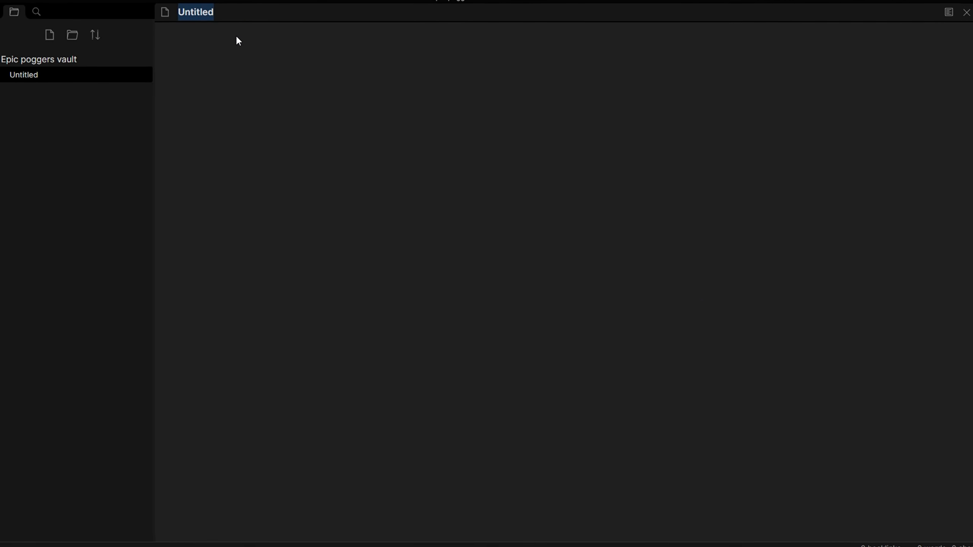
type("Note 1")
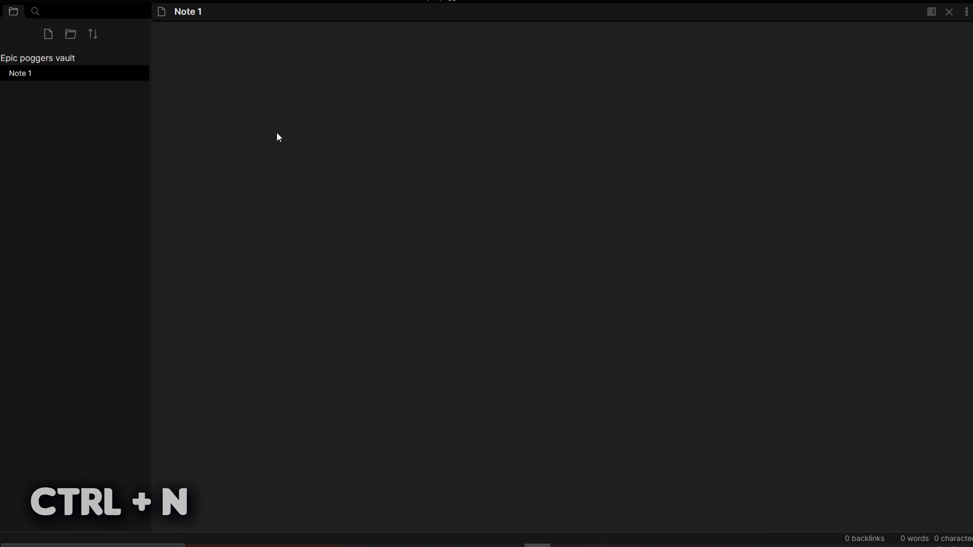
key("ctrl+n")
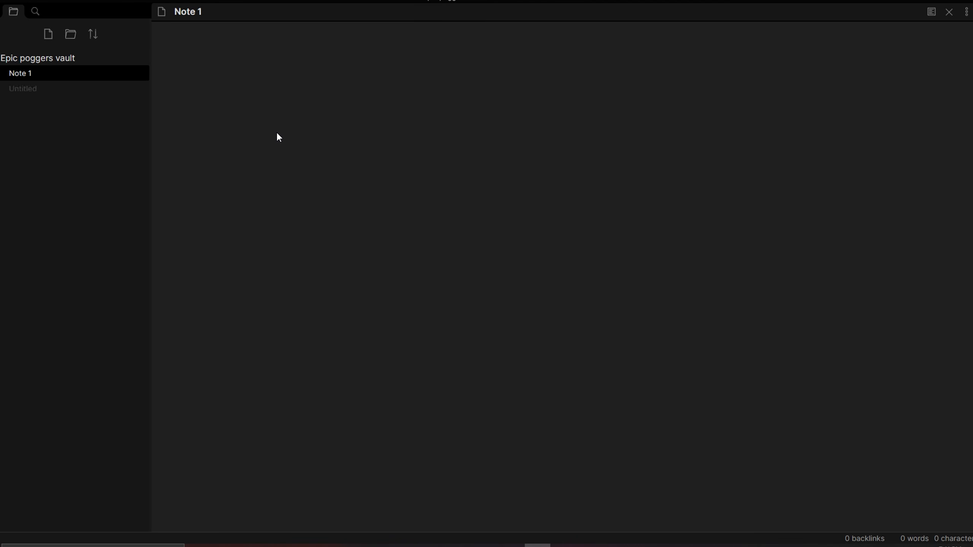
type("Note 2")
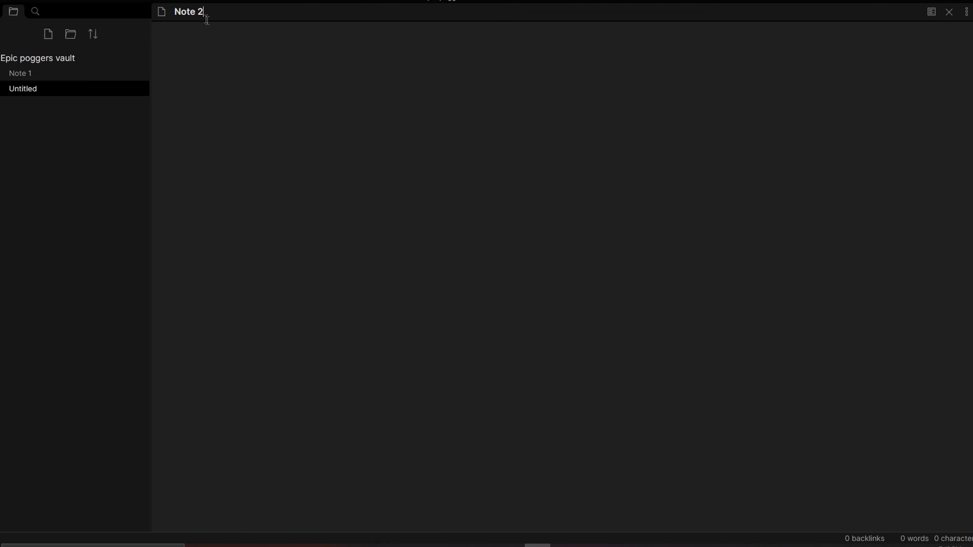
key("Return")
Create a note named "Note 3" through the quick switcher
key("ctrl+o")
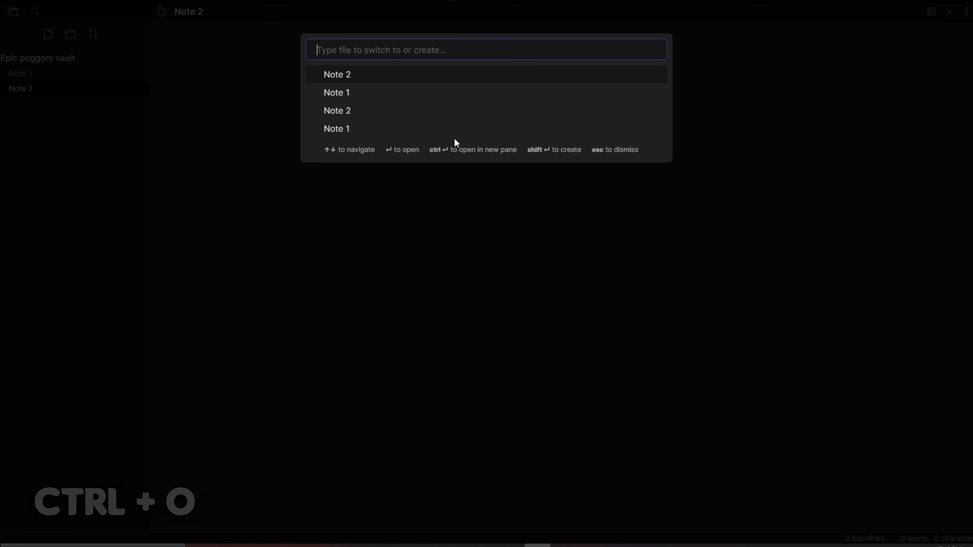
type("Note 3")
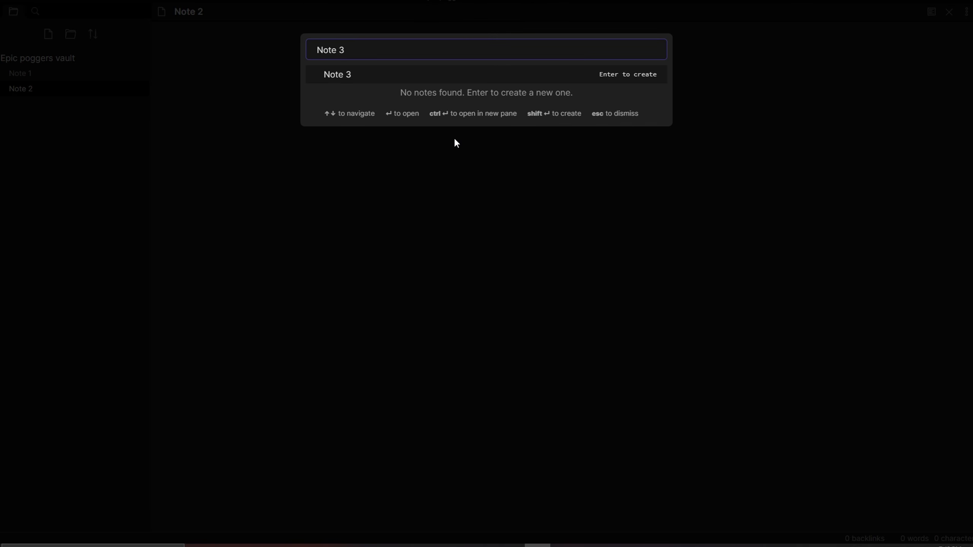
key("Return")
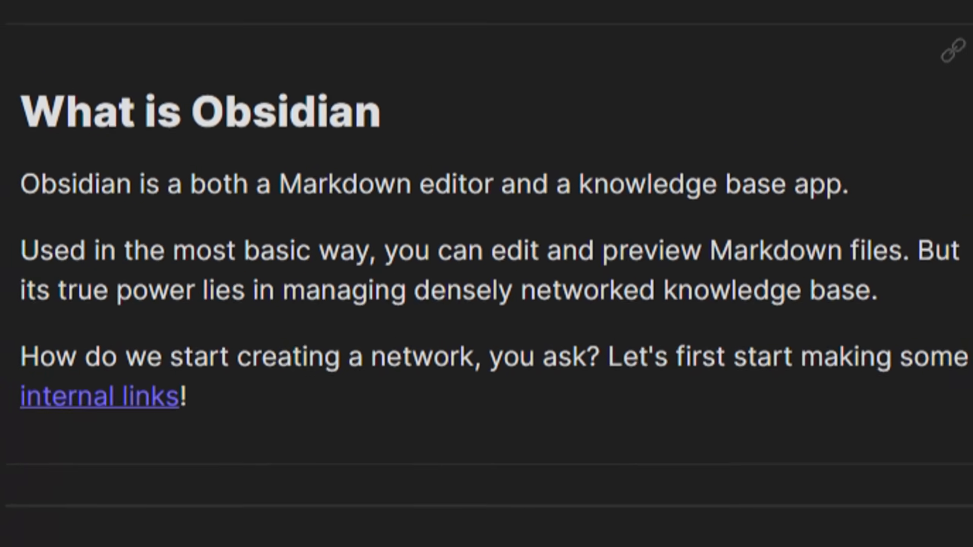
Read through the Markdown formatting guide, covering emphasis, lists and images
scroll(486, 273, "down", 3)
scroll(486, 274, "down", 5)
scroll(487, 274, "down", 5)
scroll(486, 274, "down", 5)
scroll(487, 274, "down", 2)
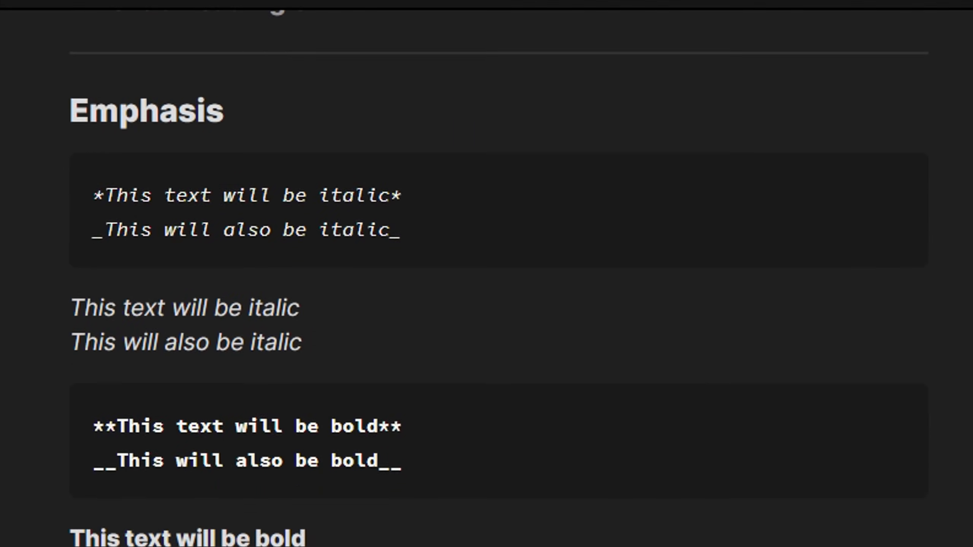
scroll(486, 274, "down", 2)
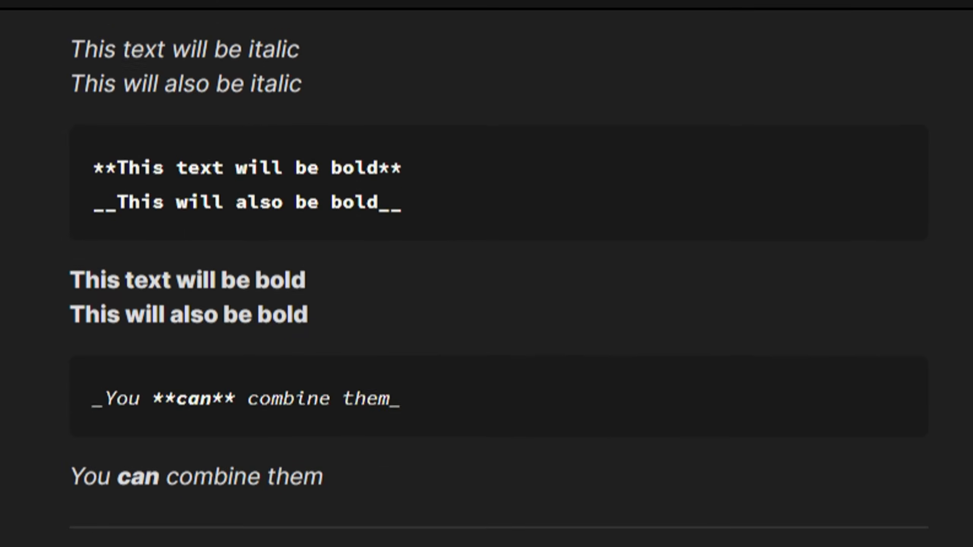
scroll(487, 274, "down", 2)
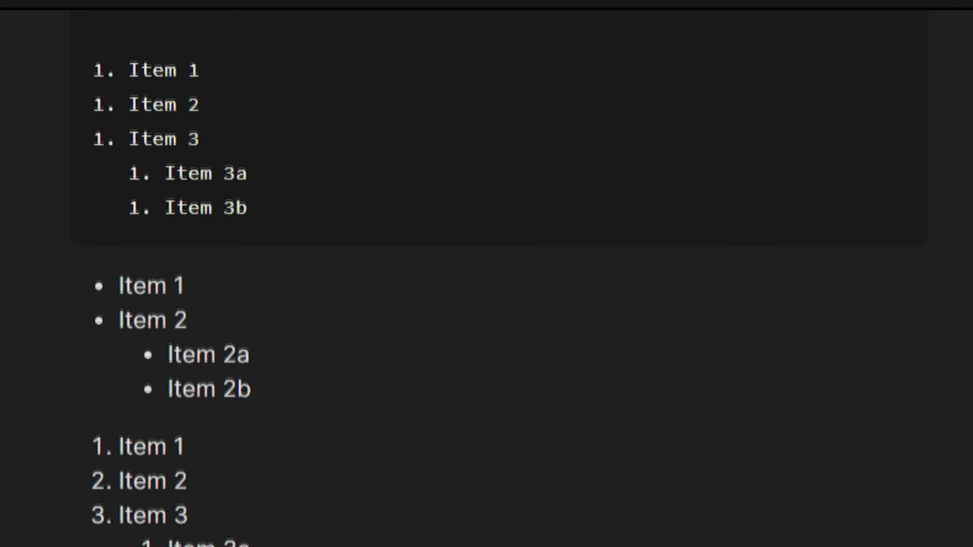
scroll(487, 274, "down", 8)
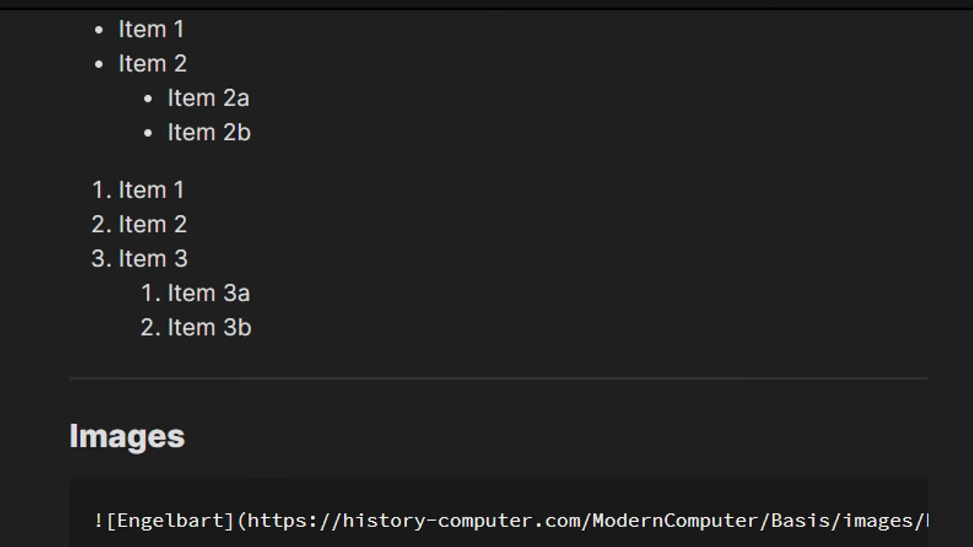
scroll(487, 273, "down", 8)
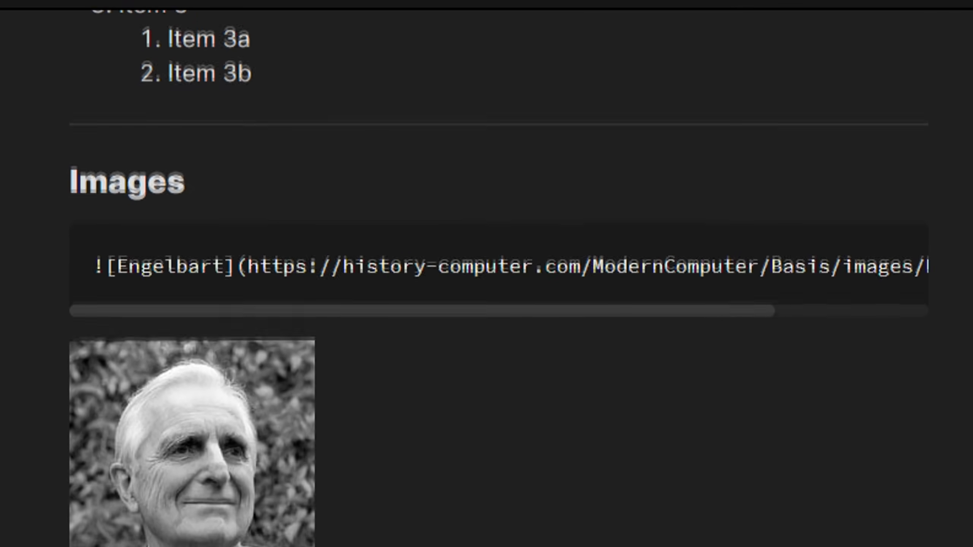
scroll(486, 273, "down", 8)
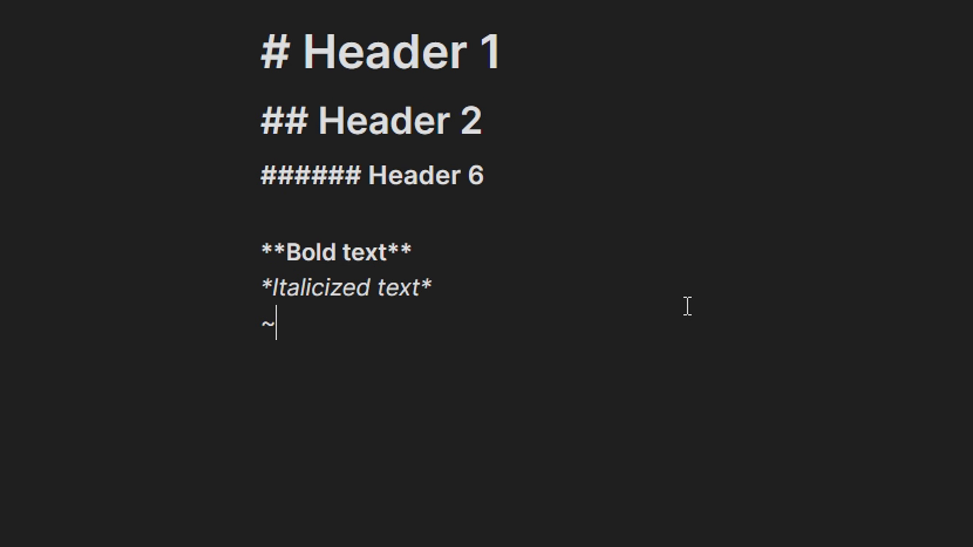
Add strikethrough text, a highlight reading "Highlight" and a blockquote reading "Quote here" to the formatting example note
type("=Highlight==")
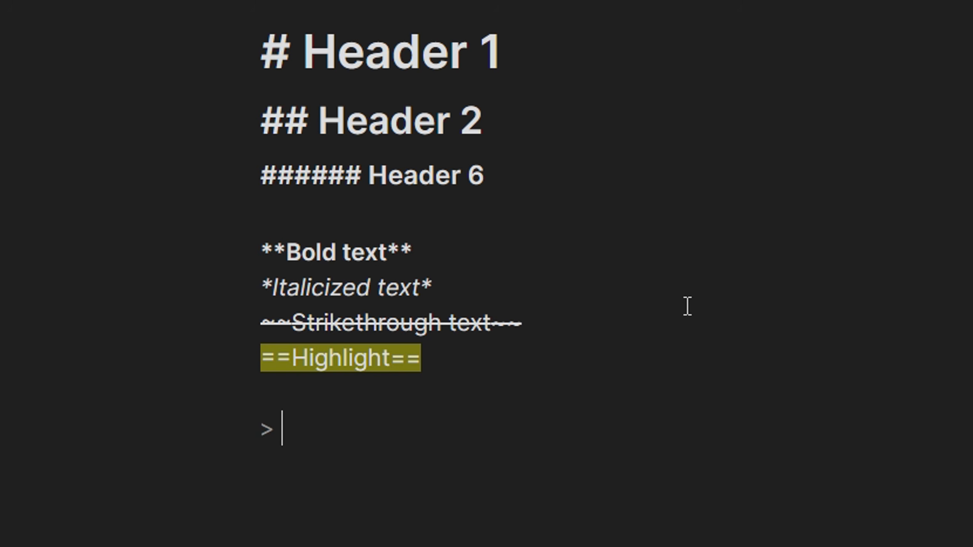
type("Quote here")
key("Return")
key("Return")
Add the inline code "programming" and a fenced code block containing "code here" below the quote
left_click_drag(279, 429, 244, 445)
left_click(393, 441)
left_click(351, 477)
left_click(344, 502)
type("`prog")
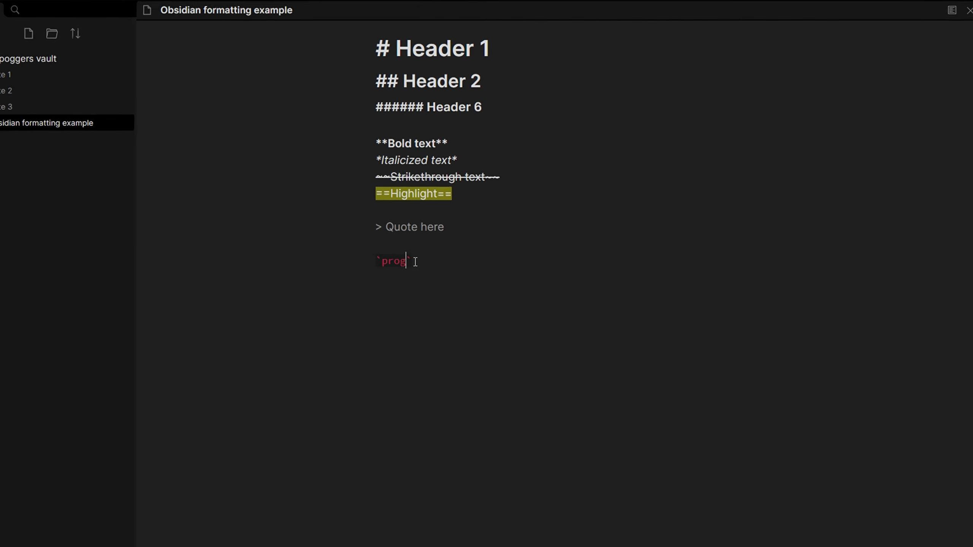
type("ramming`  ``` ")
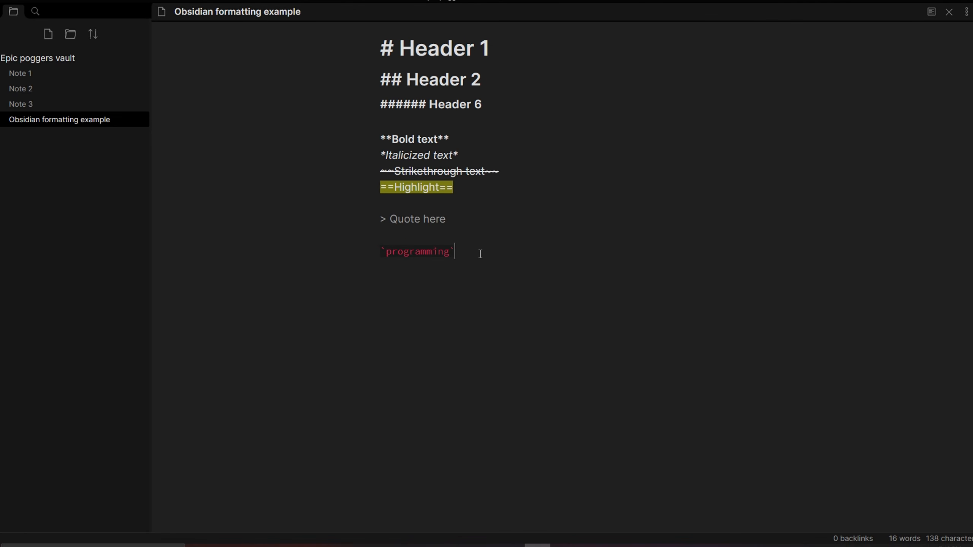
type("code here")
key("Return")
type("`")
Insert Markdown divider lines, "---" above the code block and "___" directly above the quote
left_click_drag(447, 294, 366, 294)
left_click(413, 294)
type("---")
triple_click(390, 277)
left_click(409, 275)
left_click(456, 212)
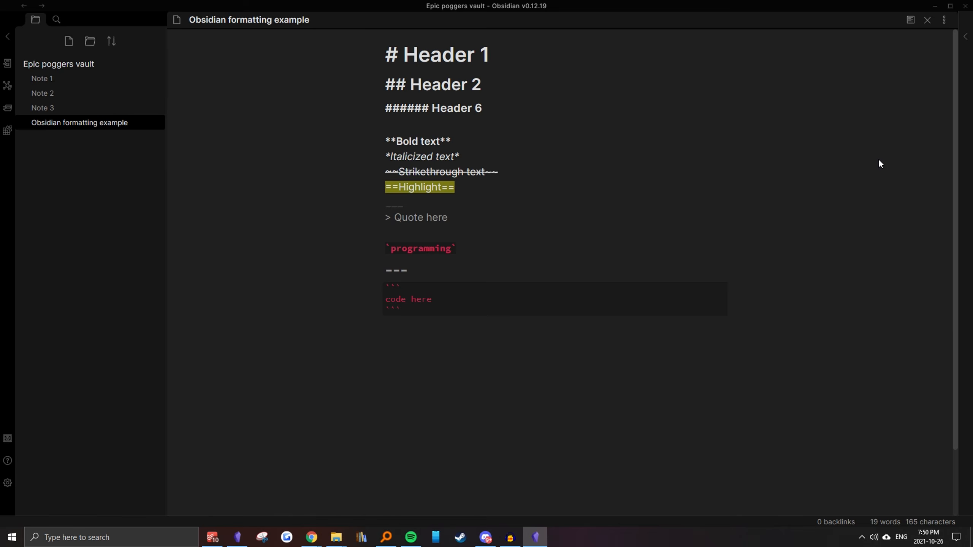
Preview the rendered formatting example note and return to editing it
left_click(911, 19)
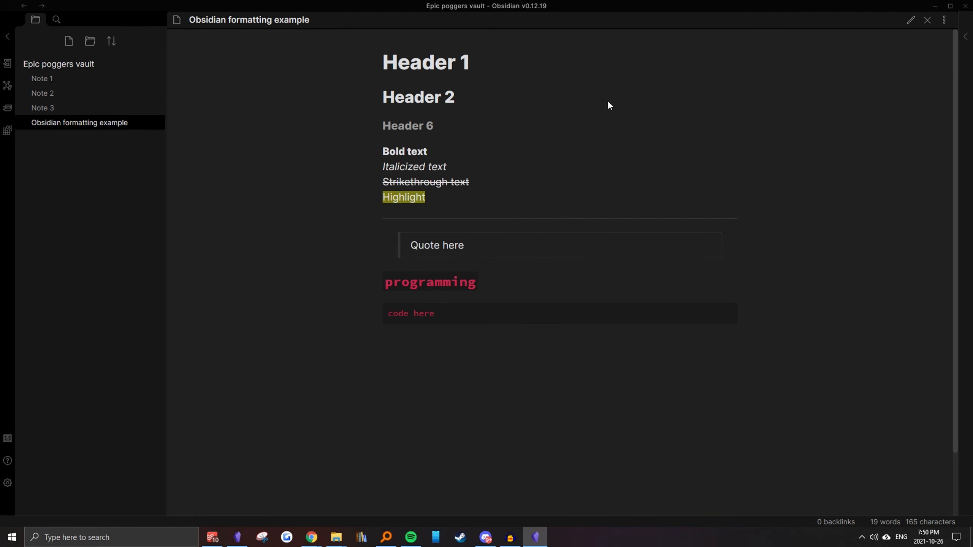
key("ctrl+e")
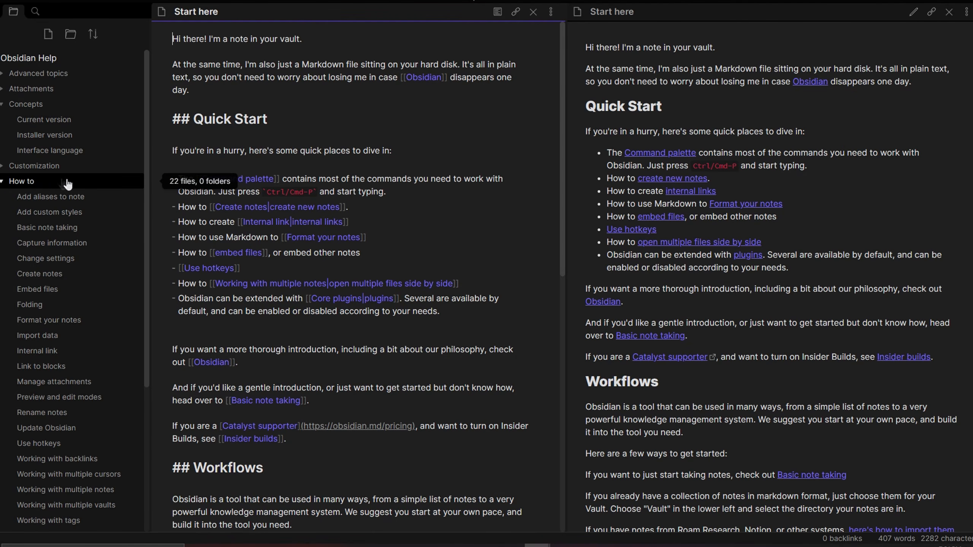
Open the "Format your notes" page in the Obsidian Help vault and examine its linking, embed and header syntax
left_click(54, 320)
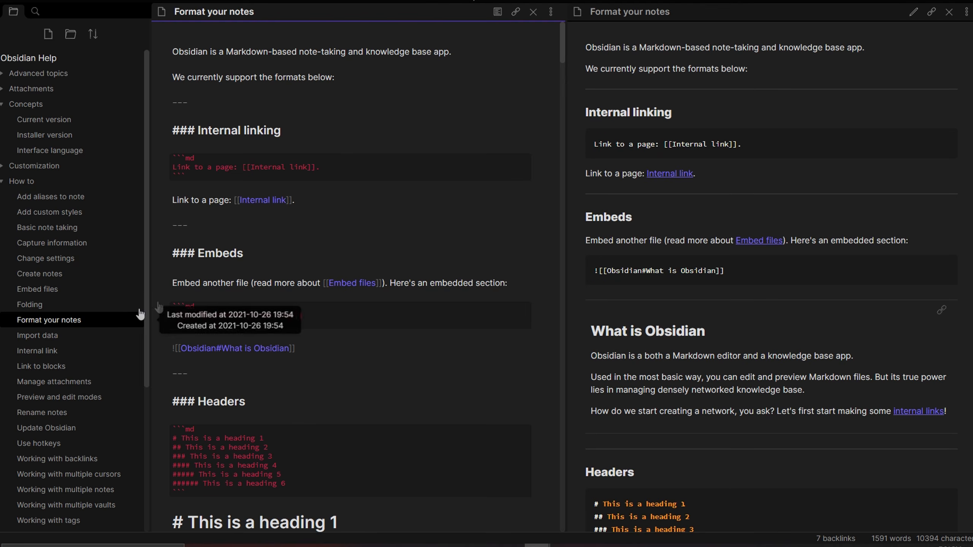
scroll(506, 129, "down", 2)
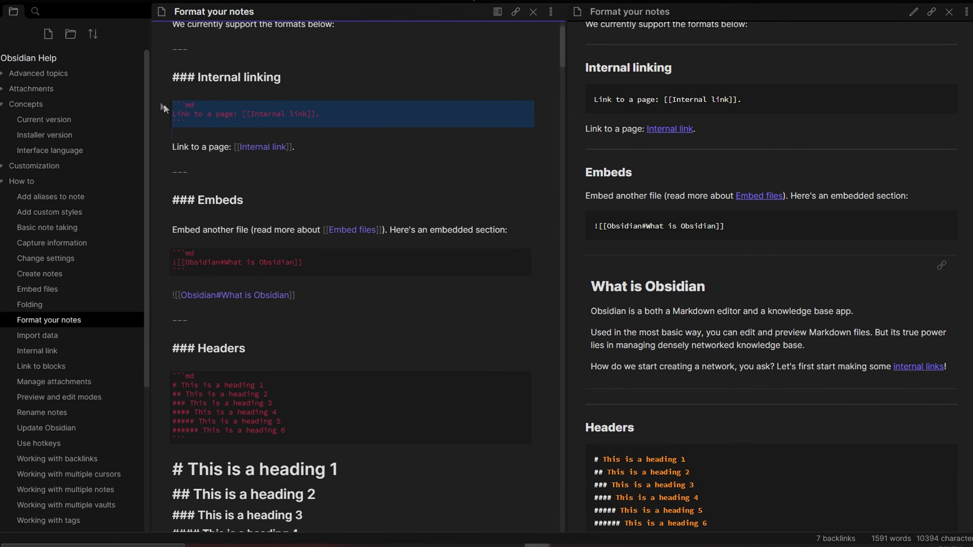
left_click(205, 161)
scroll(261, 193, "down", 10)
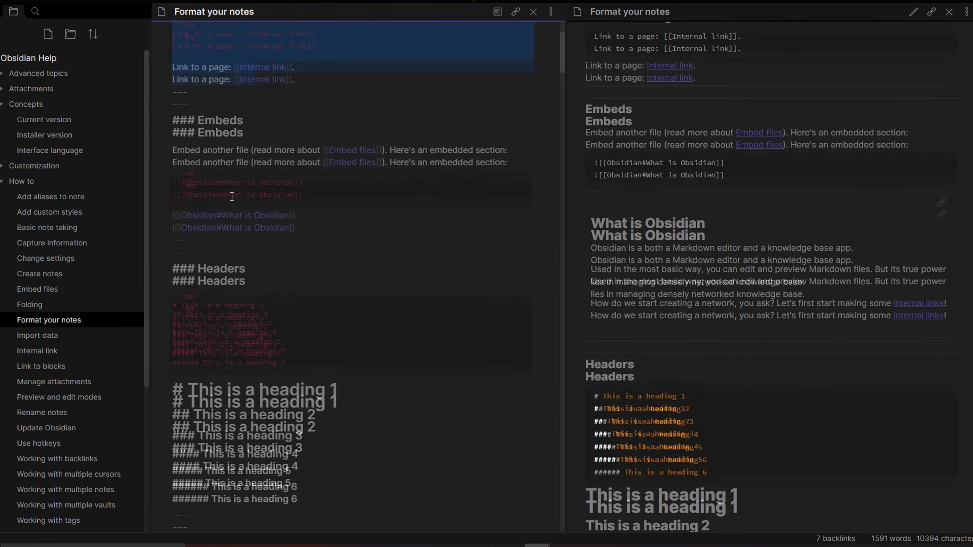
scroll(273, 215, "down", 9)
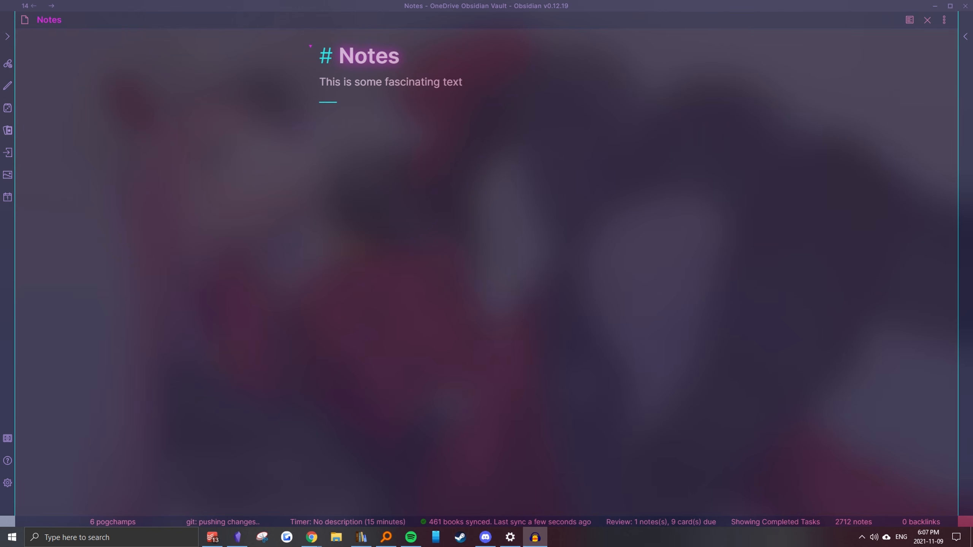
Split the Notes note vertically into two panes and link the new pane with the original one
left_click(522, 193)
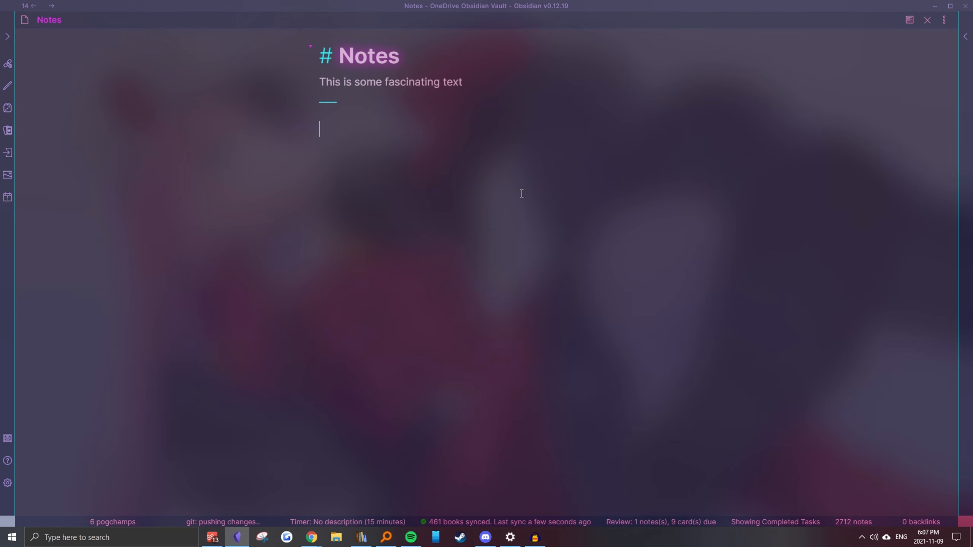
key("ctrl+backslash")
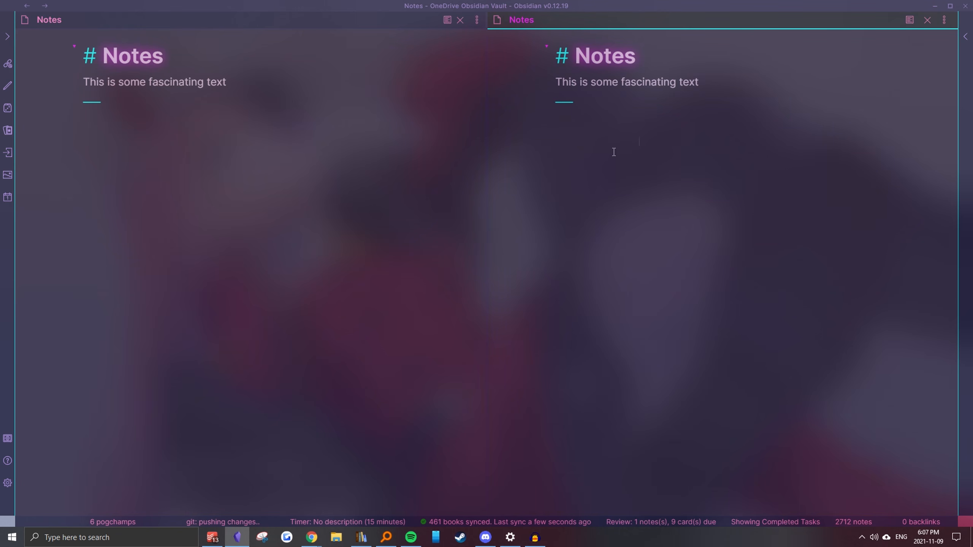
left_click(948, 27)
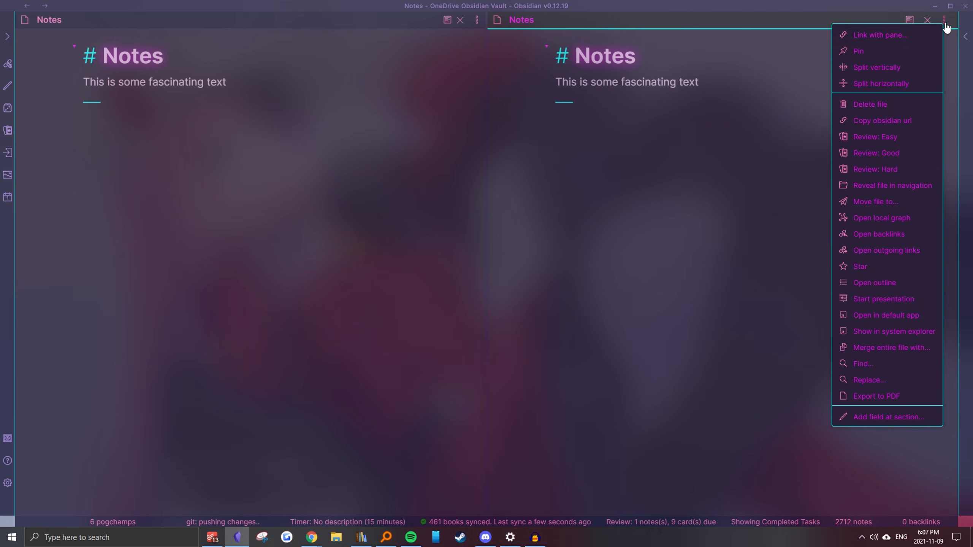
left_click(878, 37)
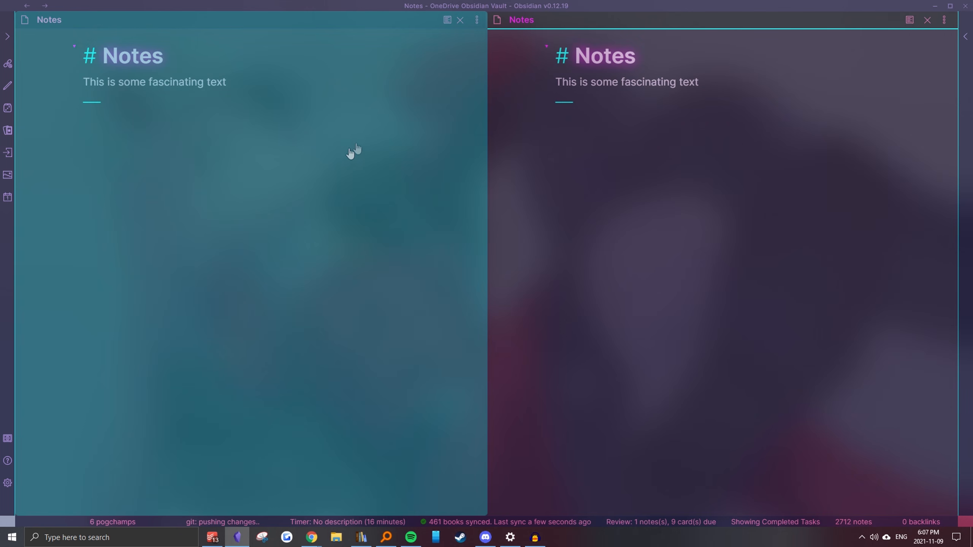
left_click(342, 138)
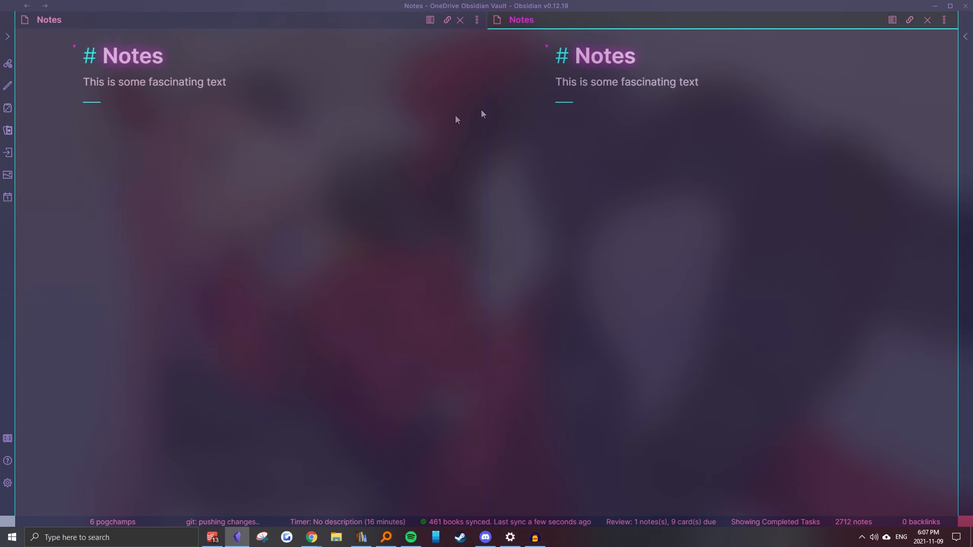
Show the second Notes pane as a preview and add random filler text below "This is some fascinating text" in the editing pane
left_click(892, 20)
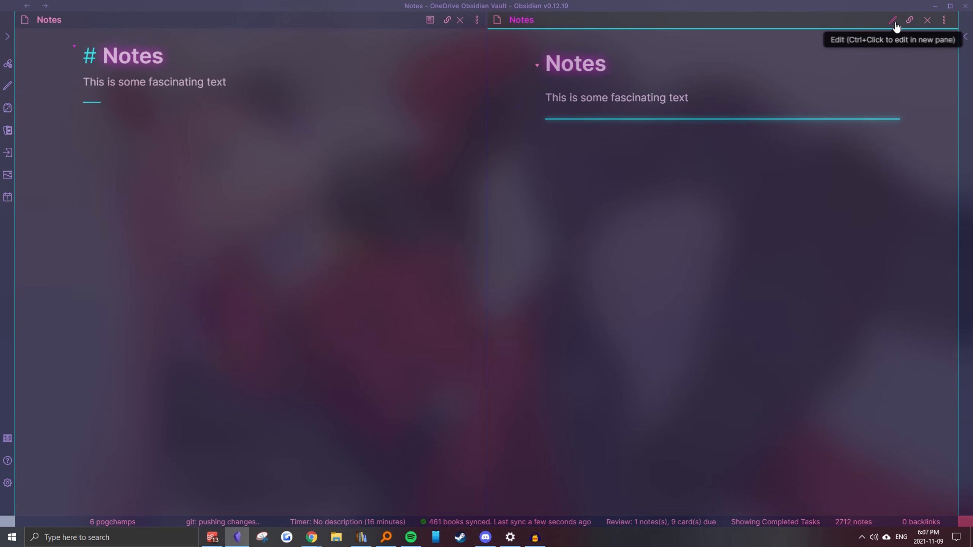
left_click(278, 85)
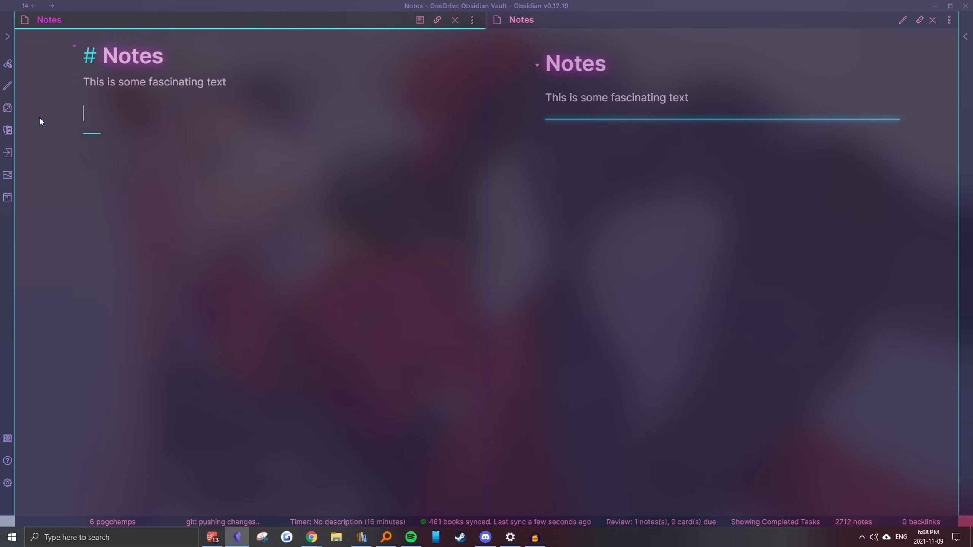
type("qowimd qwoimdqowidkqwdqwdqw")
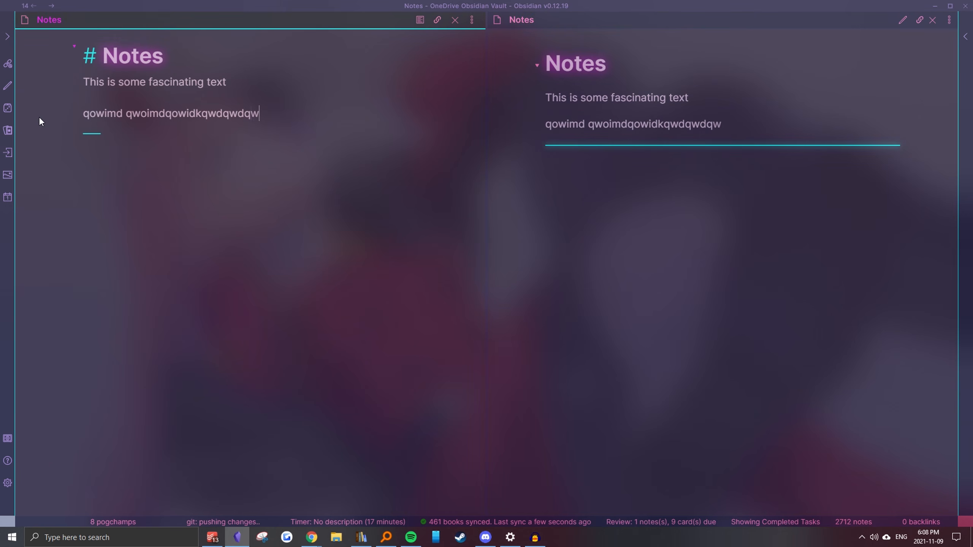
type("qwdqwdjqwoidjqwoidqwdoij")
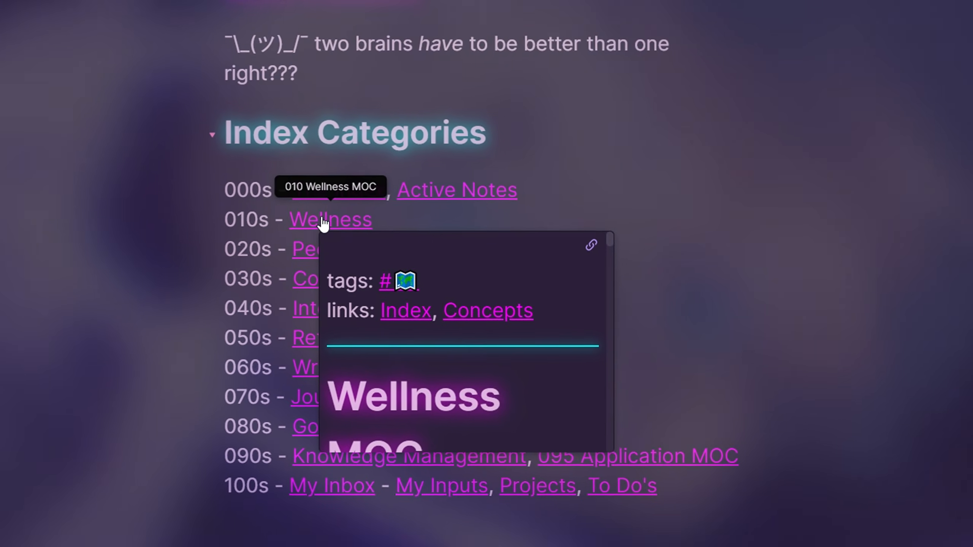
Follow the internal links from the index's Wellness entry through Habits and Deliberate Practice to the Focus note
left_click(324, 223)
left_click(334, 395)
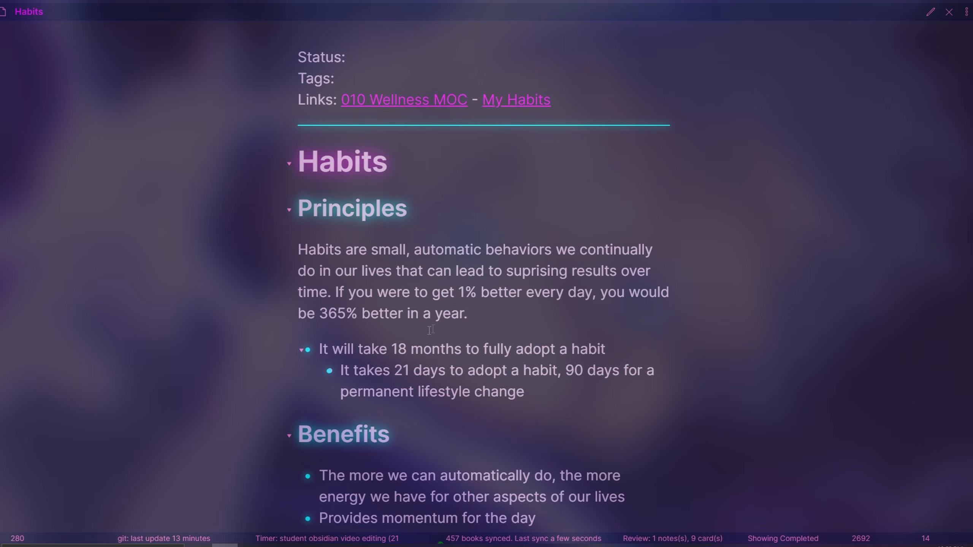
scroll(625, 299, "down", 4)
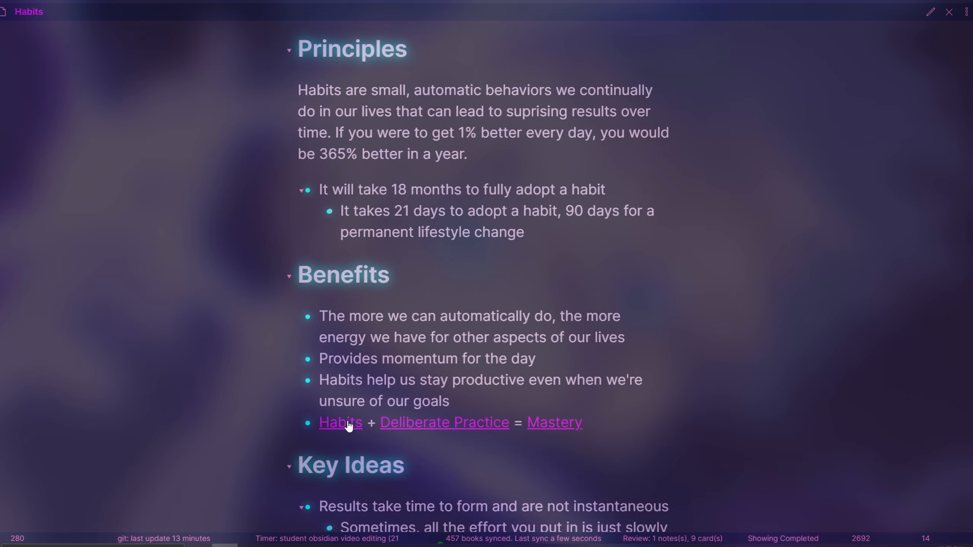
left_click(454, 423)
left_click(477, 307)
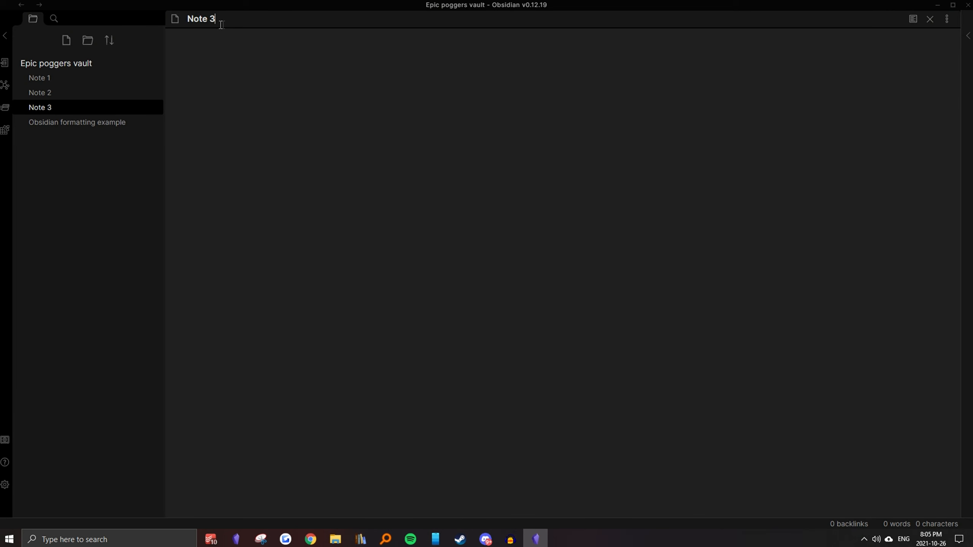
Rename Note 3 in the Epic poggers vault as "Obsidian"
key("ctrl+a")
key("BackSpace")
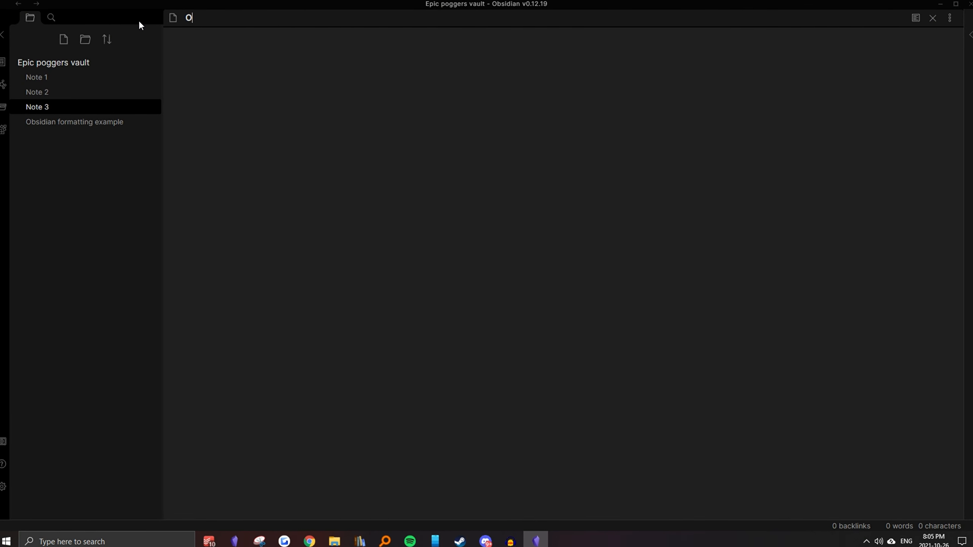
type("Obisi")
key("BackSpace")
key("BackSpace")
key("BackSpace")
type("sidian")
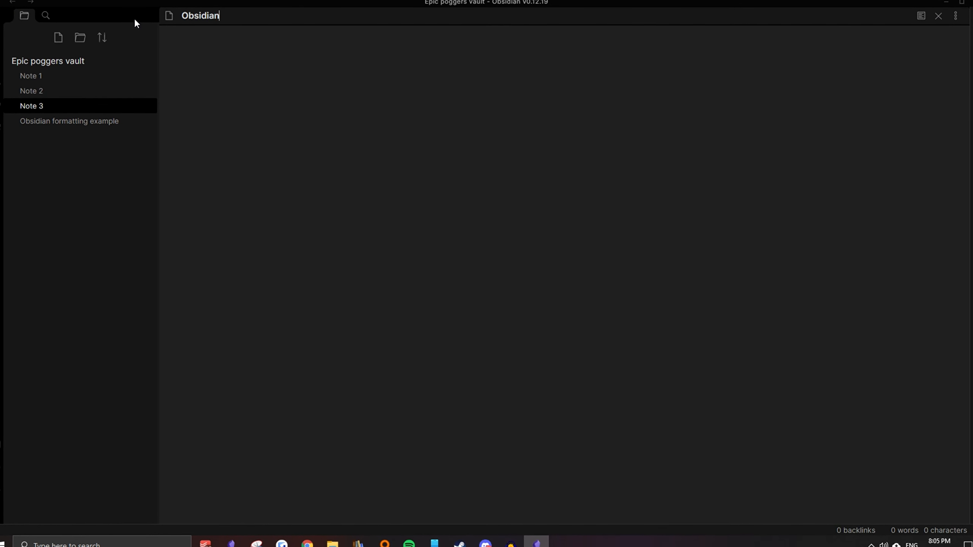
key("Return")
Rename Note 2 as "Note taking"
left_click(37, 92)
key("BackSpace")
type("taking")
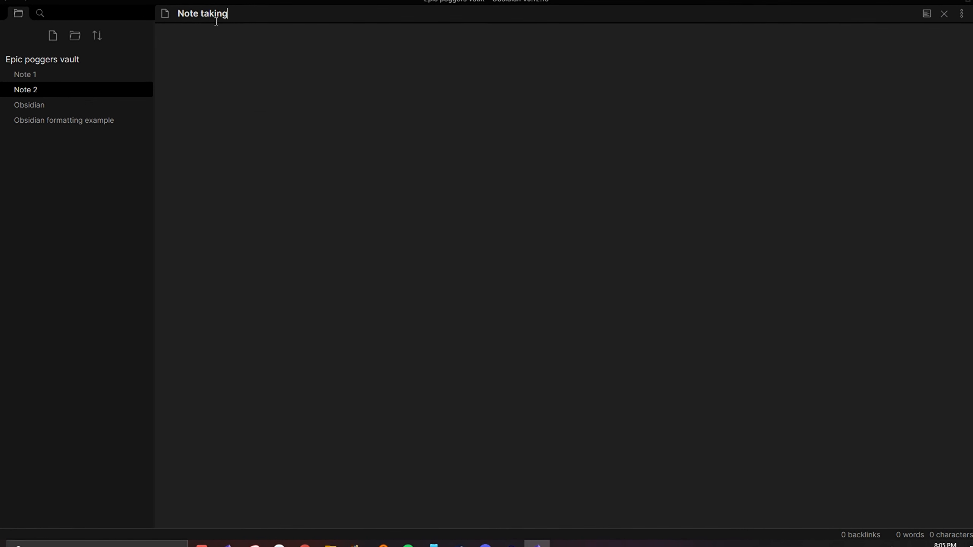
key("Return")
Write the sentence "Obsidian is a note taking application" in the Obsidian note
left_click(85, 107)
left_click(410, 42)
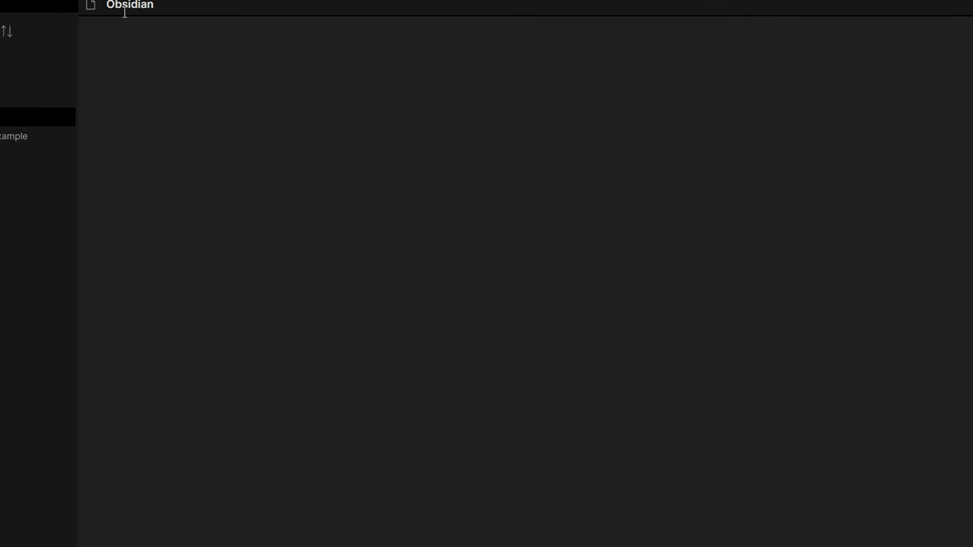
type("Obsidian is a")
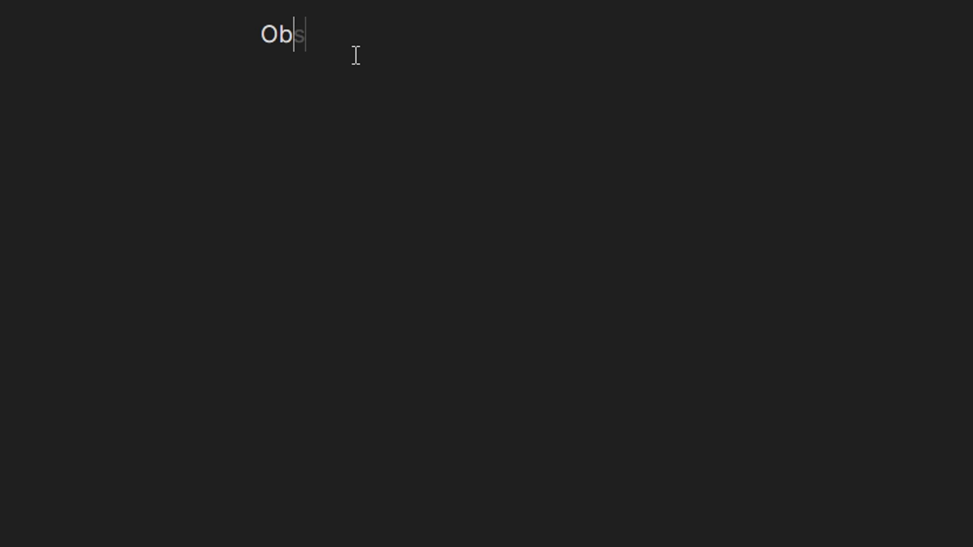
type(" note taking application")
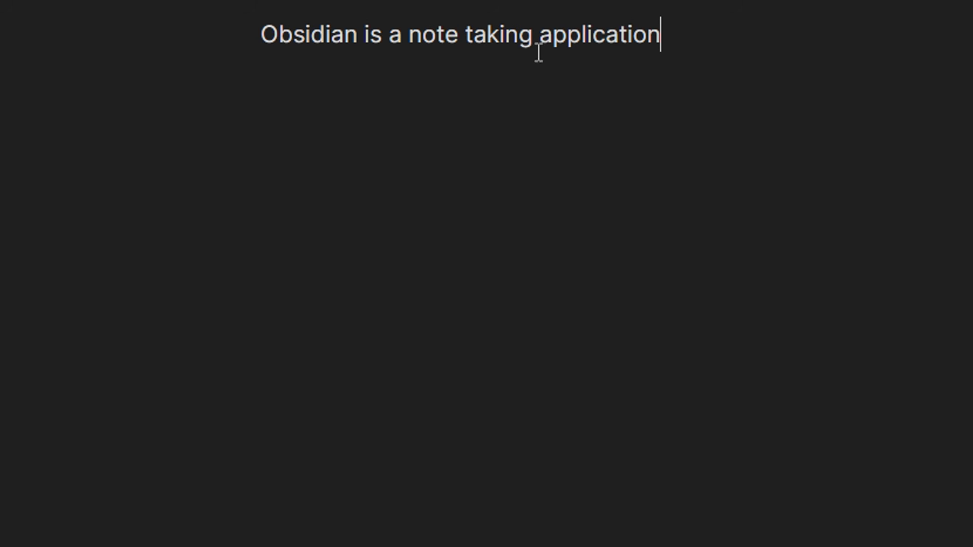
Turn "note taking" in the Obsidian note's sentence into an internal link and follow it to the Note taking note
left_click_drag(534, 43, 423, 44)
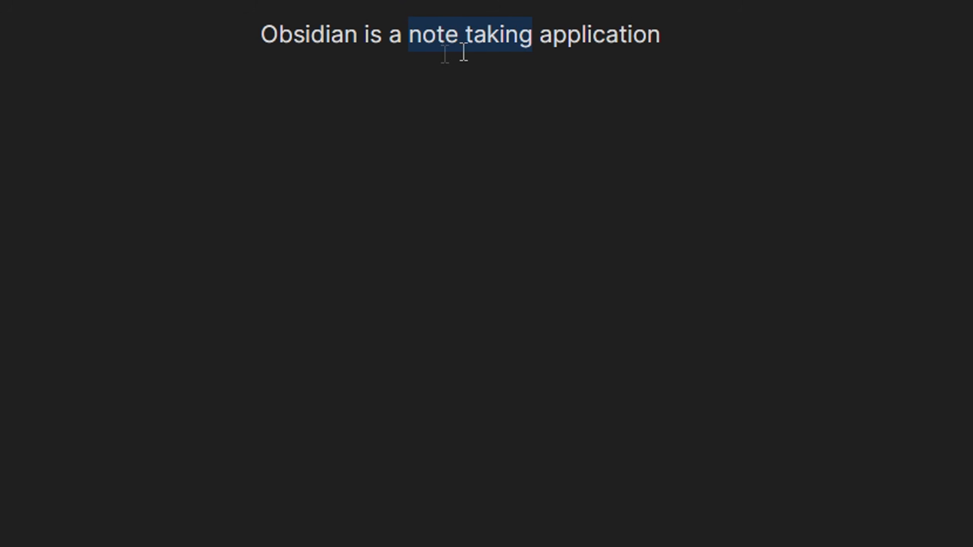
type("[[")
left_click(370, 51)
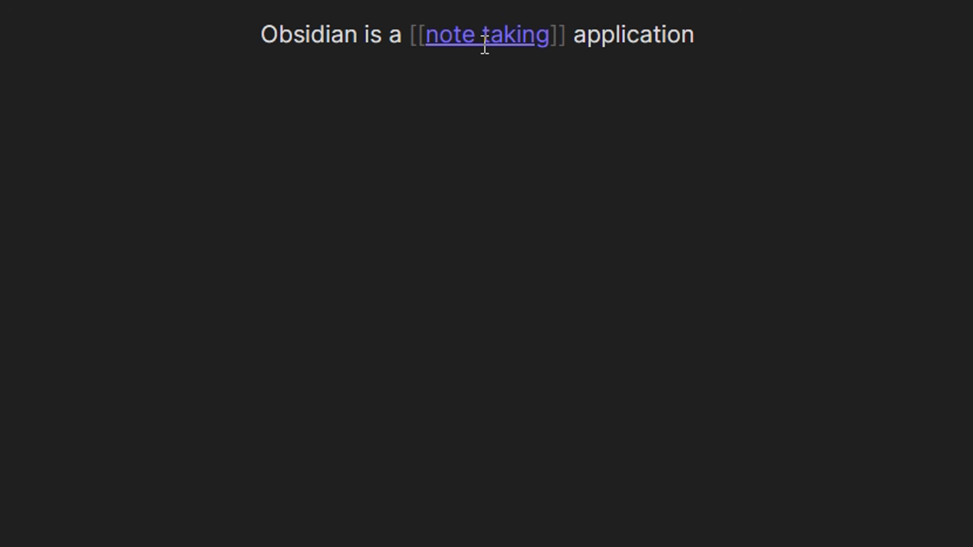
left_click(483, 39)
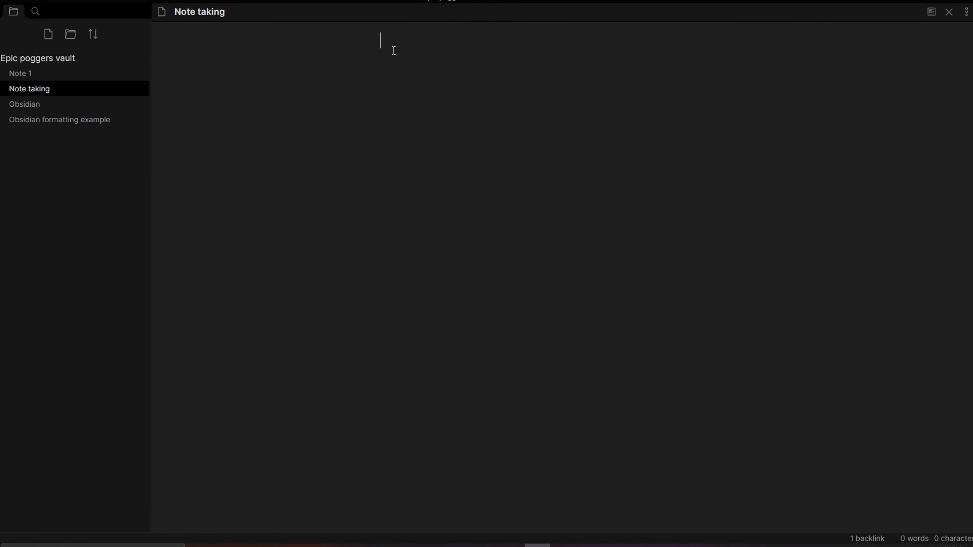
Write "Note taking is important in school" in the Note taking note and make "school" an internal link
type("NOtetaking is important in school")
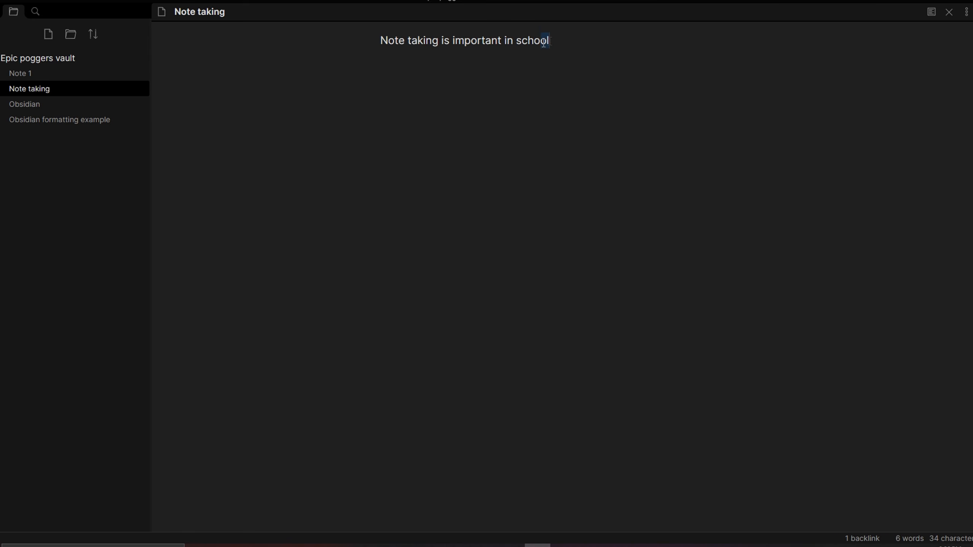
left_click_drag(543, 42, 521, 45)
type("[[")
left_click(548, 44, "ctrl")
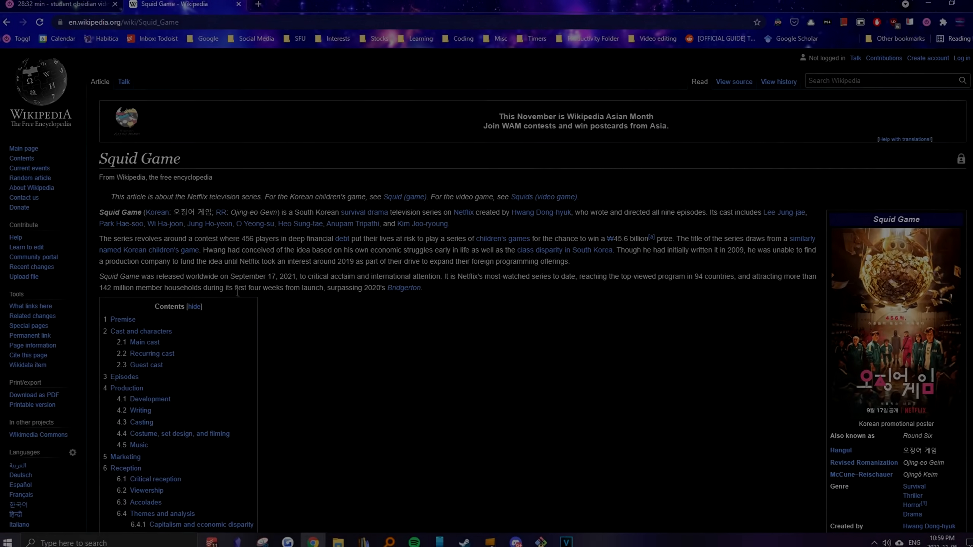
Switch to Wikipedia's Squid Game article and follow the links survival drama, film genre, motion pictures and photographing
left_click(391, 208)
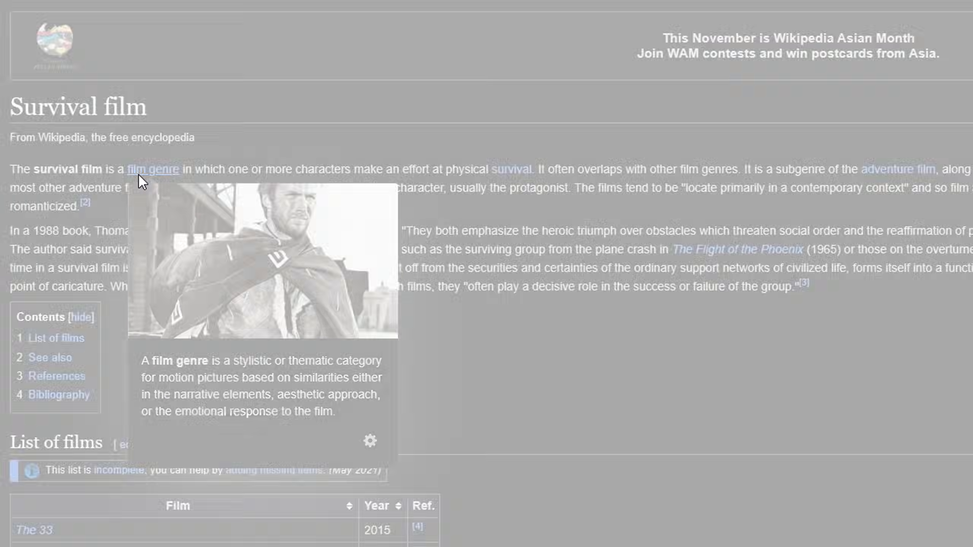
left_click(139, 172)
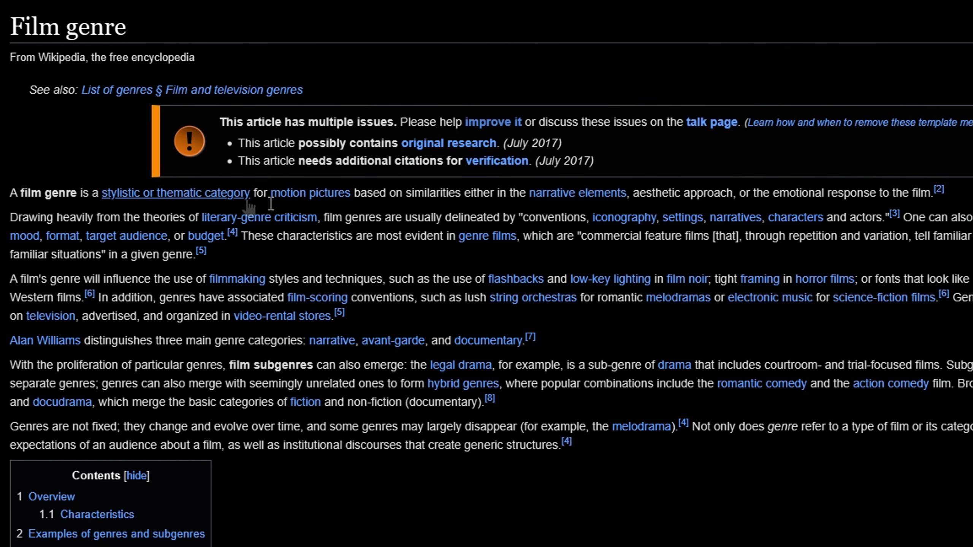
left_click(292, 193)
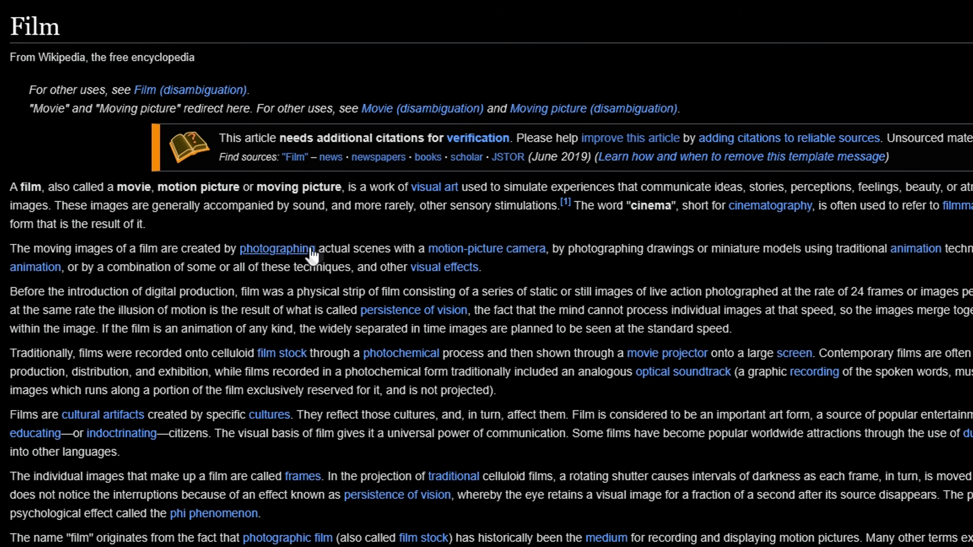
left_click(301, 249)
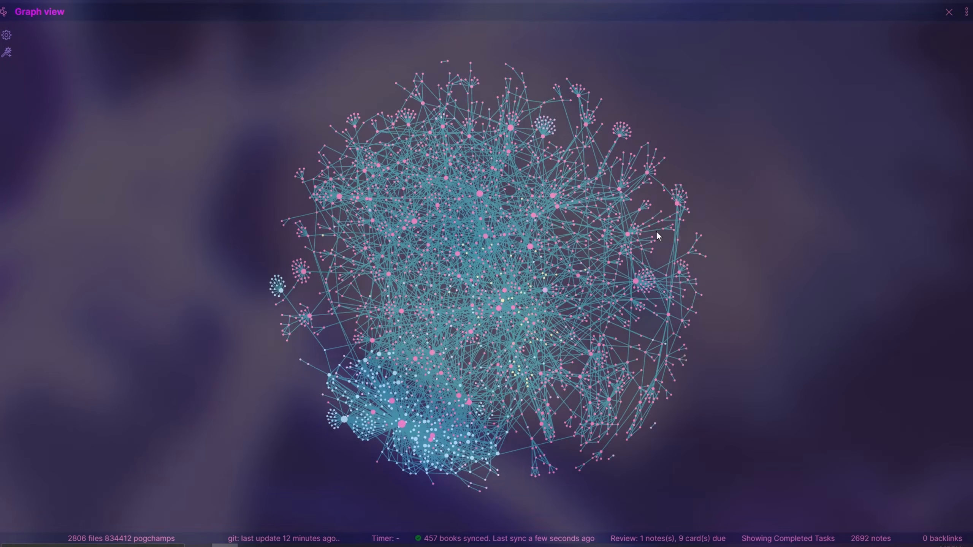
Explore the personal vault's graph view up close, moving across its clusters of linked notes
scroll(457, 246, "up", 4)
left_click_drag(498, 180, 322, 264)
left_click_drag(577, 437, 692, 96)
left_click_drag(675, 274, 819, 110)
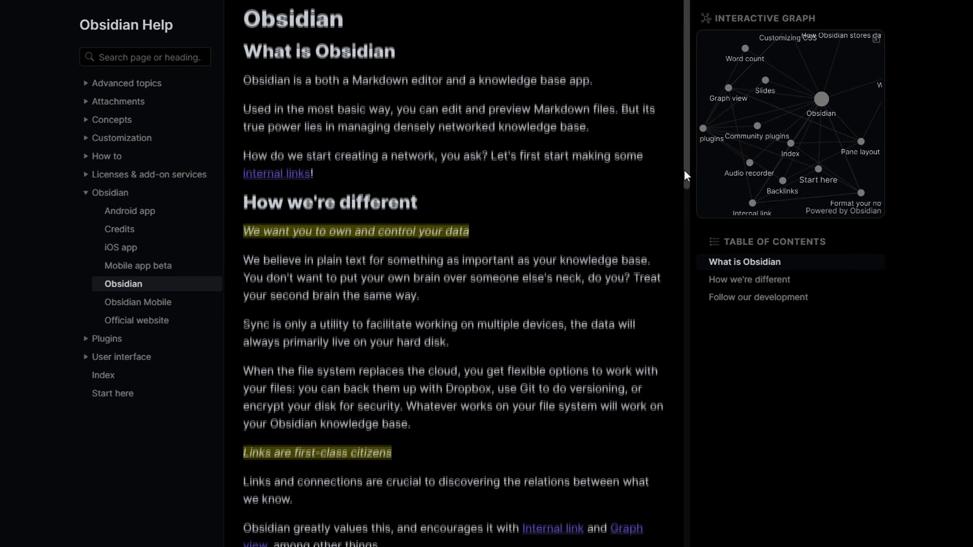
Browse the Obsidian Help pages from Internal link and Link to blocks through Manage attachments, Preview and edit modes and Update Obsidian to Use hotkeys
left_click_drag(684, 171, 691, 266)
left_click(554, 247)
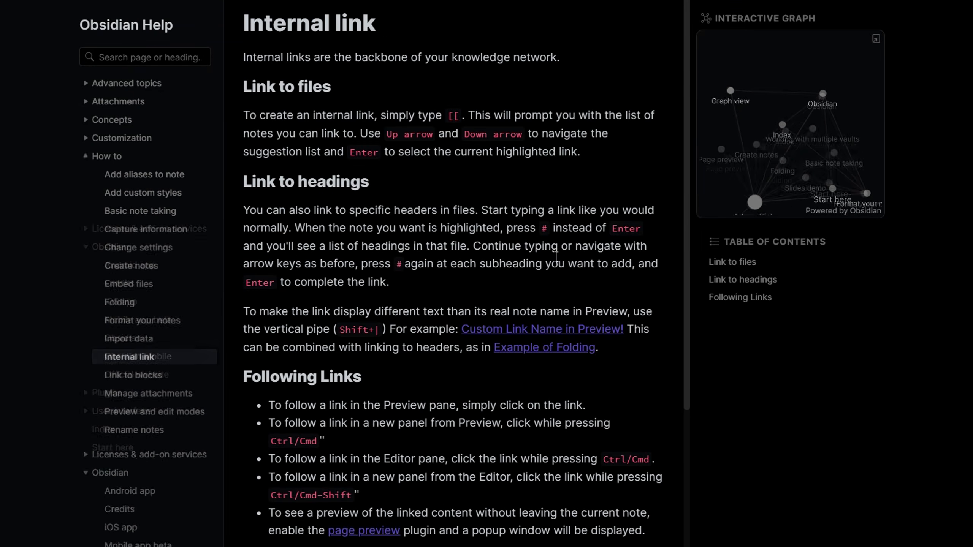
left_click(110, 380)
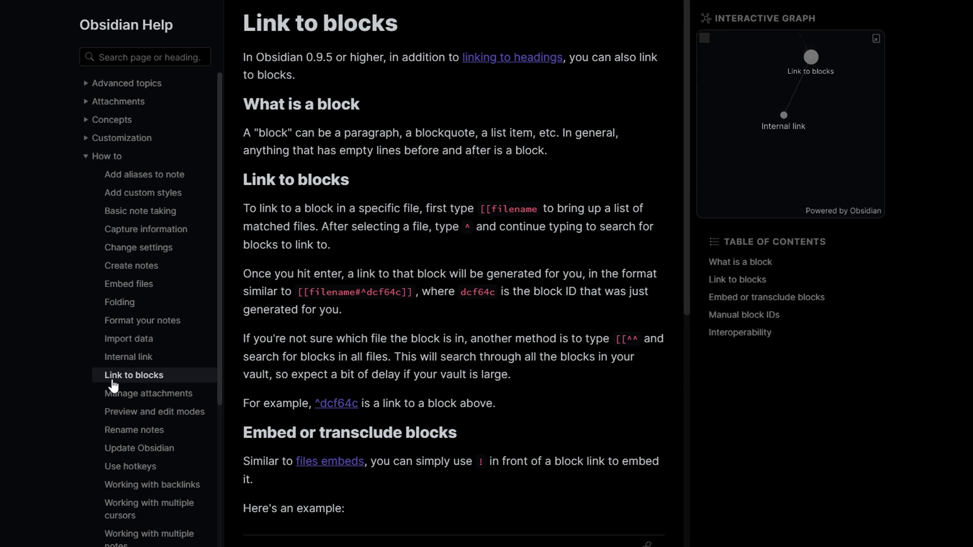
left_click(172, 397)
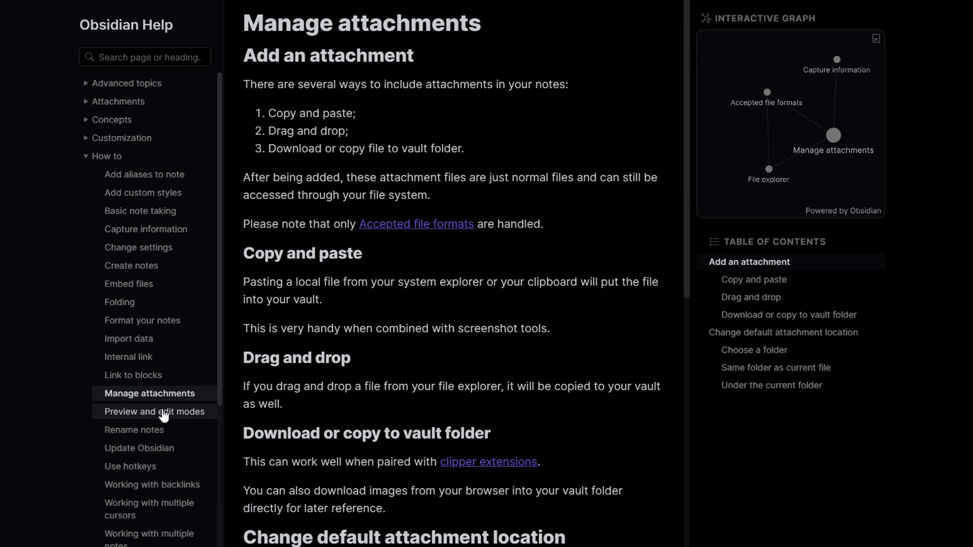
left_click(161, 413)
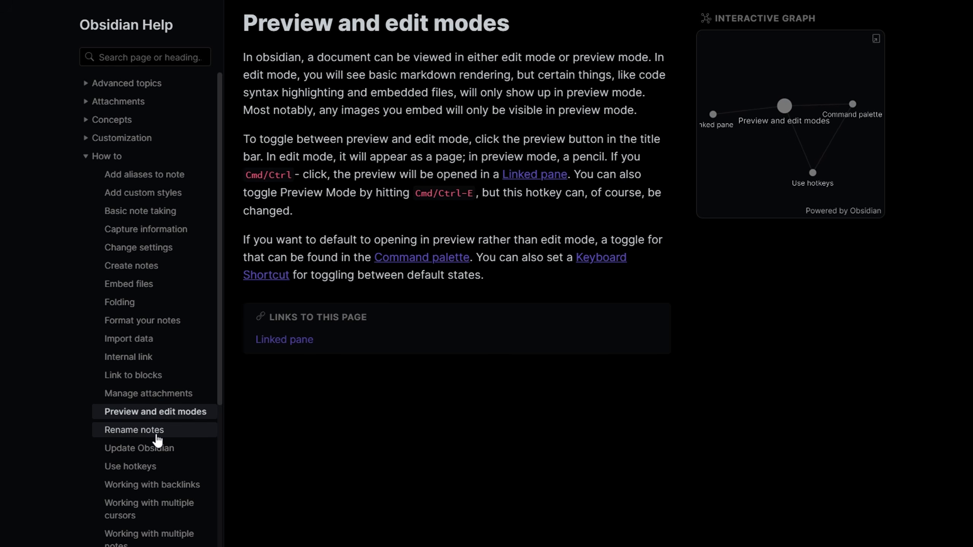
left_click(157, 433)
left_click(157, 456)
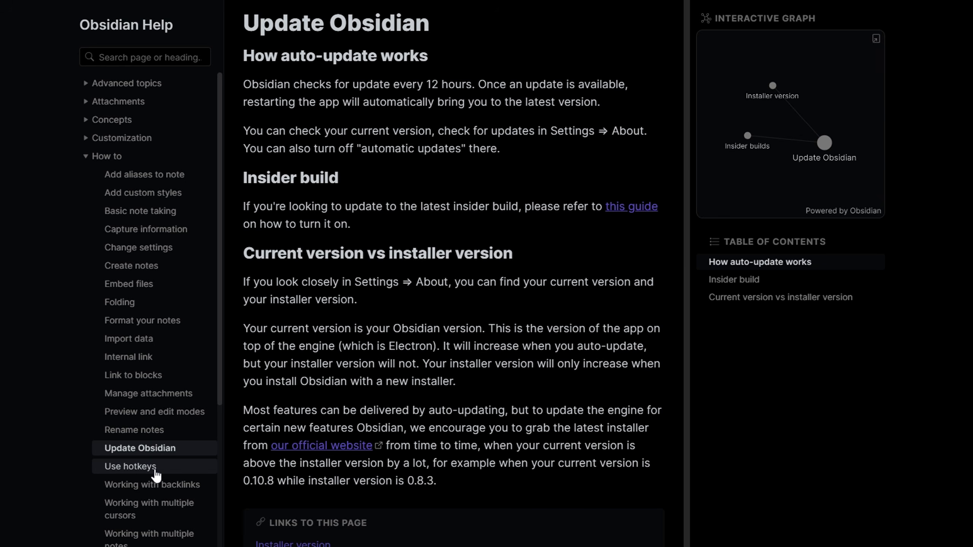
left_click(156, 470)
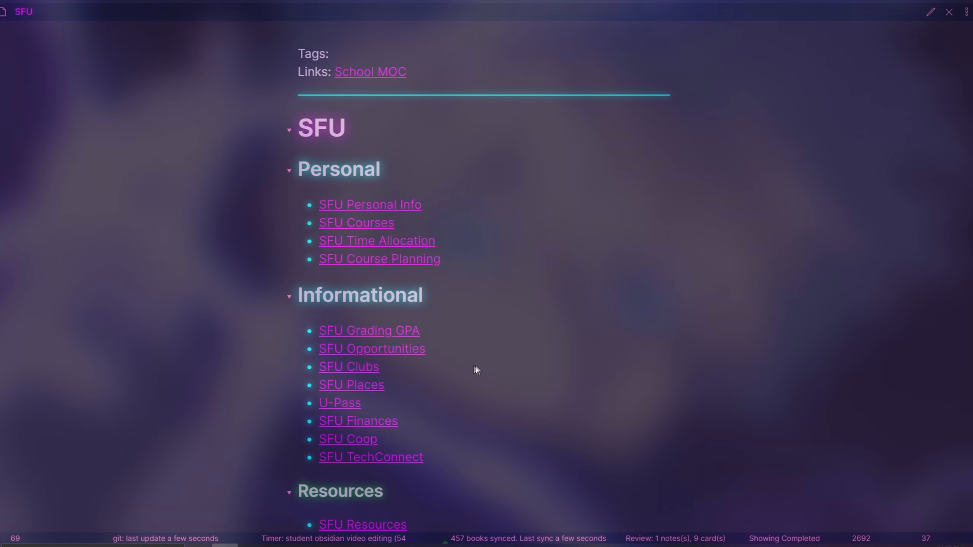
From the SFU note, follow the links to SFU Places and SFU Library, and to SFU Opportunities and SFU Events
left_click(367, 385, "ctrl")
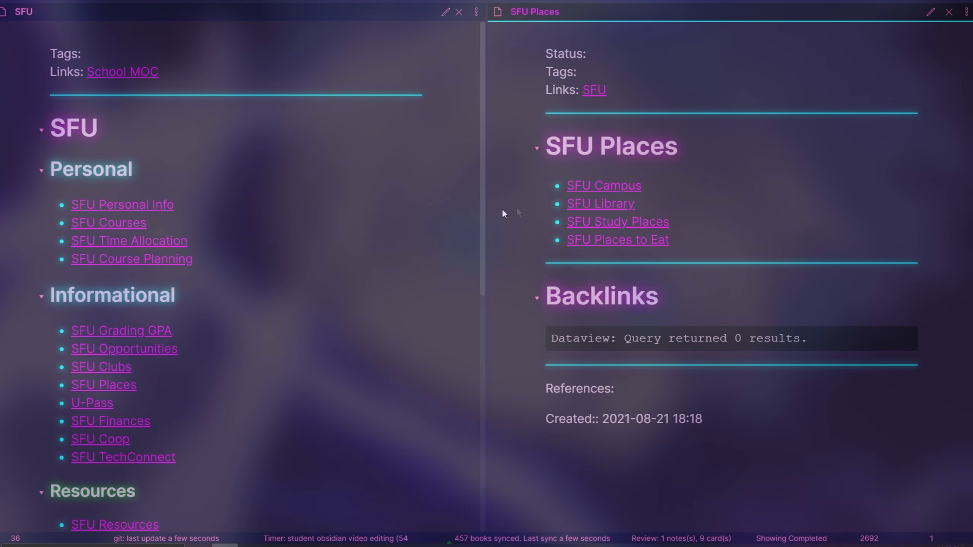
left_click(617, 205)
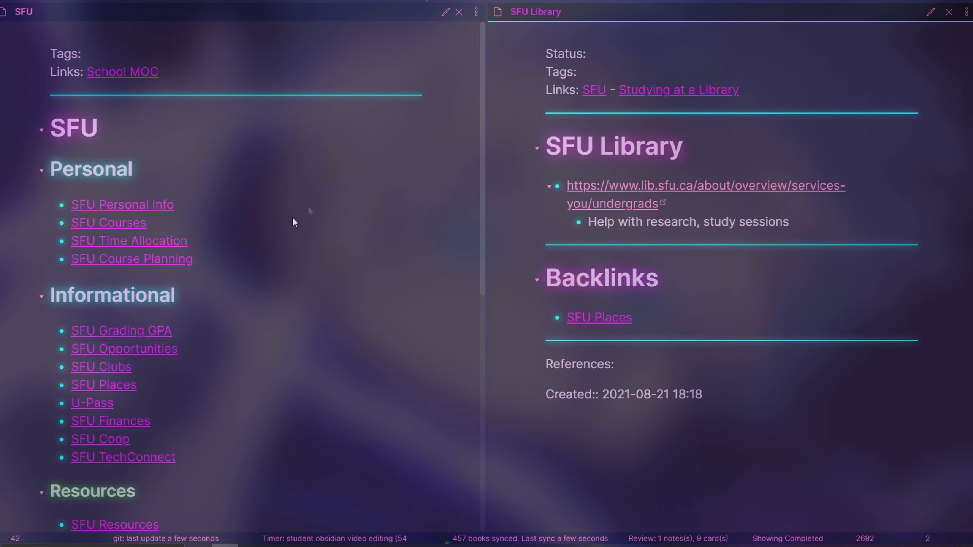
left_click(152, 349, "ctrl")
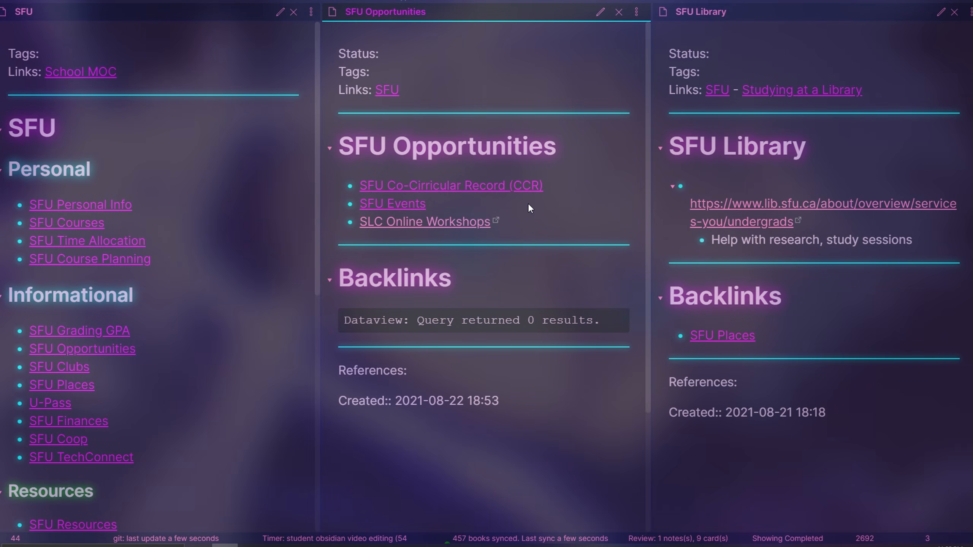
left_click(416, 207, "ctrl")
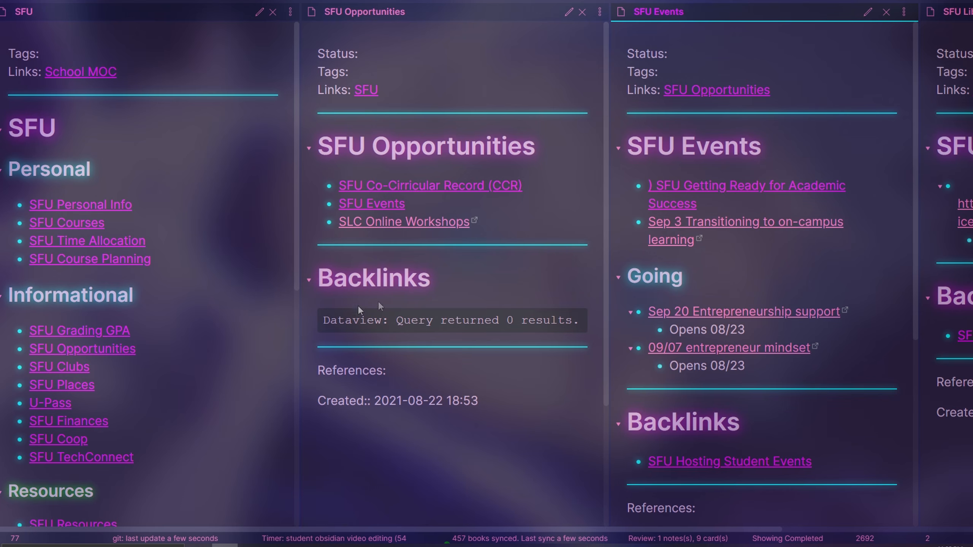
Open SFU Courses from the SFU note and read through its CMPT 125 course note
left_click(89, 230, "ctrl")
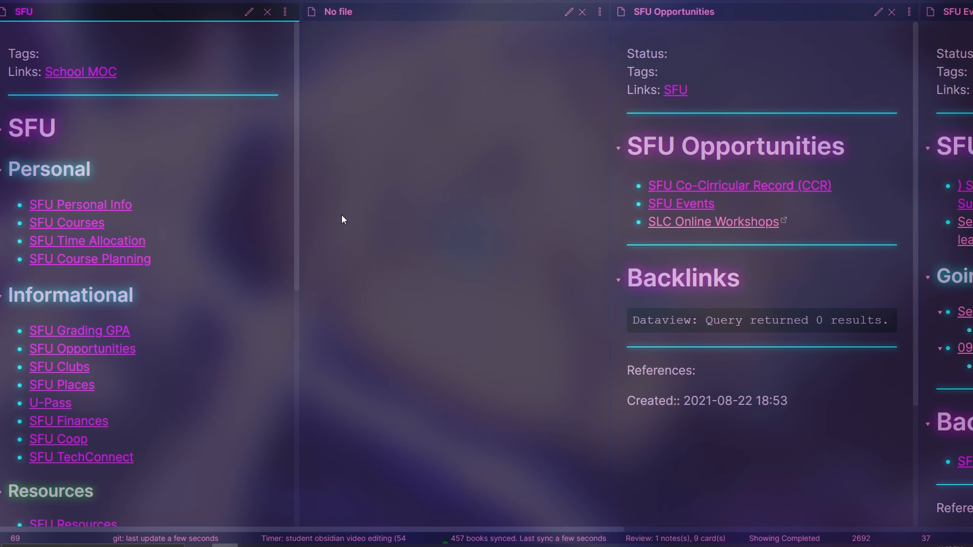
scroll(510, 233, "down", 4)
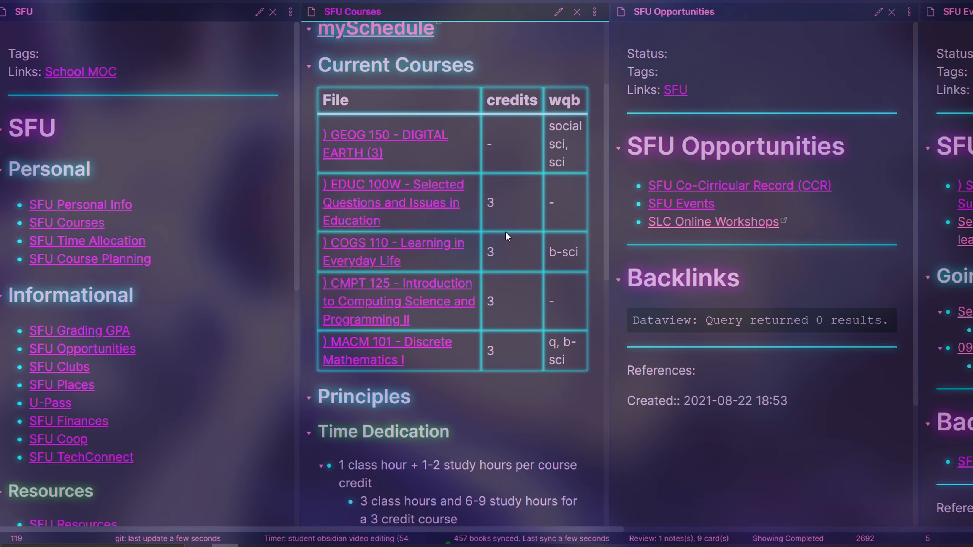
left_click(362, 306)
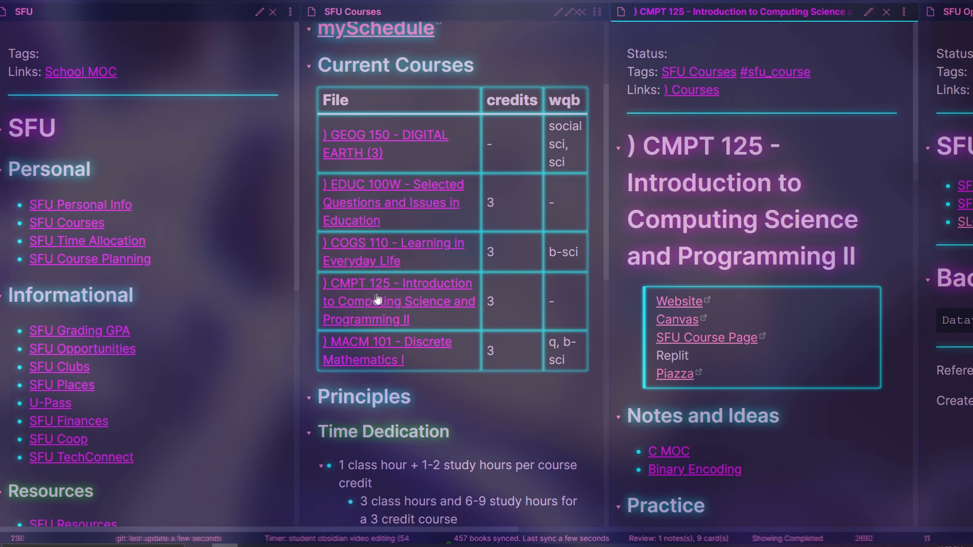
scroll(799, 299, "down", 5)
scroll(809, 303, "down", 8)
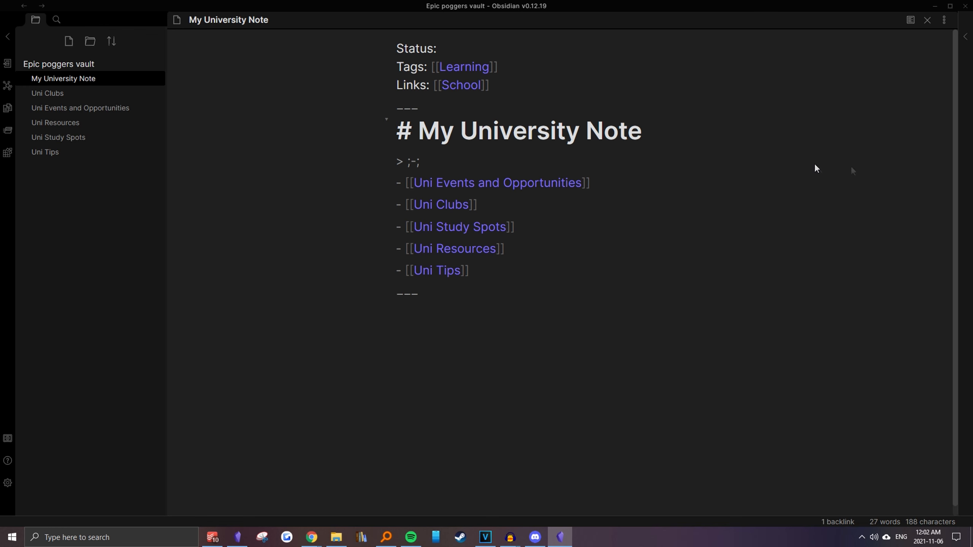
Add a "Uni Courses" internal link as the first list item in My University Note and open it as a new note
left_click_drag(549, 268, 369, 184)
left_click(443, 164)
key("Return")
type("- [[Uni Co")
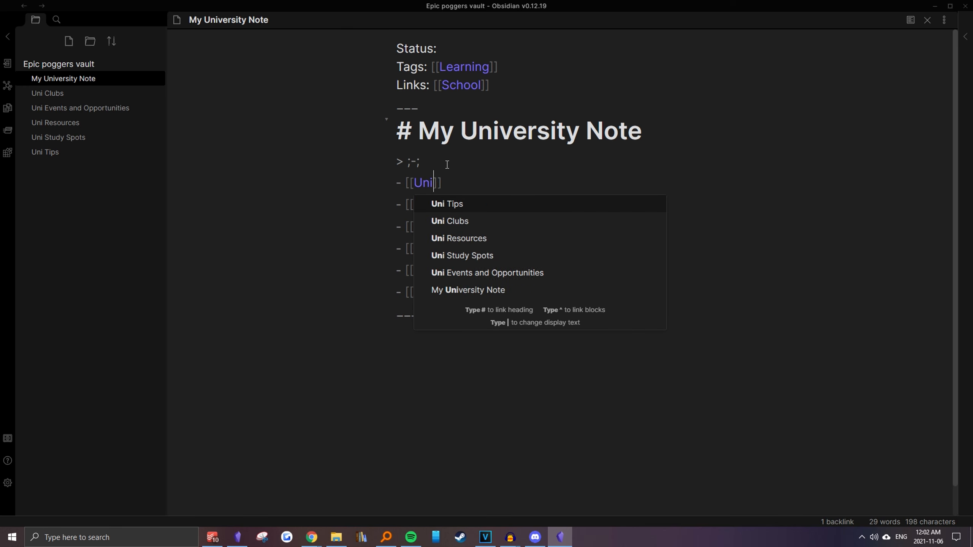
type("urses")
key("Return")
left_click(430, 187)
left_click_drag(410, 187, 492, 187)
left_click(478, 187)
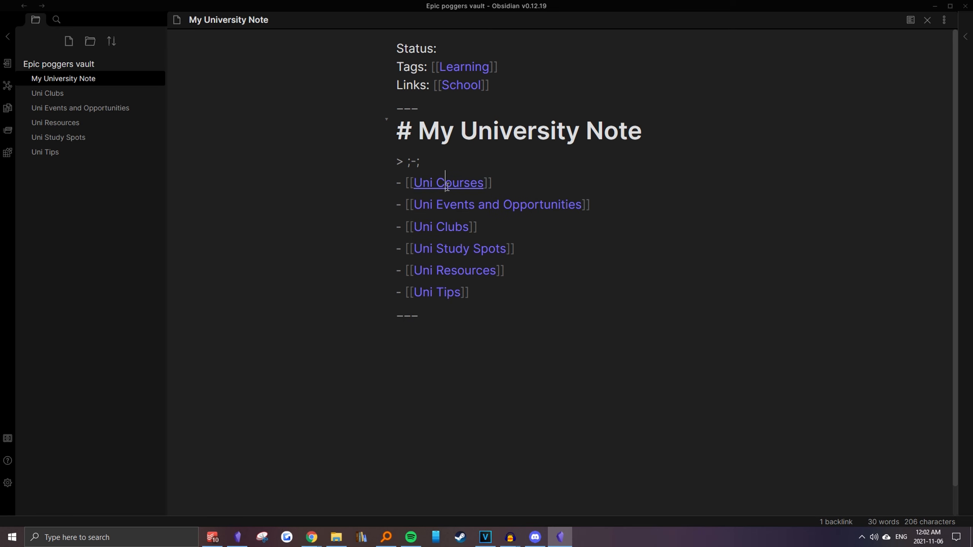
left_click(447, 184, "ctrl")
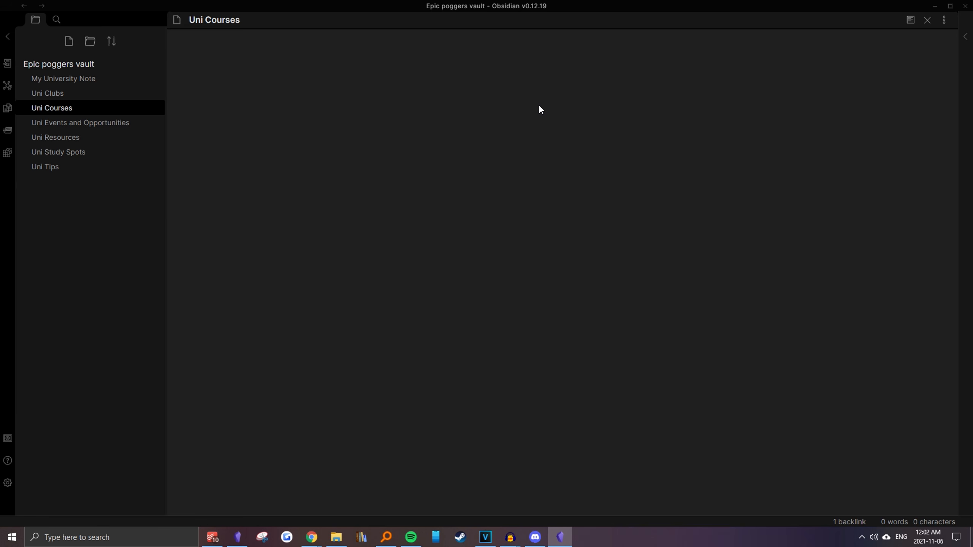
Import the Course Template file from the desktop into the Epic poggers vault and open it
double_click(627, 10)
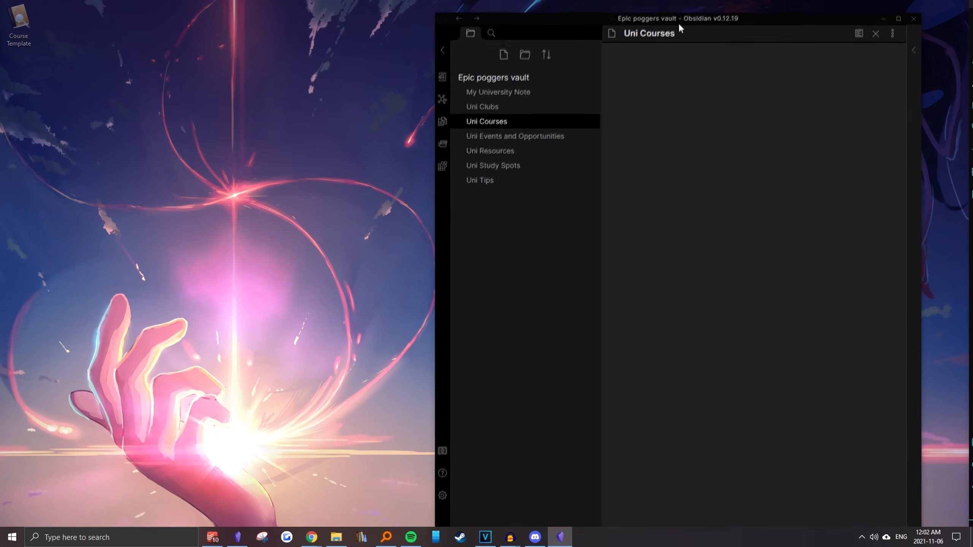
left_click_drag(89, 34, 499, 79)
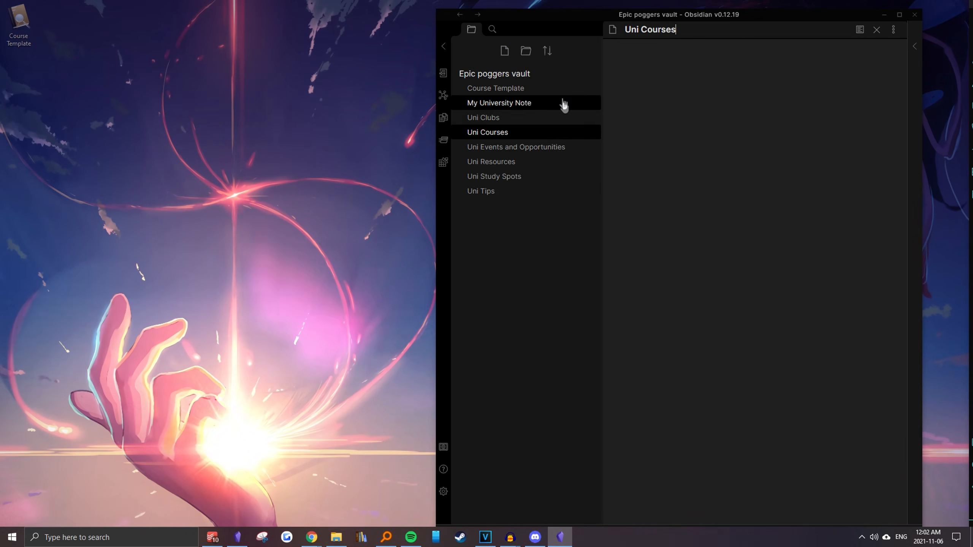
left_click(538, 90)
Review the Course Template's section headings, including Notes and Ideas with its Outline link and Assignments
scroll(685, 130, "down", 2)
left_click_drag(628, 110, 871, 394)
left_click(867, 392)
scroll(808, 313, "up", 1)
left_click(763, 215)
left_click_drag(792, 218, 701, 161)
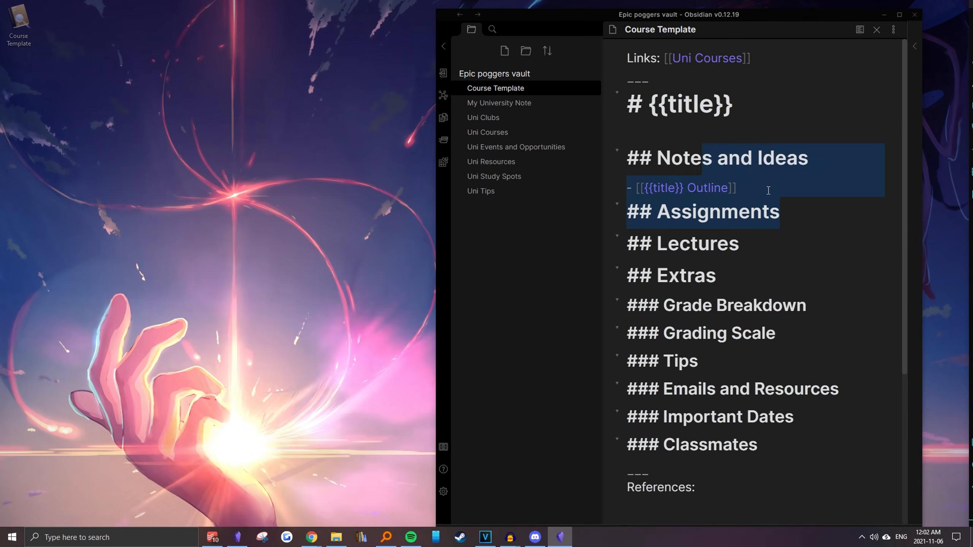
left_click(767, 188)
Examine the {{title}} placeholder in the Course Template's main heading against the note's own name
left_click_drag(628, 104, 773, 122)
left_click(717, 133)
left_click(661, 118)
left_click(772, 121)
left_click_drag(651, 116, 758, 112)
left_click_drag(698, 31, 907, 32)
left_click(708, 30)
Maximize the Obsidian window and enable the Templates core plugin
left_click(899, 14)
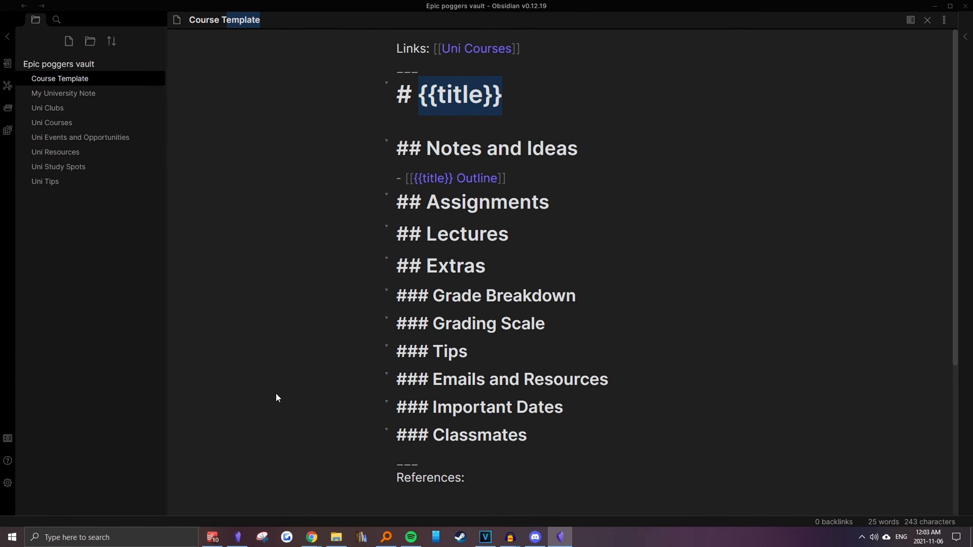
left_click(7, 484)
scroll(425, 301, "down", 6)
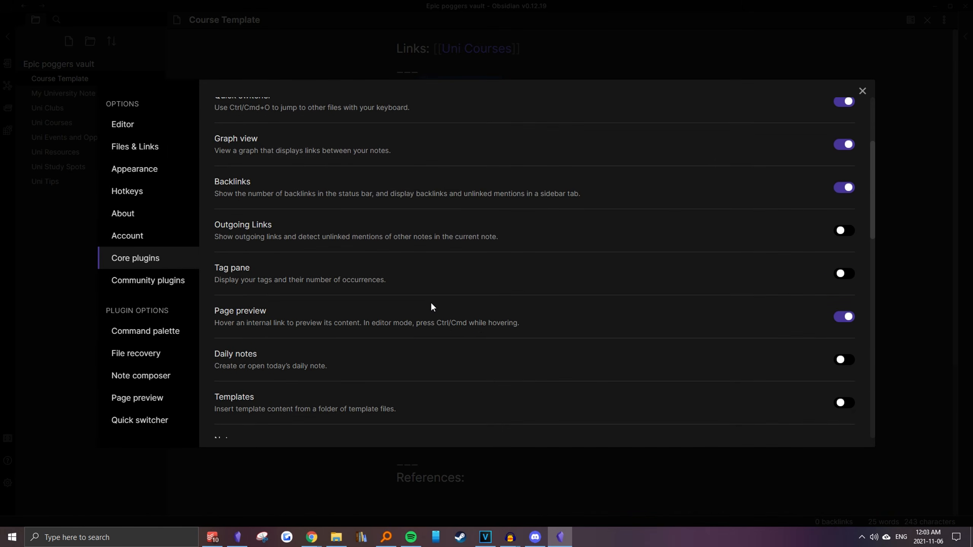
left_click(844, 301)
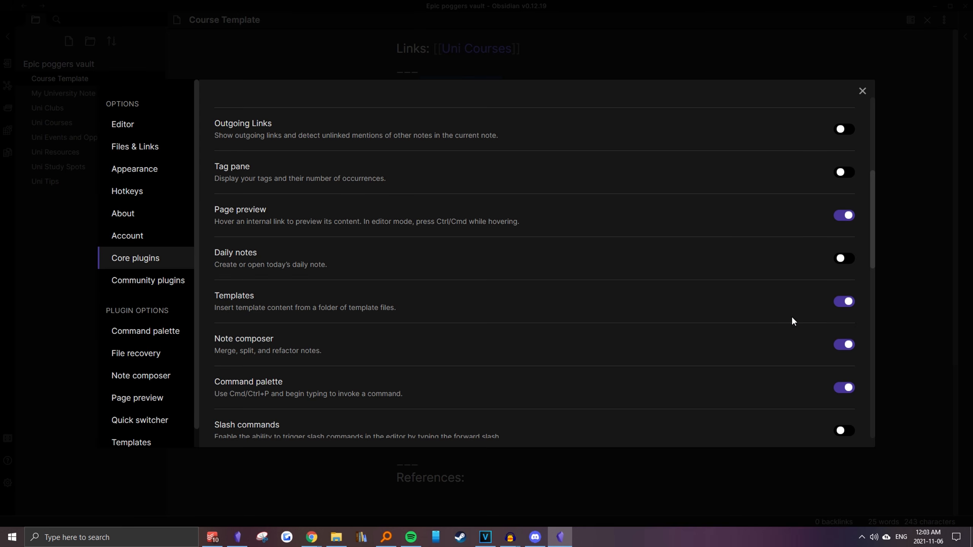
left_click(860, 91)
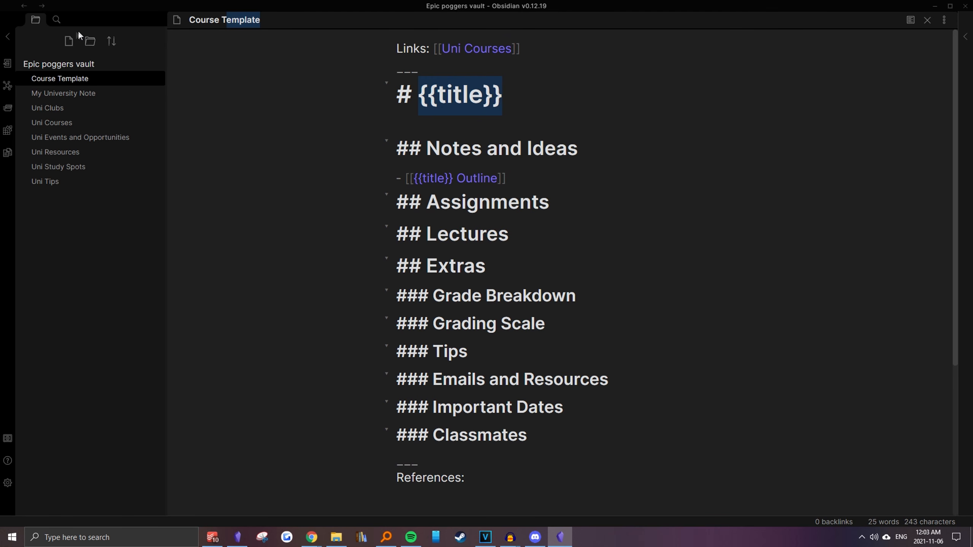
Create a folder named Templates in the vault, move the Course Template note into it and expand the folder
left_click(90, 41)
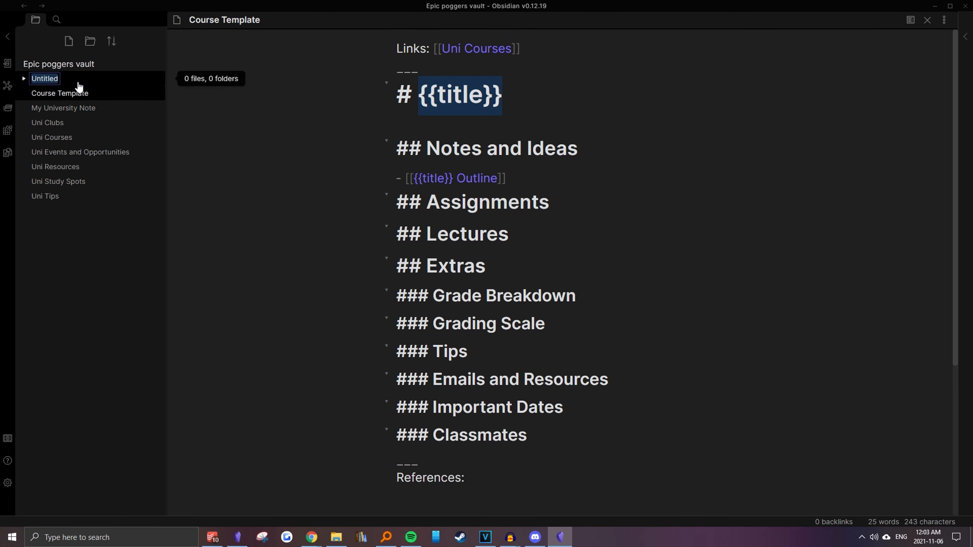
type("T")
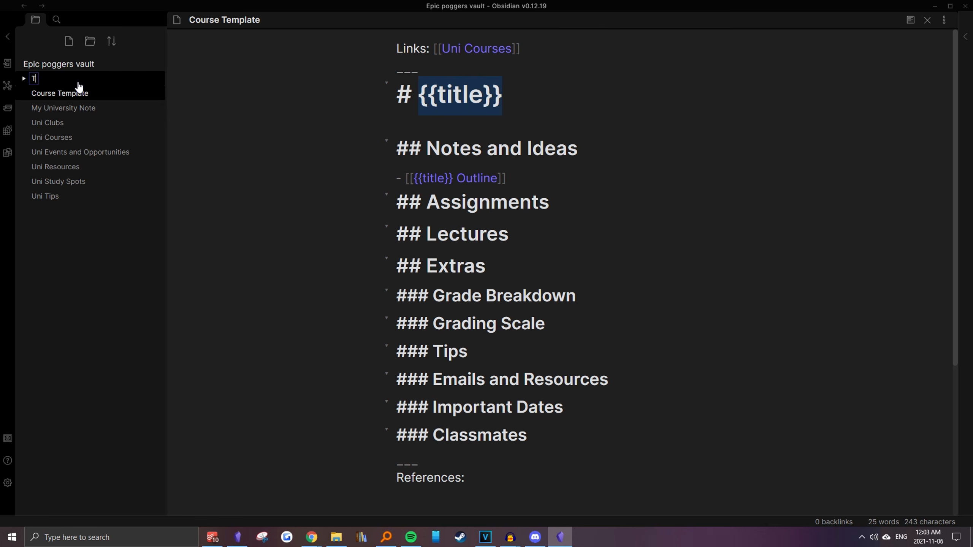
type("emplates")
left_click_drag(73, 92, 78, 78)
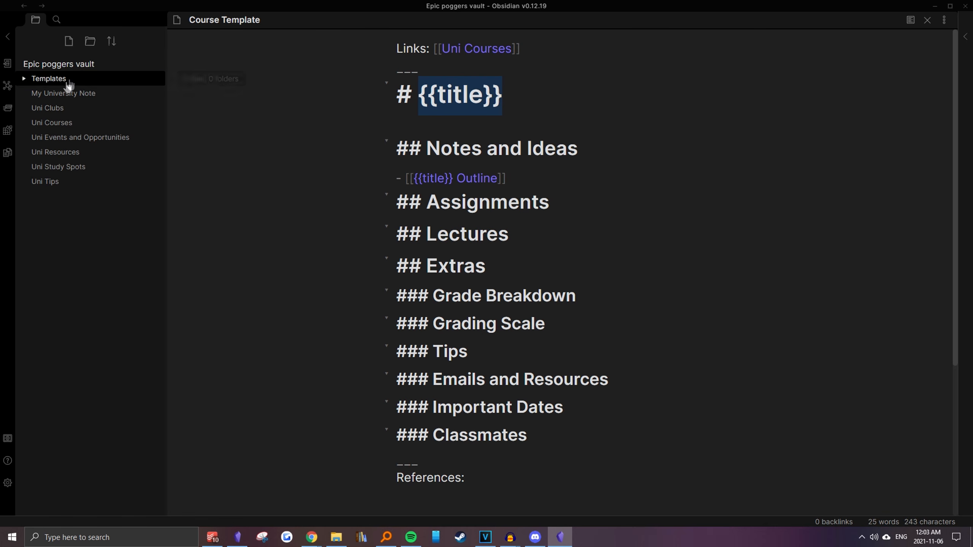
left_click(25, 79)
Set the Templates plugin's template folder location to the Templates folder and close the settings
left_click(7, 483)
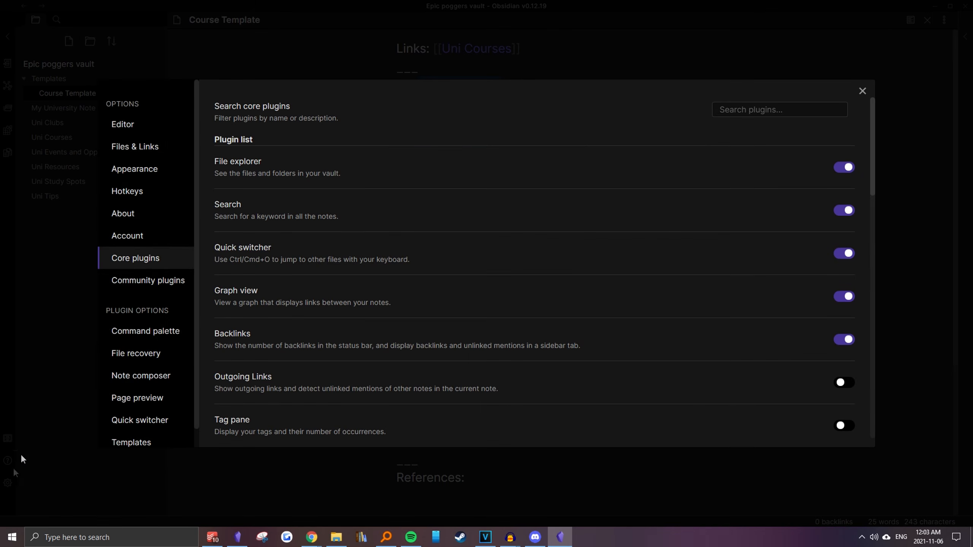
scroll(140, 336, "down", 1)
left_click(153, 424)
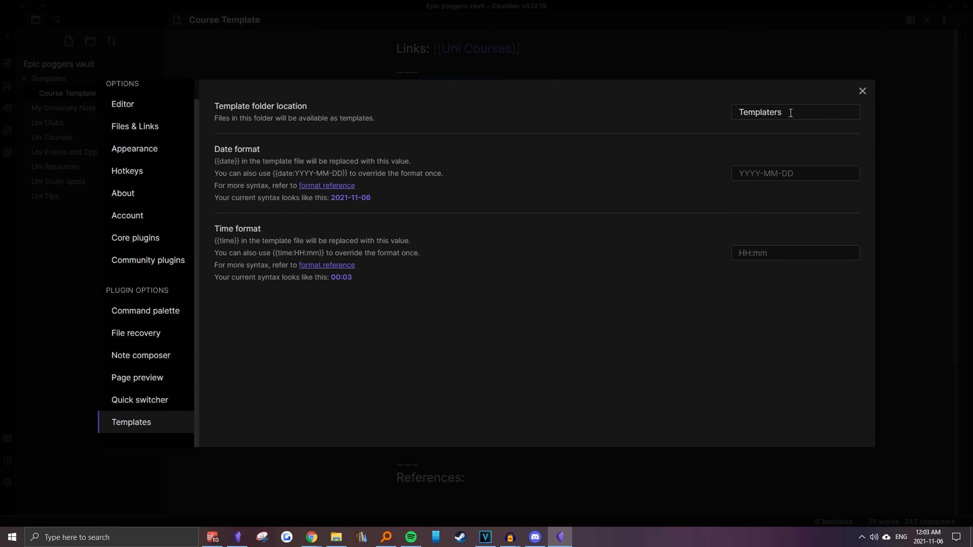
key("BackSpace")
key("BackSpace")
key("BackSpace")
left_click(772, 135)
left_click(863, 90)
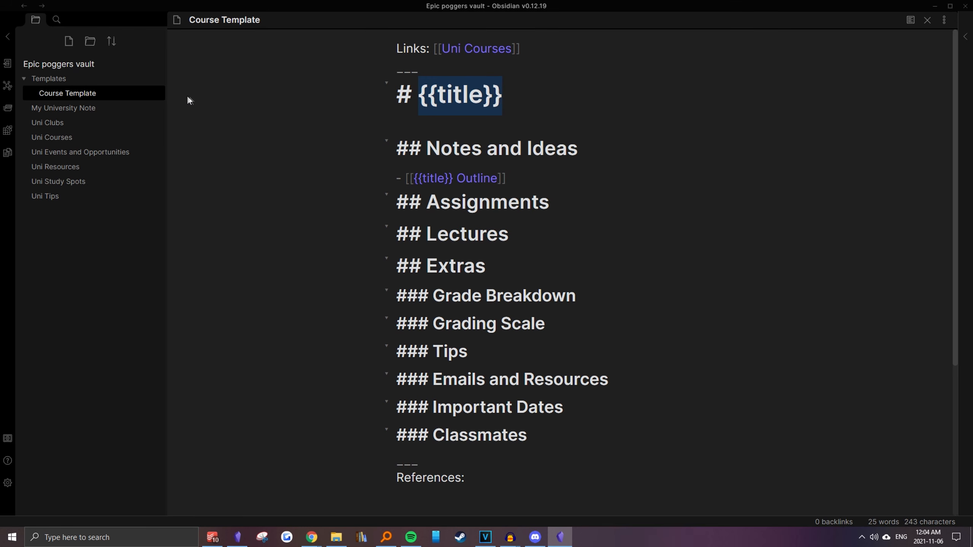
Open My University Note and follow its link to the Uni Courses note
left_click(524, 149)
left_click(409, 150)
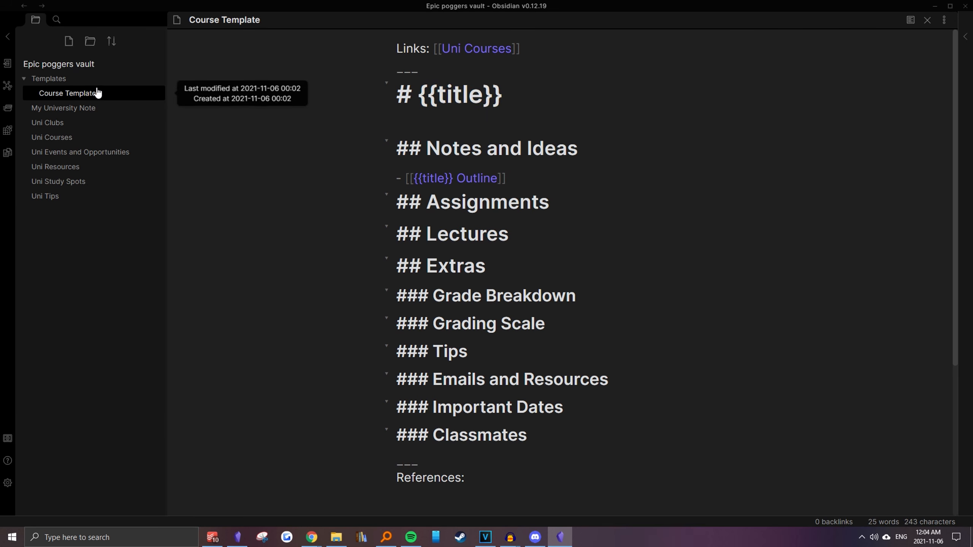
left_click(88, 108)
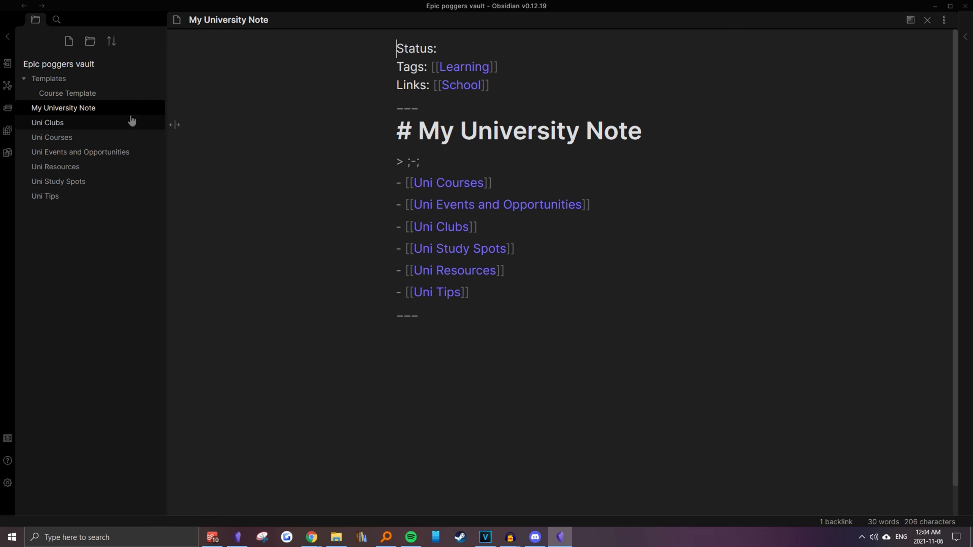
left_click(471, 182, "ctrl")
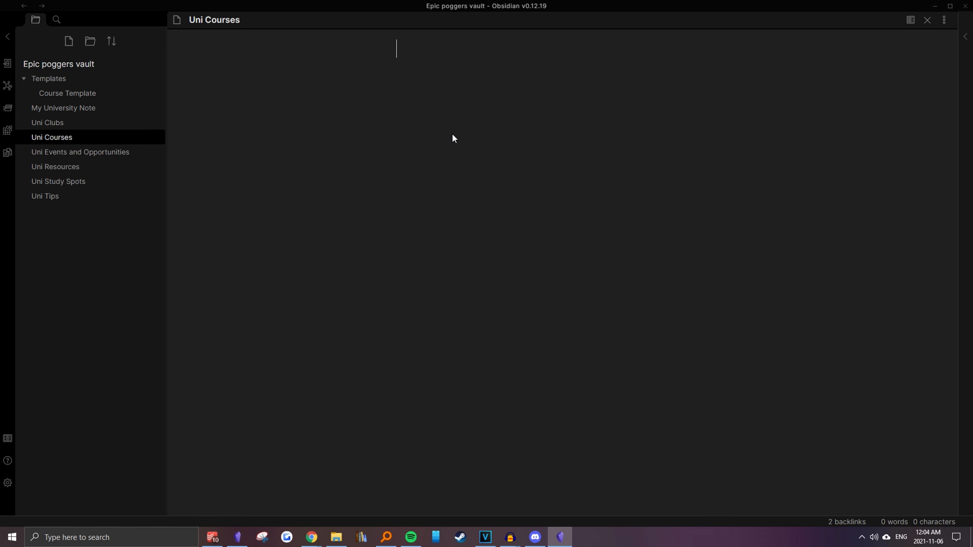
Add the main heading Uni Courses and a bulleted internal link to Math 100, and open the linked note
type("# Uni Courses")
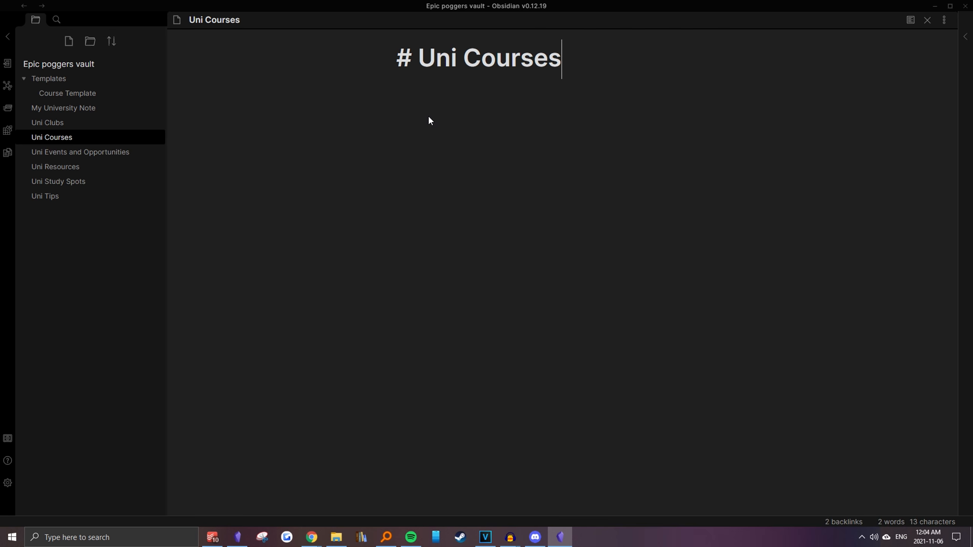
key("Return")
type("- [[Math 100")
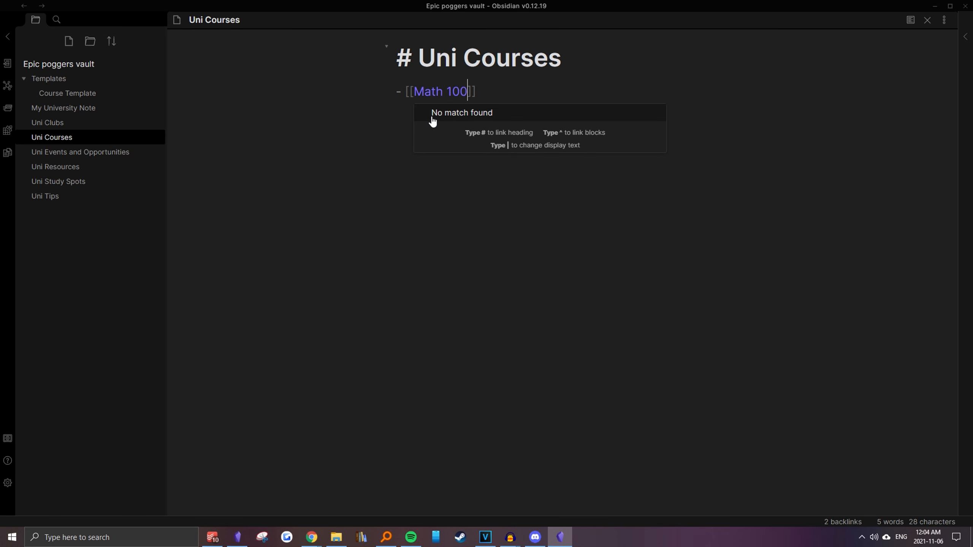
key("BackSpace")
left_click(439, 91, "ctrl")
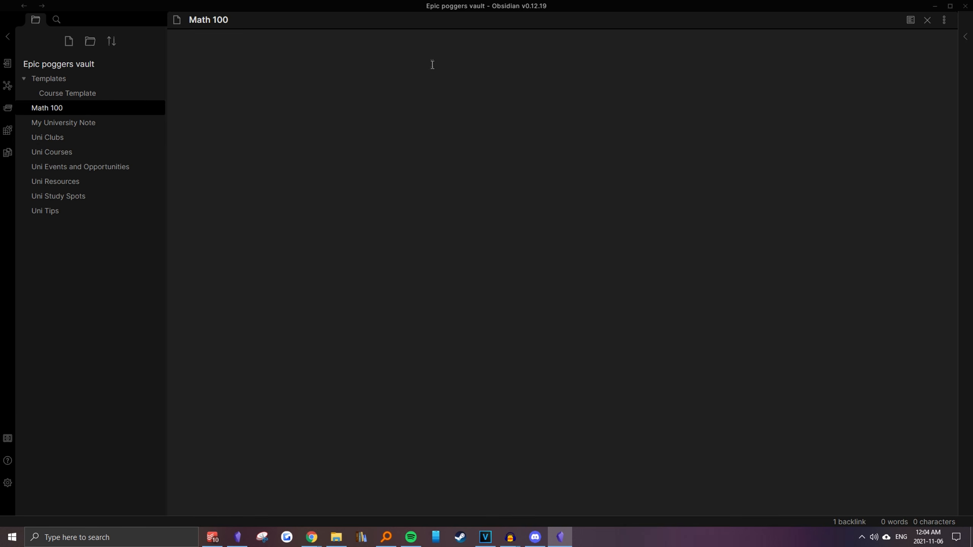
Insert the Course Template into the empty Math 100 note with the Insert template command
key("ctrl+p")
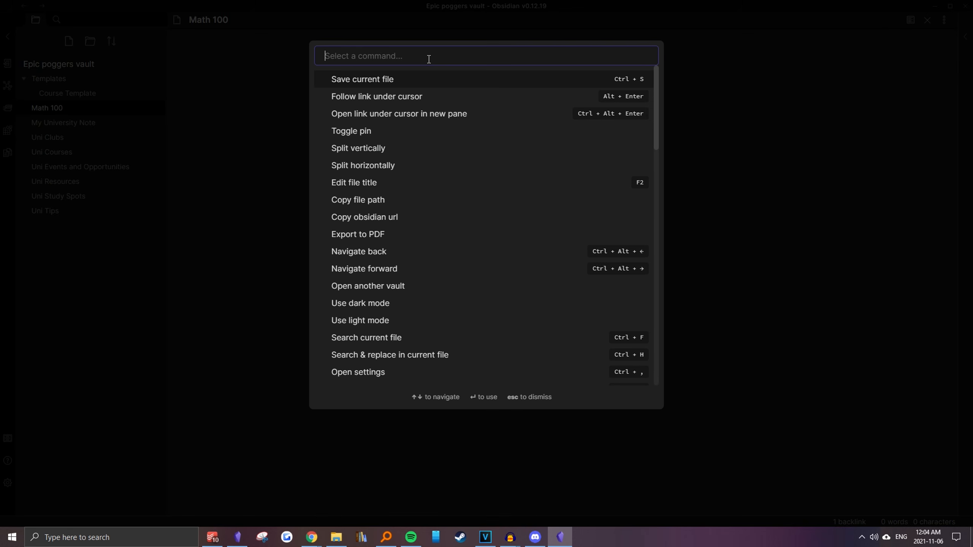
type("template")
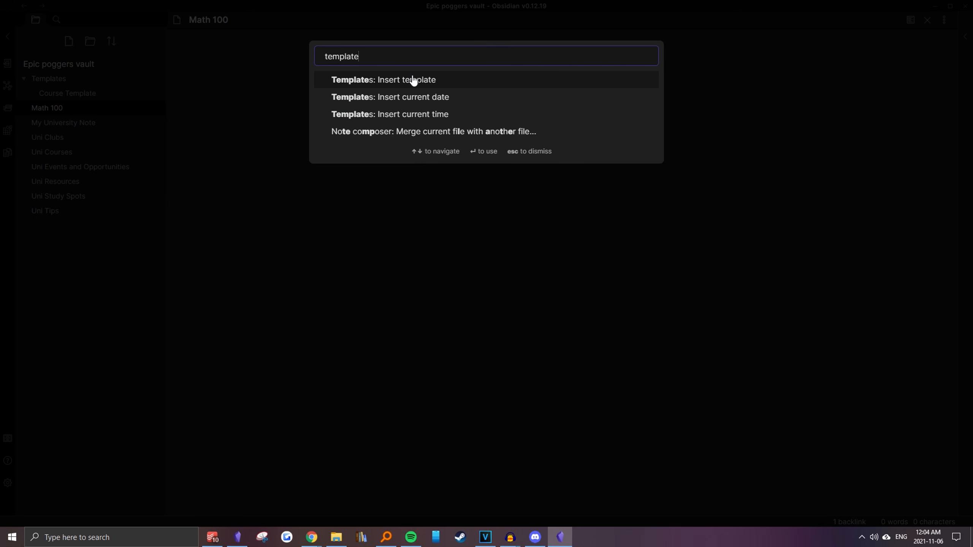
left_click(414, 81)
scroll(532, 237, "down", 5)
left_click(534, 242)
scroll(535, 263, "up", 5)
left_click(536, 263)
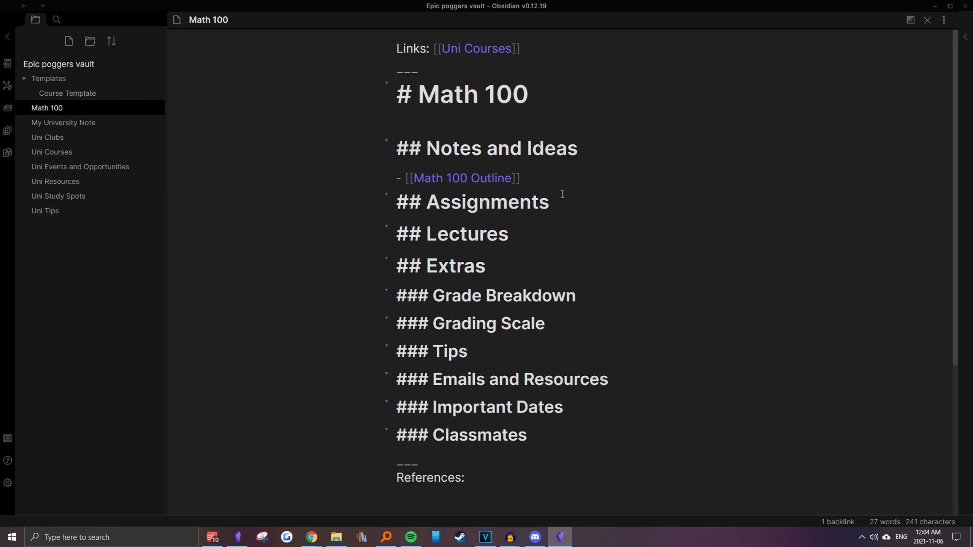
Preview the Uni Courses link in the Math 100 note, follow it and view the Uni Courses note in preview mode
mouse_move(483, 51)
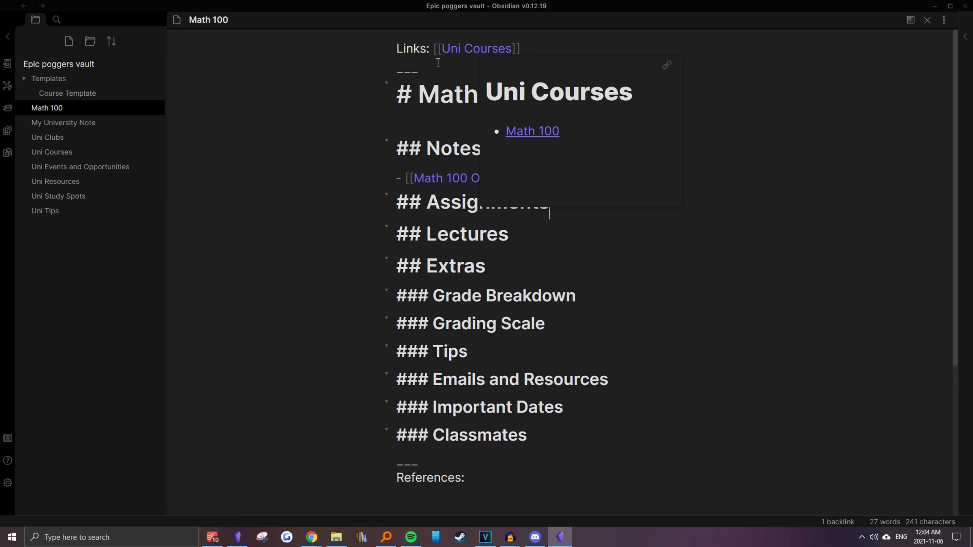
left_click(456, 49, "ctrl")
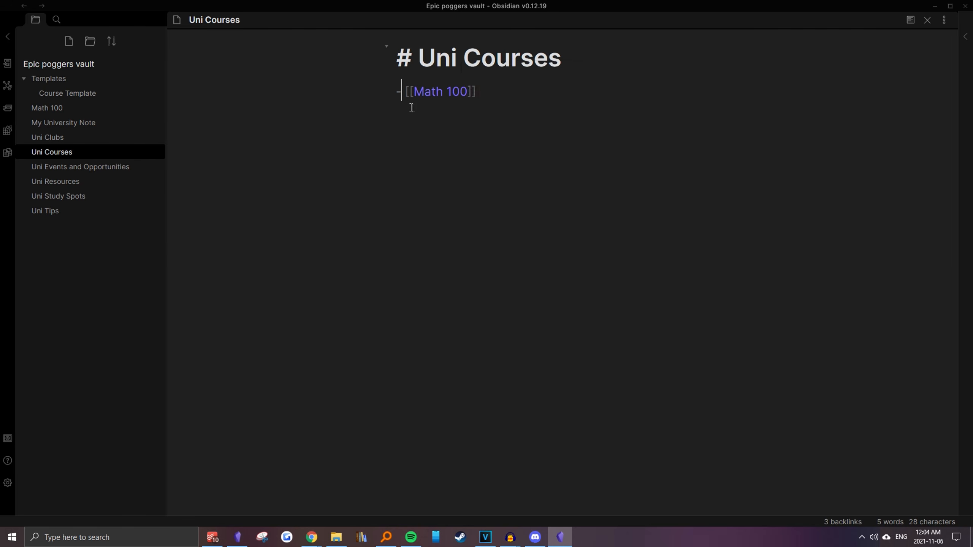
key("ctrl+e")
mouse_move(430, 104)
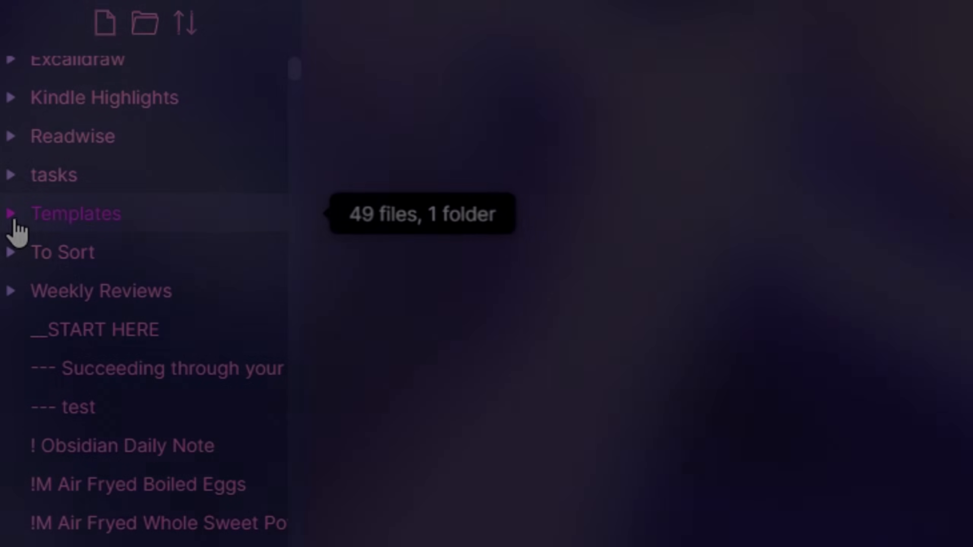
Browse the OneDrive Obsidian Vault's Templates folder, viewing the Anime Template, Book Notes Template, Youtube and Daily Template
left_click(15, 216)
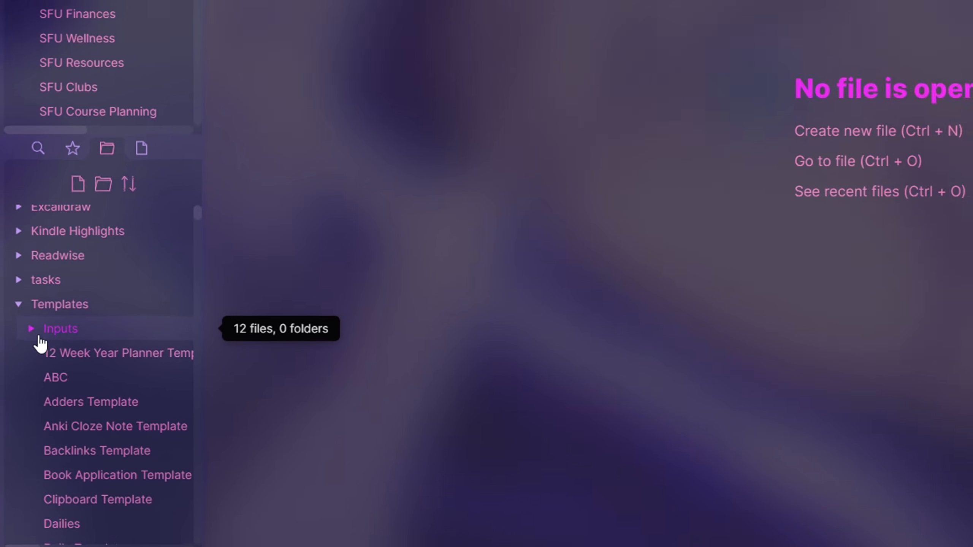
left_click(39, 337)
left_click(88, 353)
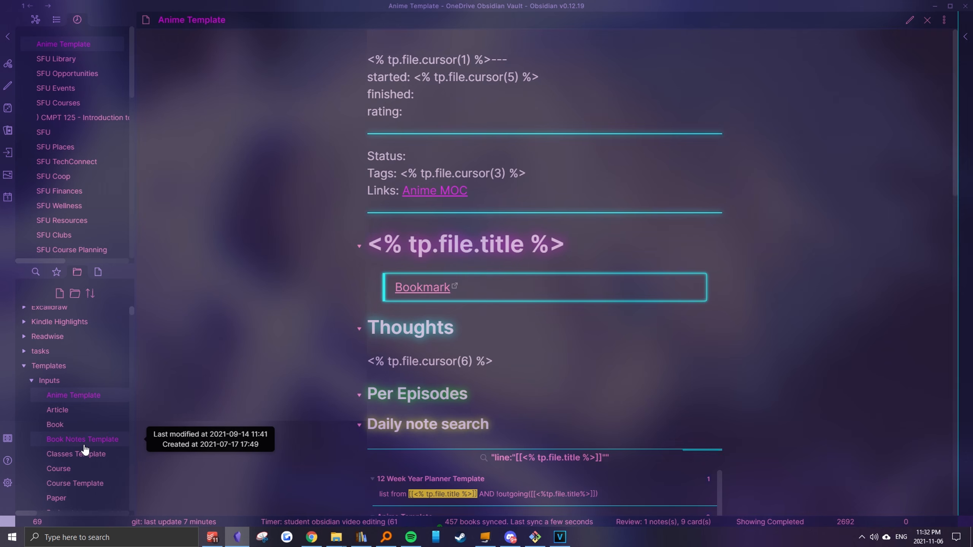
left_click(83, 444)
scroll(83, 429, "down", 3)
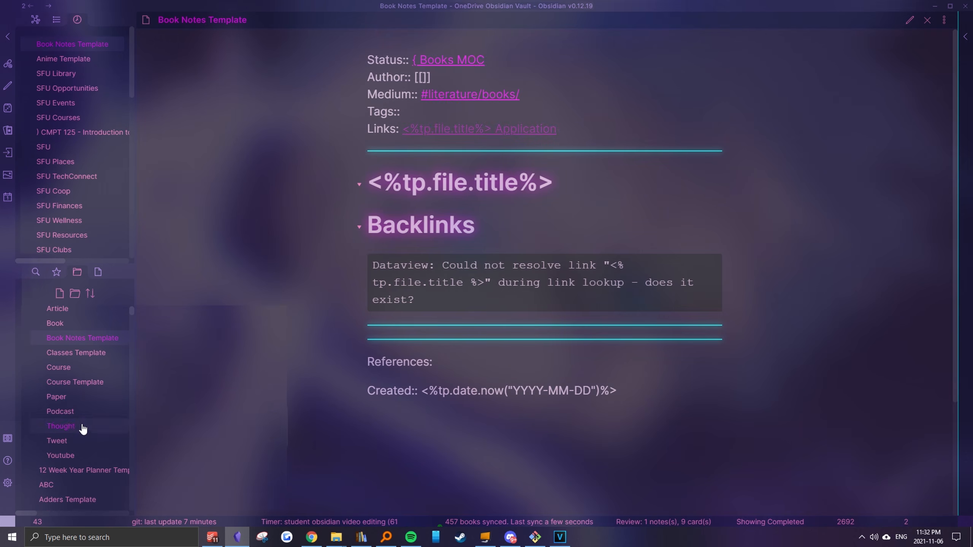
left_click(80, 456)
scroll(80, 457, "down", 3)
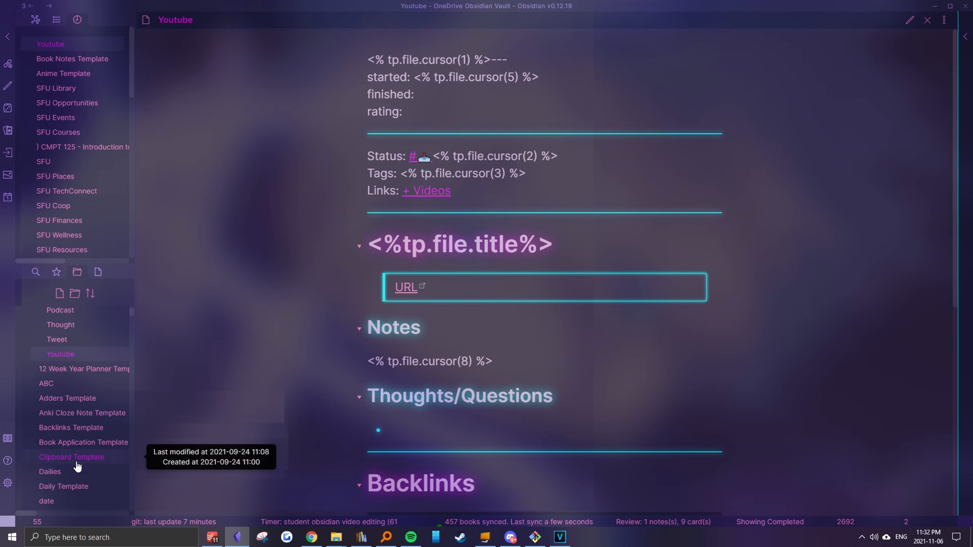
scroll(73, 493, "down", 2)
left_click(71, 443)
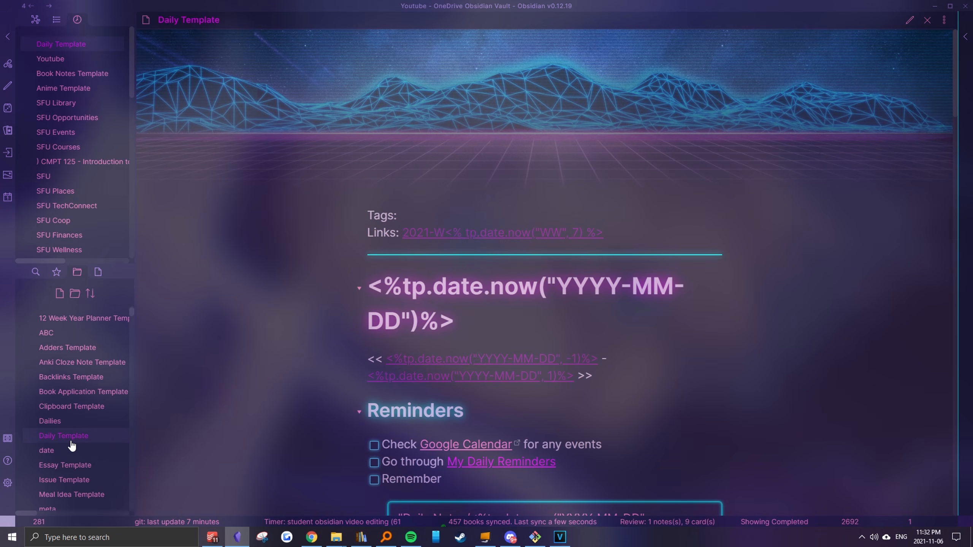
scroll(363, 390, "down", 1)
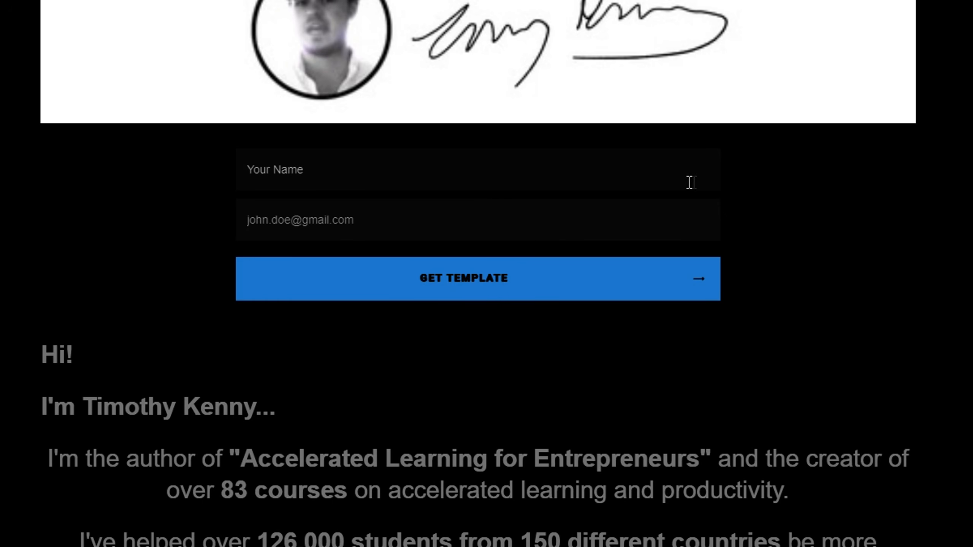
Fill in the requester's name and e-mail in the web form and request the template
left_click(685, 182)
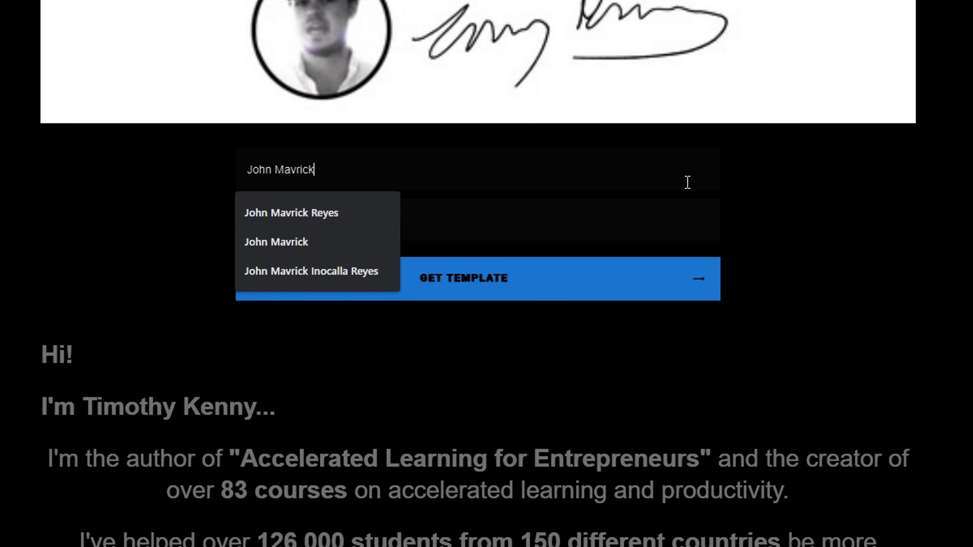
key("Tab")
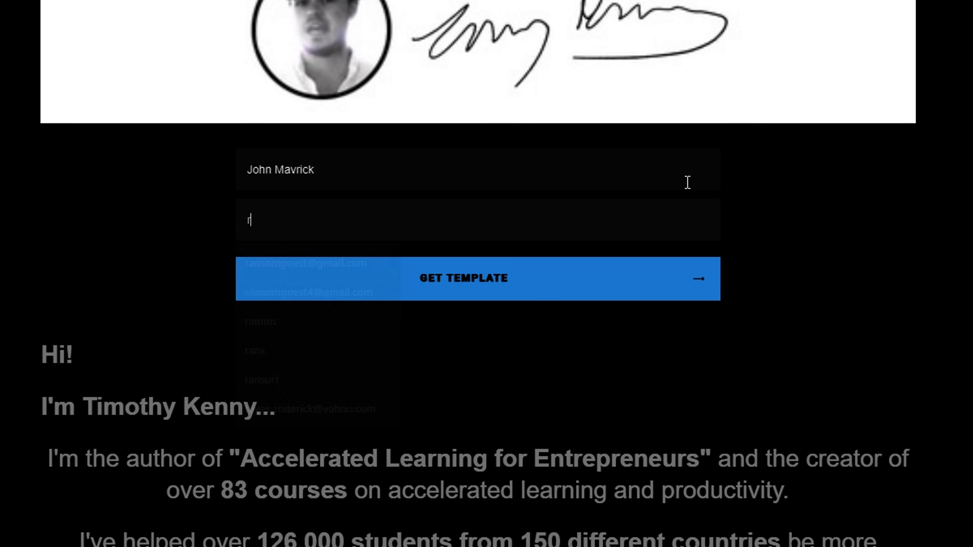
left_click(307, 262)
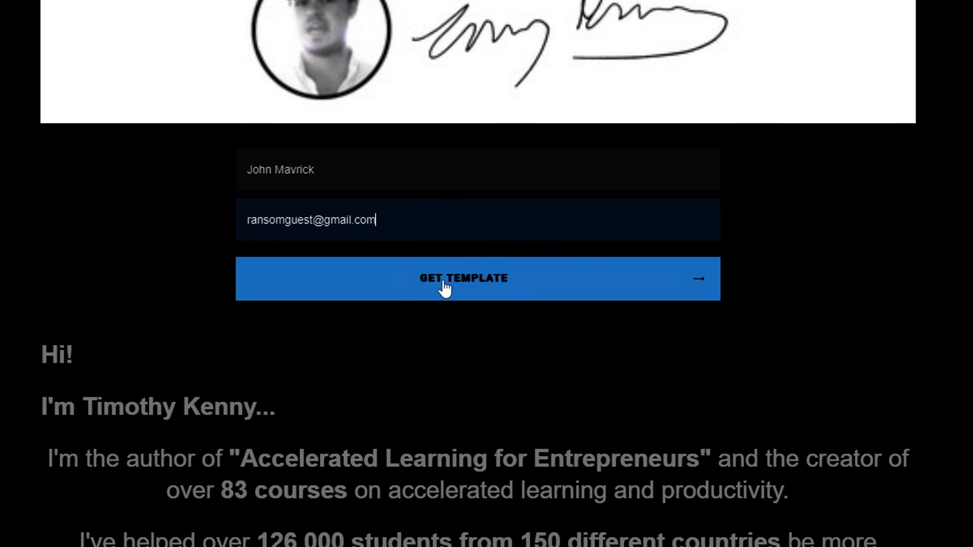
left_click(444, 287)
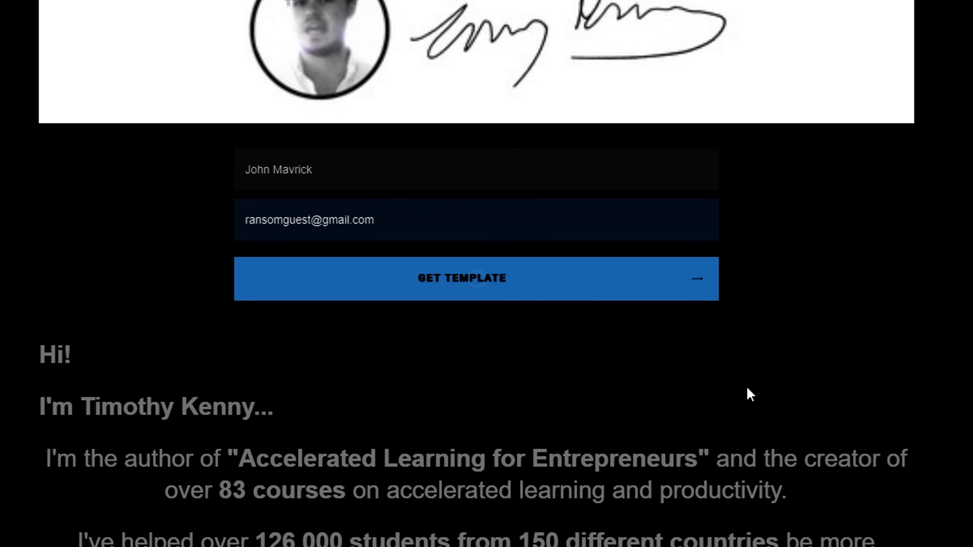
Look through the offer page's author introduction, book and Exclusive Ideas Bank Official Template sections
scroll(750, 385, "down", 15)
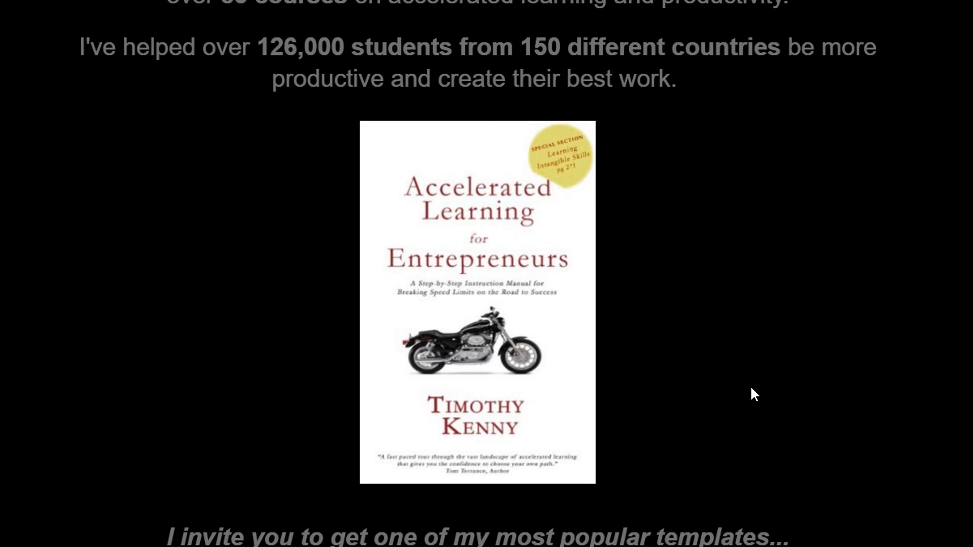
scroll(751, 388, "down", 18)
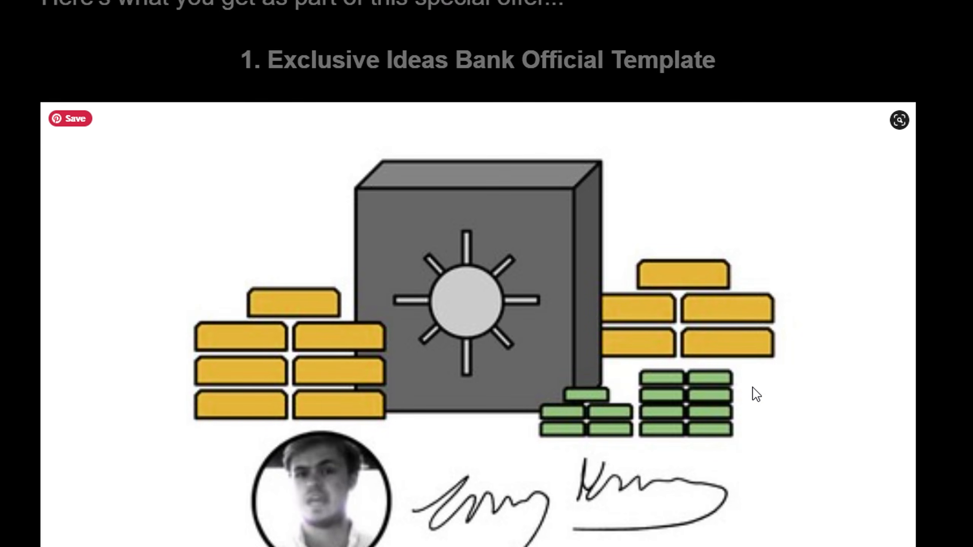
scroll(753, 388, "down", 5)
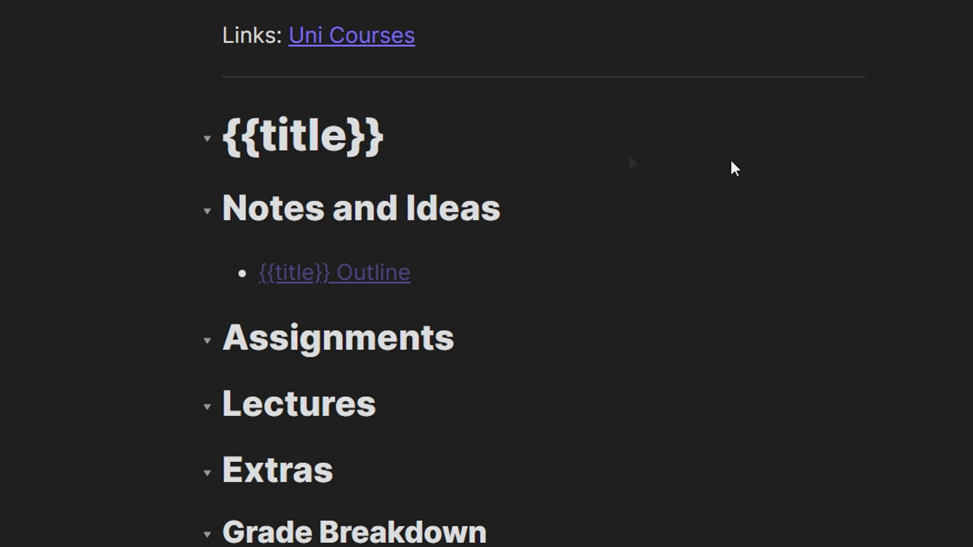
Skim the Course Template's section headings in preview mode
scroll(534, 274, "down", 5)
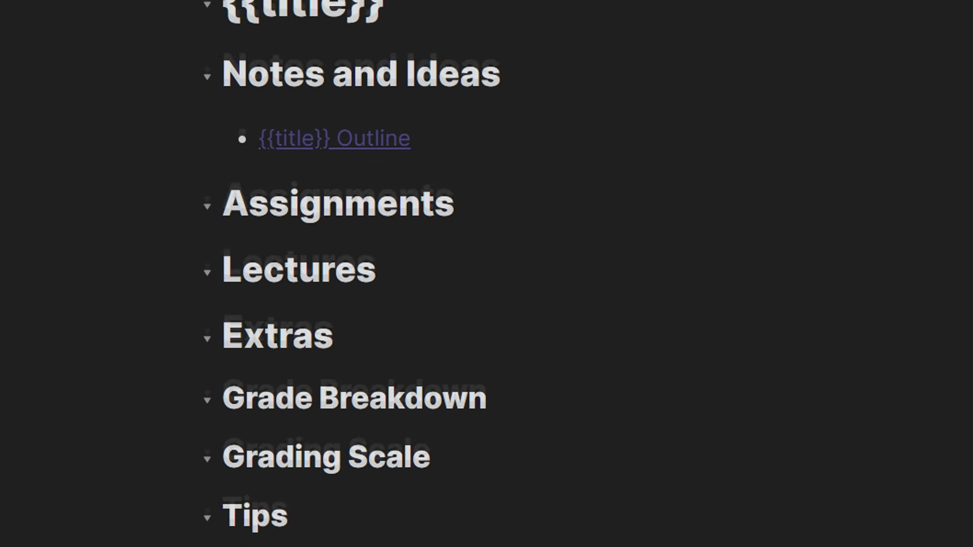
scroll(535, 274, "up", 5)
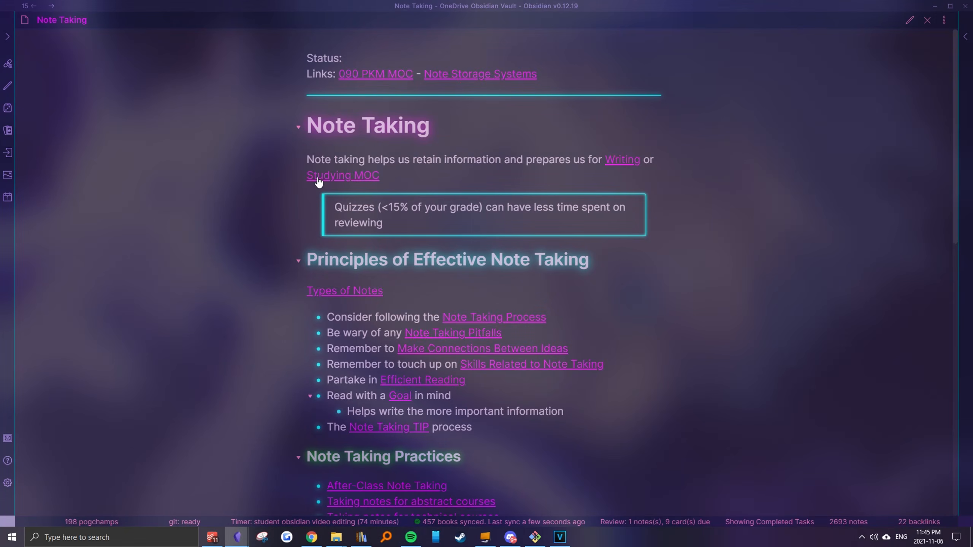
Follow the Studying MOC link from the Note Taking note and open its Studying for abstract courses note
left_click(318, 176)
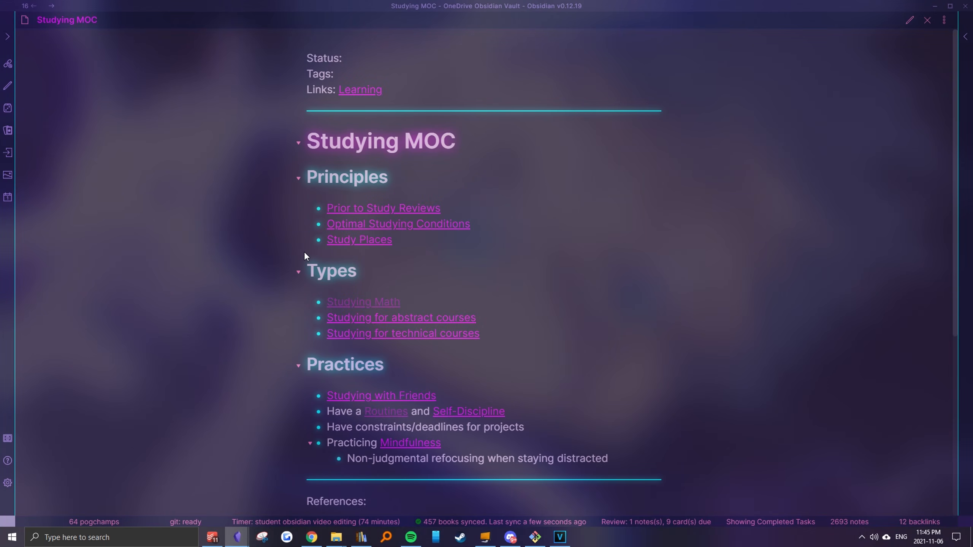
left_click(338, 318)
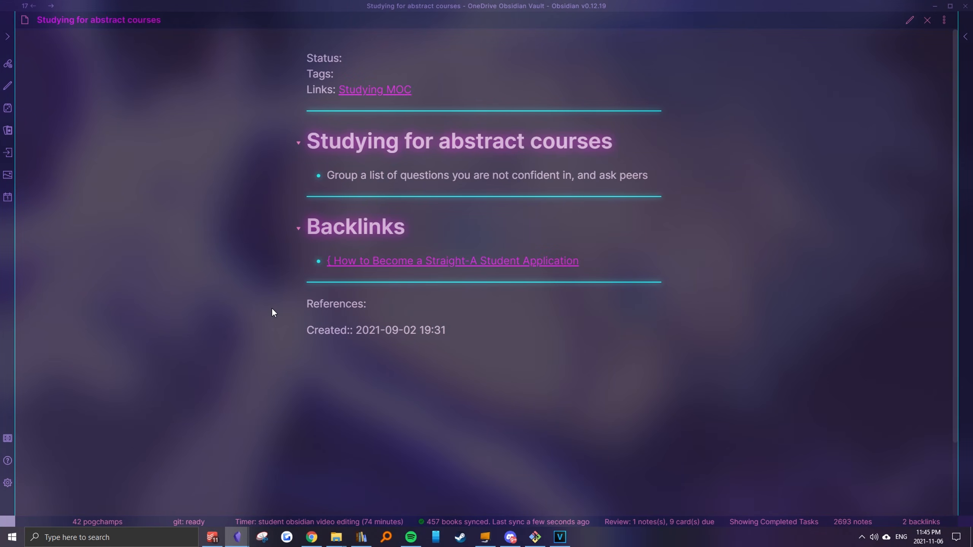
Create a note named Brain at the root of the Epic poggers vault
key("ctrl+alt+Left")
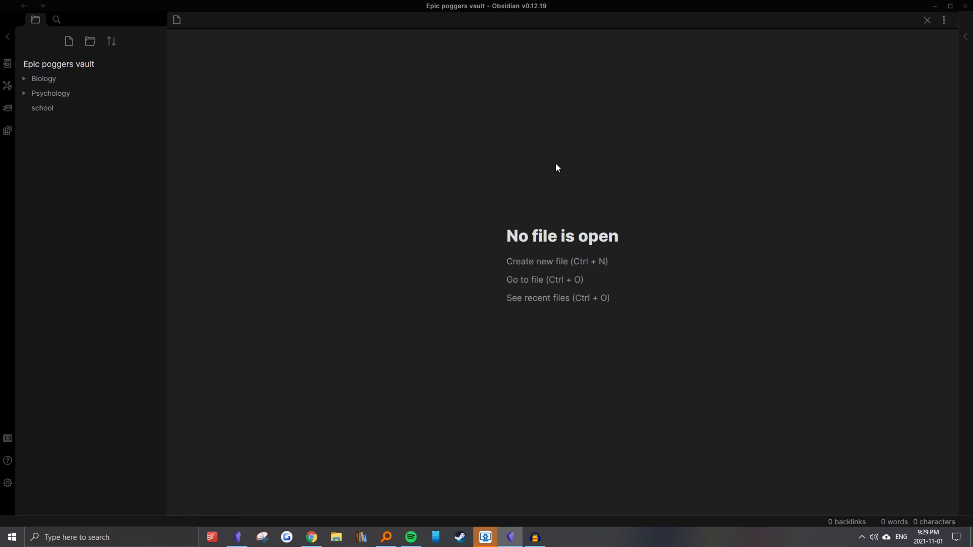
key("ctrl+o")
type("Brain")
key("Return")
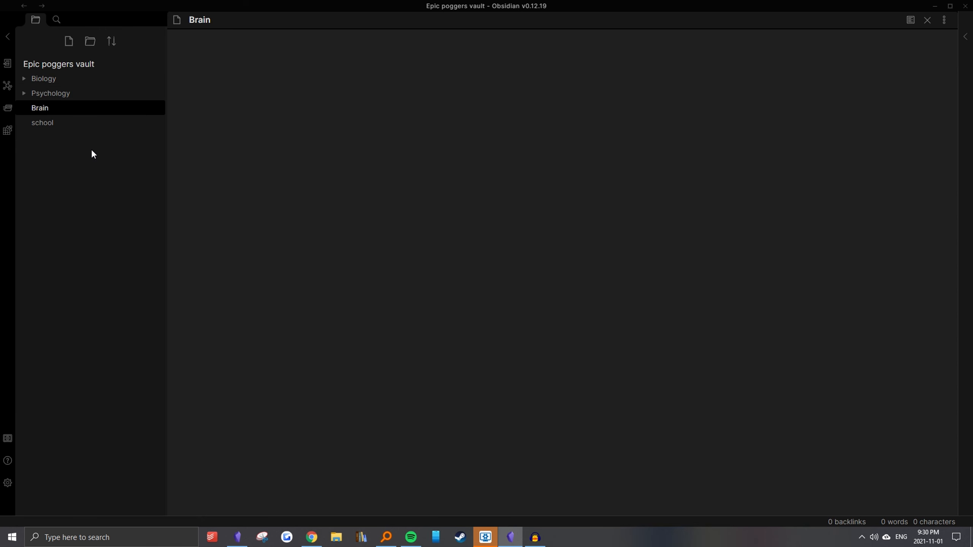
left_click_drag(63, 108, 37, 108)
Add two more empty notes named Biology and Psychology at the root of the vault
key("ctrl+n")
type("B")
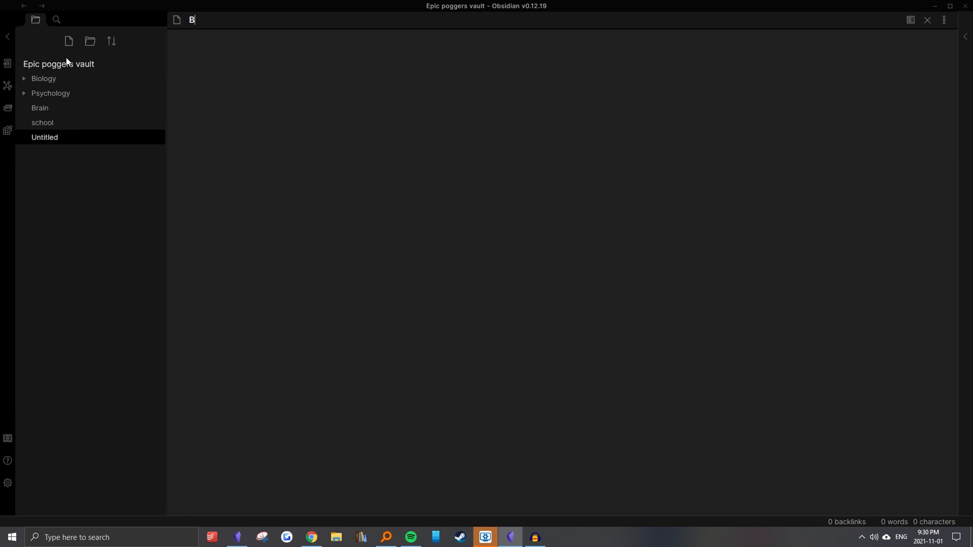
type("iology")
key("Return")
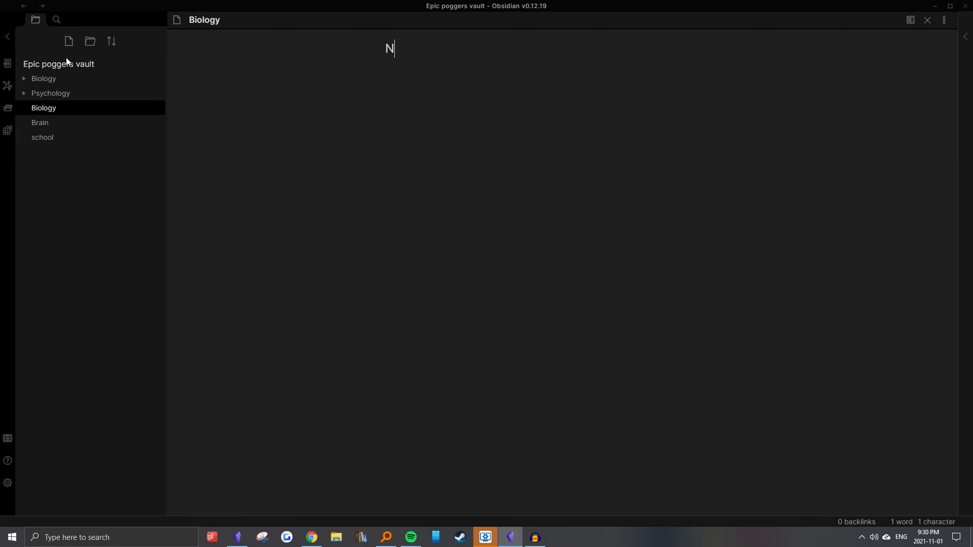
key("ctrl+n")
type("Psychology")
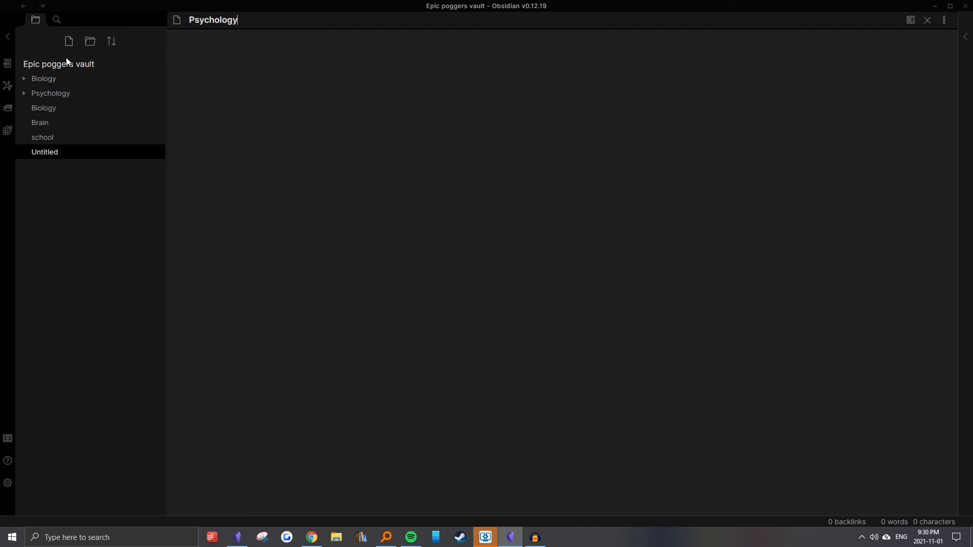
key("Return")
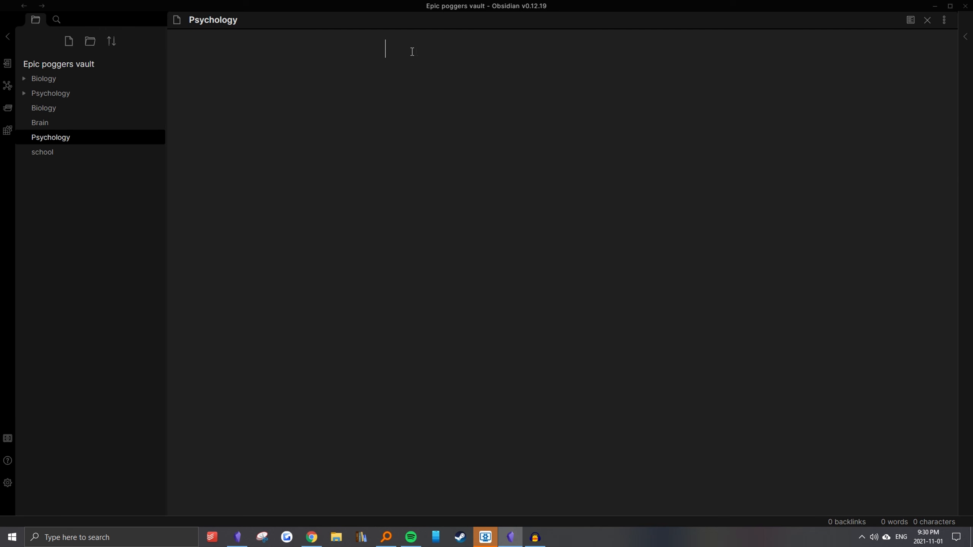
Write "The [[Brain]] helps us make decisions and controls our emotions" in the Psychology note, linking to the Brain note
type("[[Brain")
key("Return")
type("The [[Brain]] helps us make de")
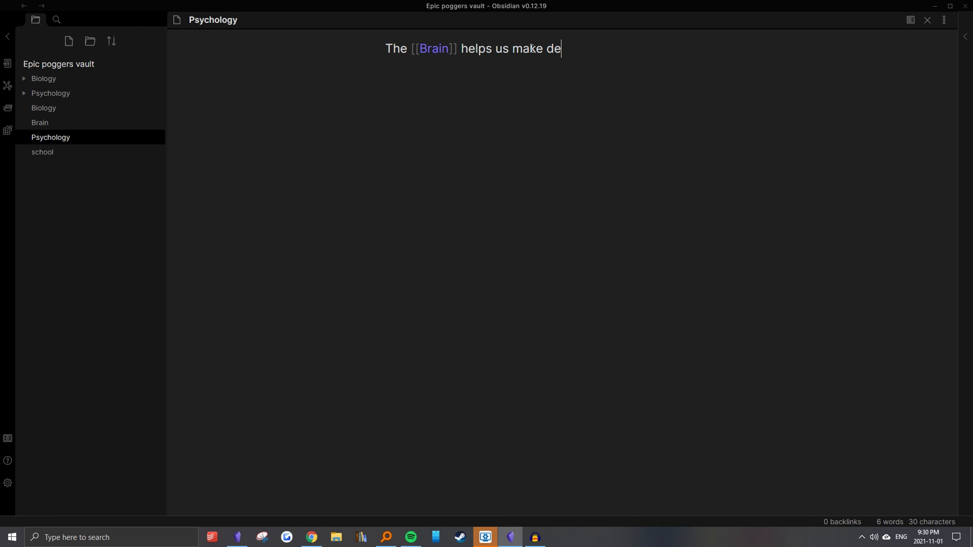
type("cisions and controls our emotions")
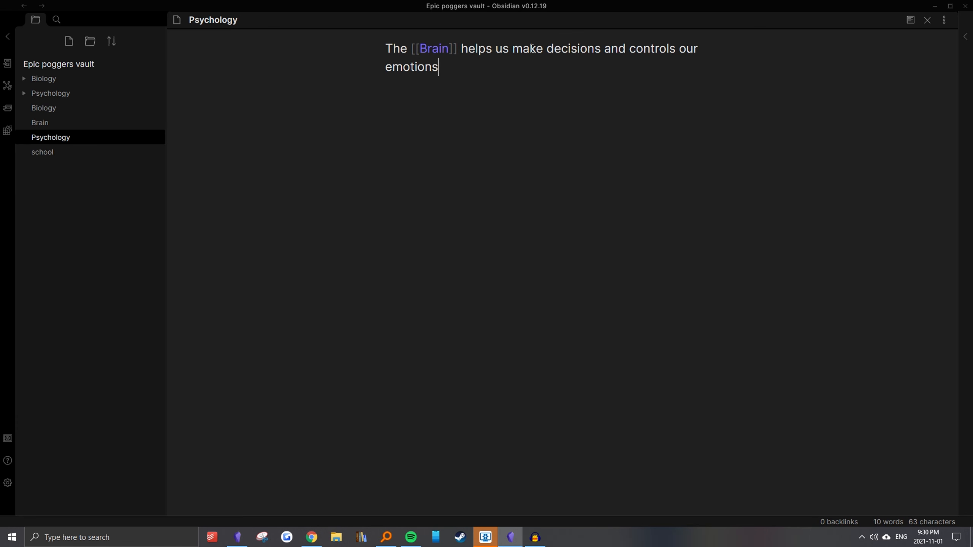
left_click(433, 57)
left_click(435, 57, "ctrl")
double_click(198, 21)
left_click(461, 57)
Write "The [[Brain]] is part of our human anatomy" in the Biology note, linking to the Brain note
left_click(114, 111)
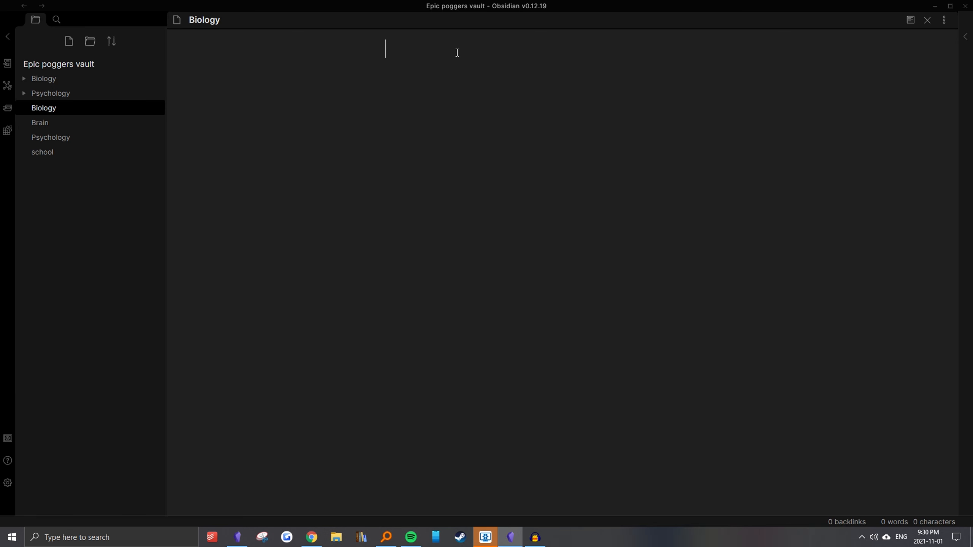
type("The  [[Brain")
key("Return")
type("is ")
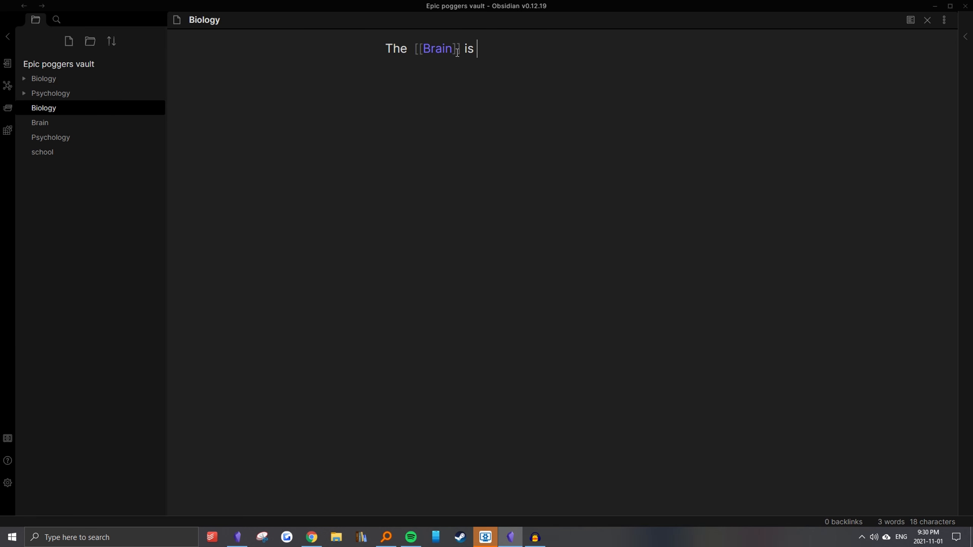
type("part of our")
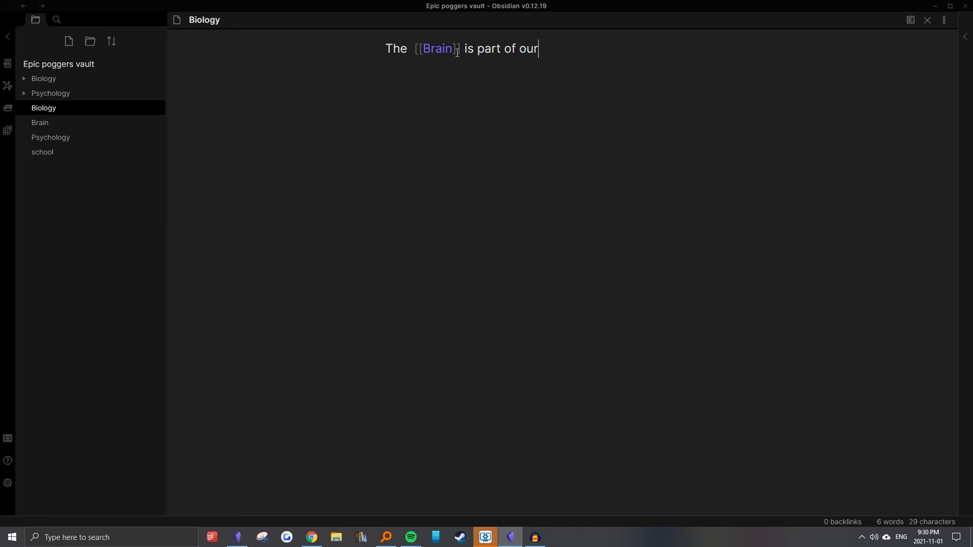
type(" human anatomy")
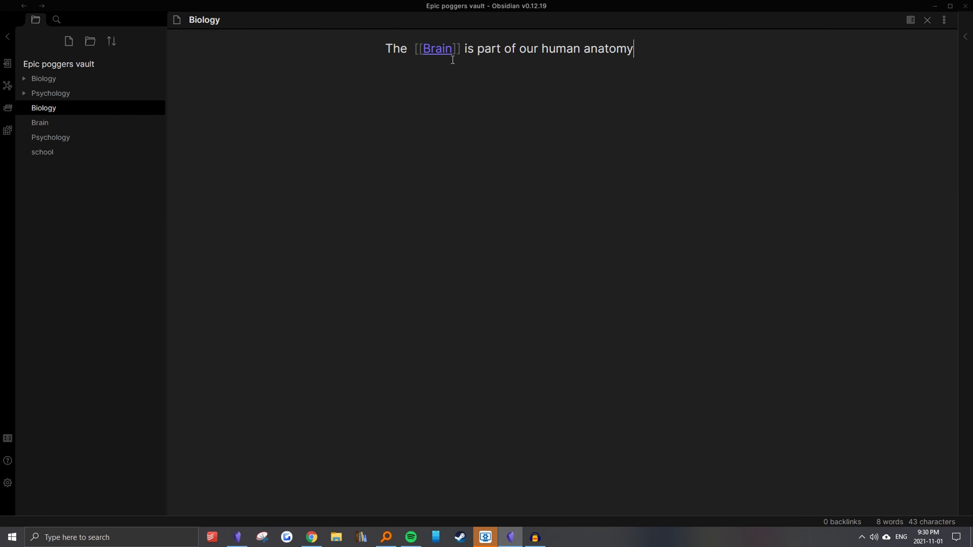
Follow the link to the Brain note and write "The [[Brain]] is important in [[Psychology]] as it controls how we think"
left_click(446, 53, "ctrl")
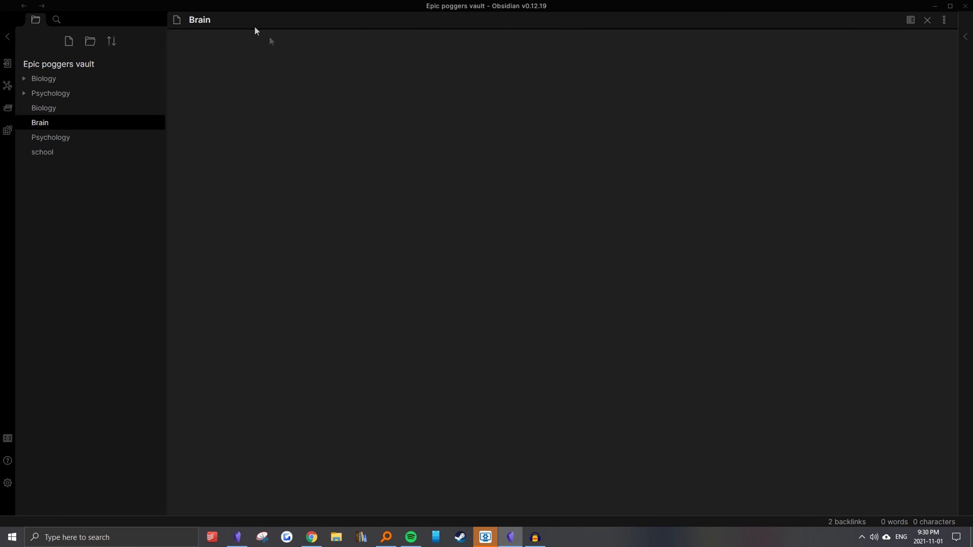
left_click(419, 47)
type("The [[Brain")
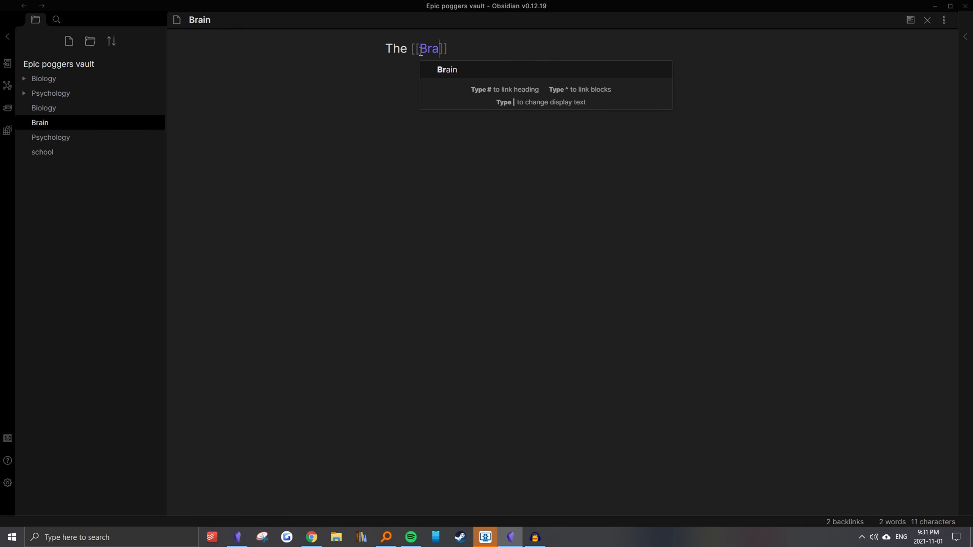
key("Return")
type("is important in [[Psychology")
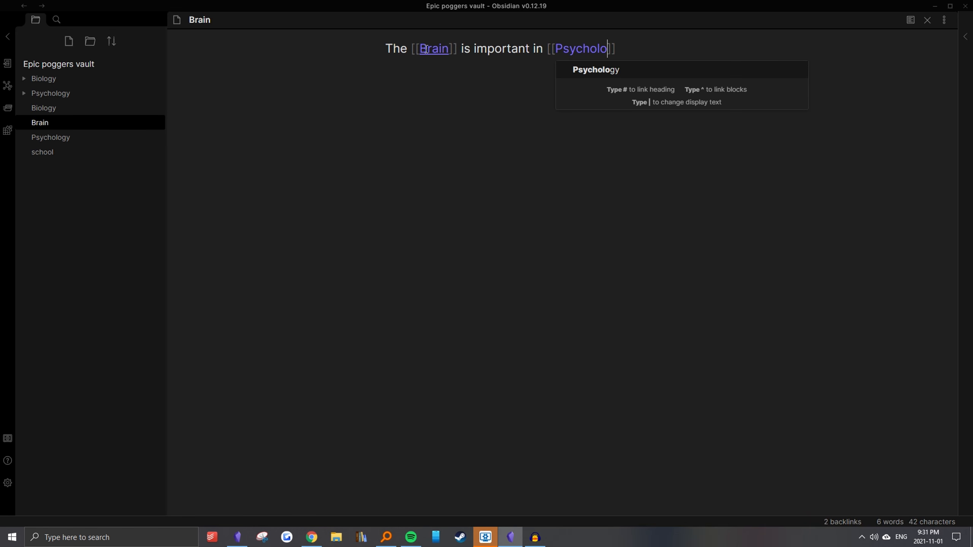
key("Return")
type("as it controls how we think")
Add a [[Biology]] link on its own line below the Brain note's sentence, separated by a blank line
key("Return")
key("Return")
type("[[Biology")
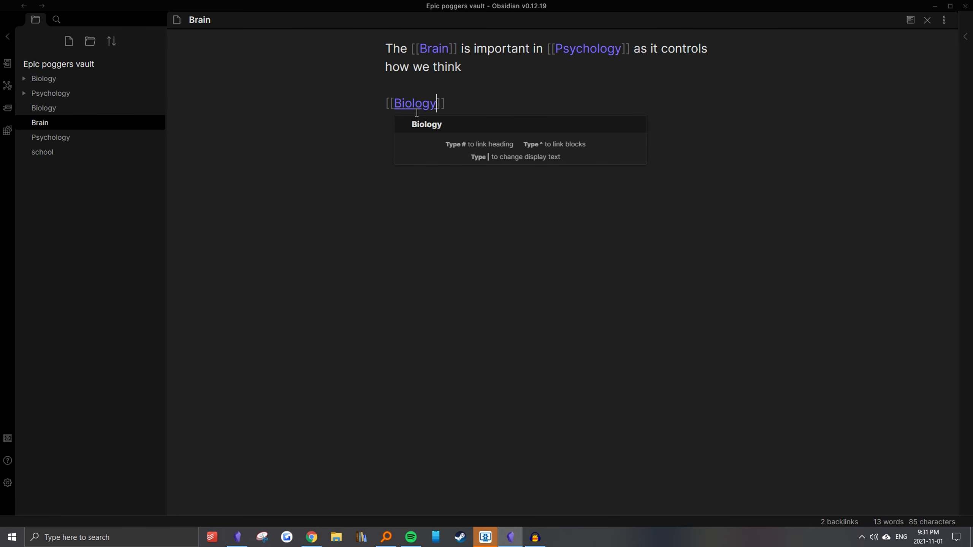
left_click(465, 107)
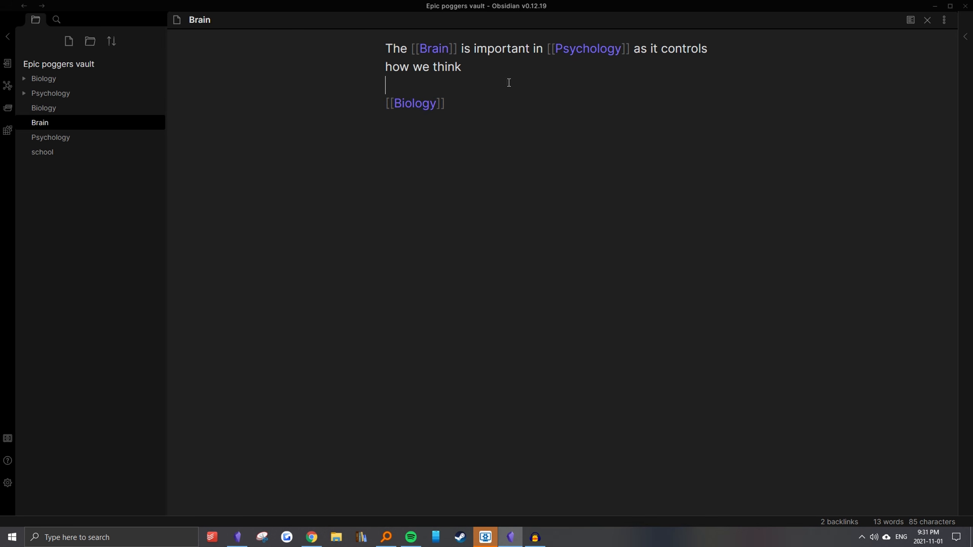
Display the backlinks of the Brain note
left_click(219, 25)
left_click(968, 38)
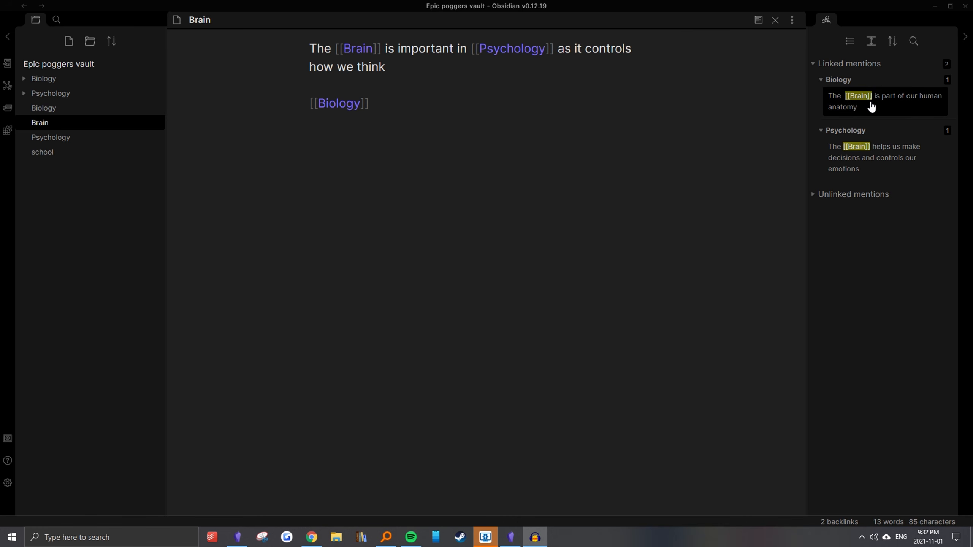
left_click(454, 124)
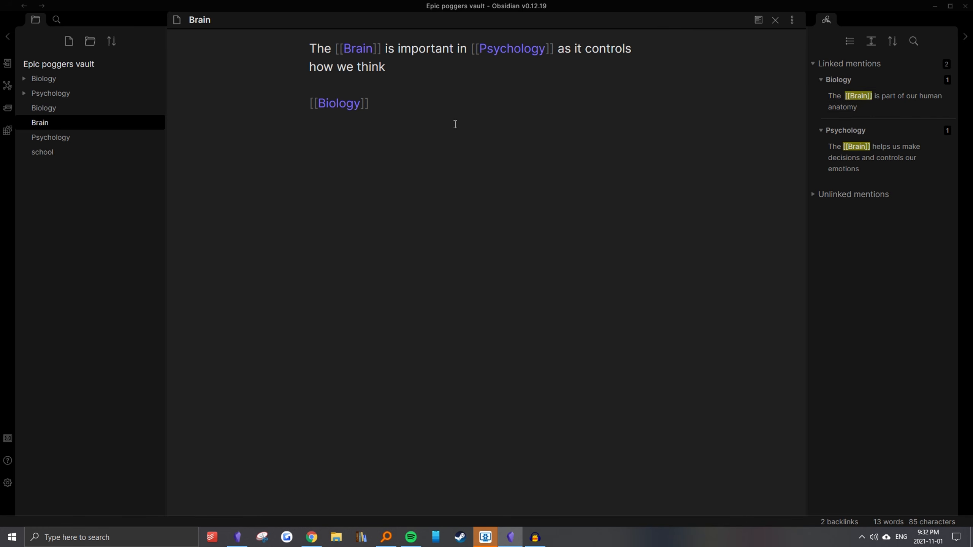
Create another note titled "Human anatommoy"
left_click(68, 41)
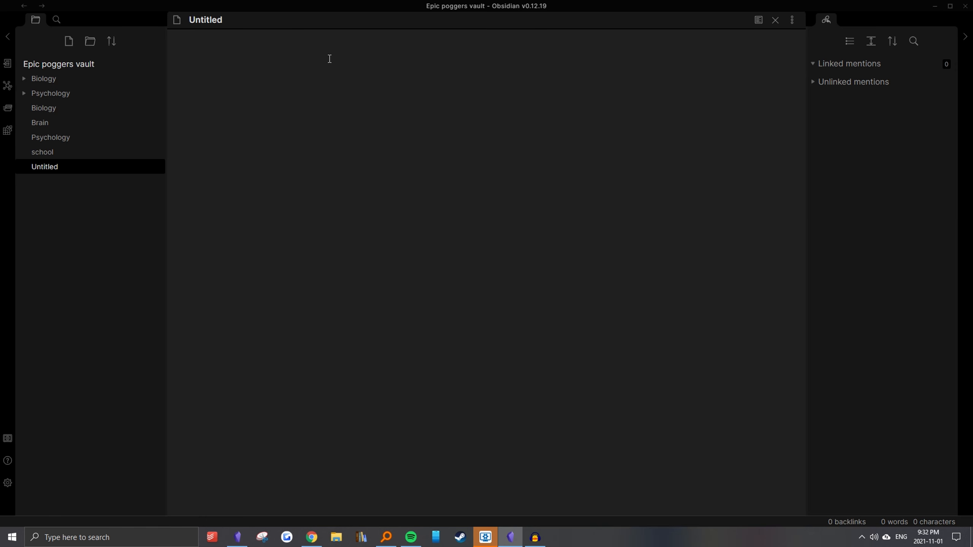
left_click(231, 20)
type("Human anatommoy")
Embed the Brain note in the Human anatommoy note with ![[Brain]]
left_click(393, 72)
type("![[")
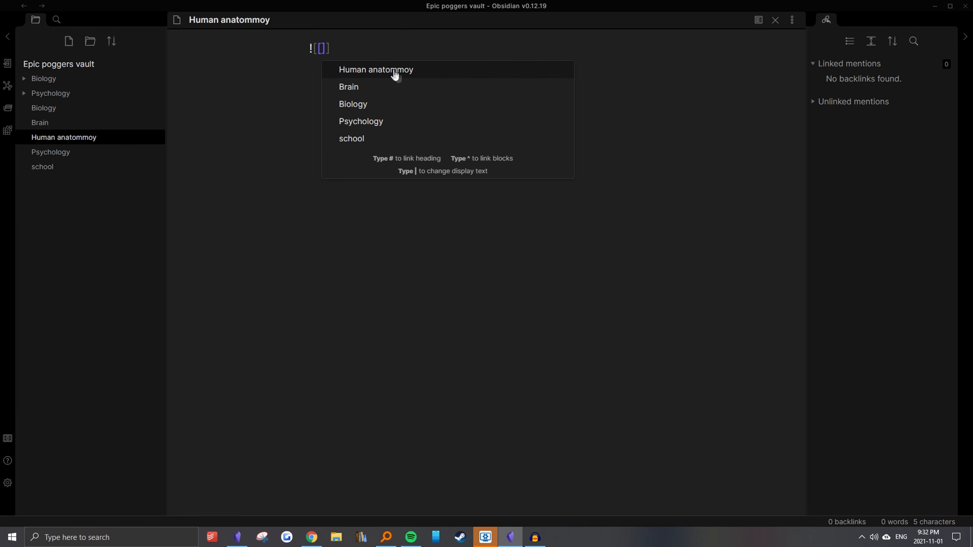
left_click(349, 85)
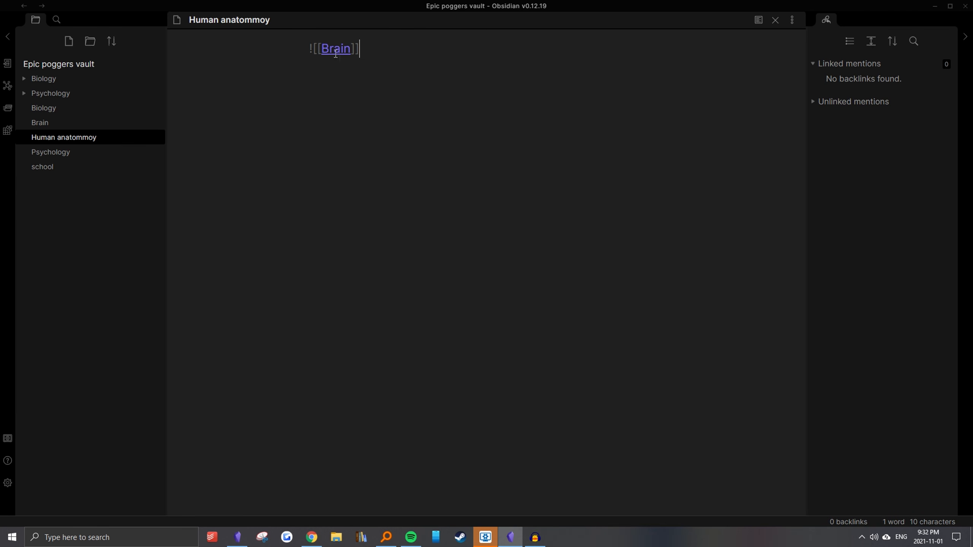
Preview the Human anatommoy note and go over the content of the embedded Brain note
left_click(758, 20)
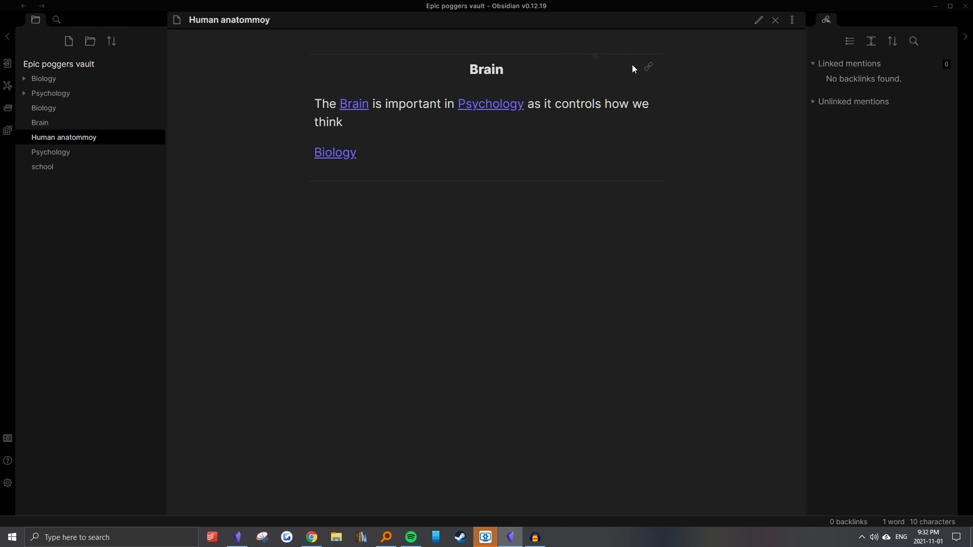
left_click_drag(476, 68, 564, 167)
left_click_drag(466, 75, 524, 156)
left_click(423, 77)
left_click_drag(478, 68, 514, 177)
left_click(580, 314)
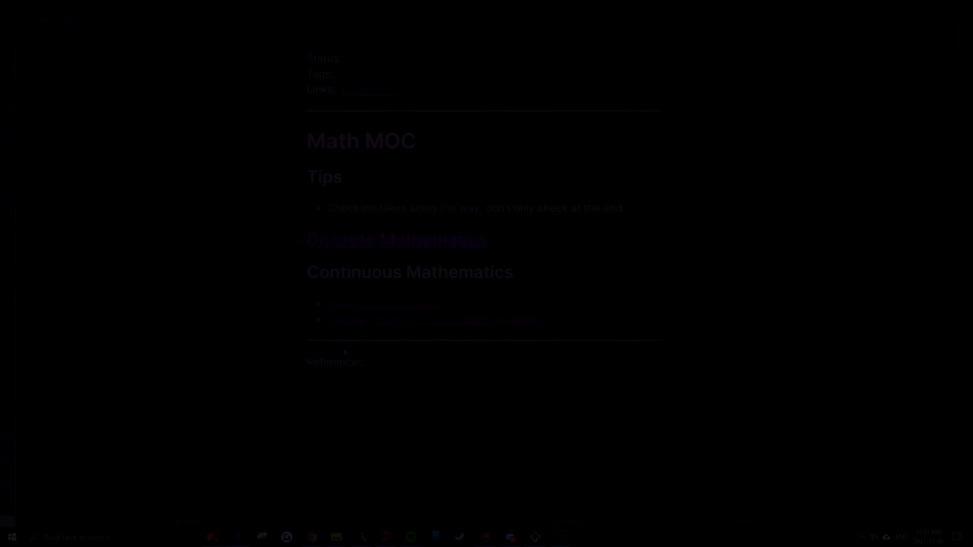
Follow the Discrete Mathematics link from the Math MOC and open Indexed Sets from its Other Ideas list
left_click(326, 247)
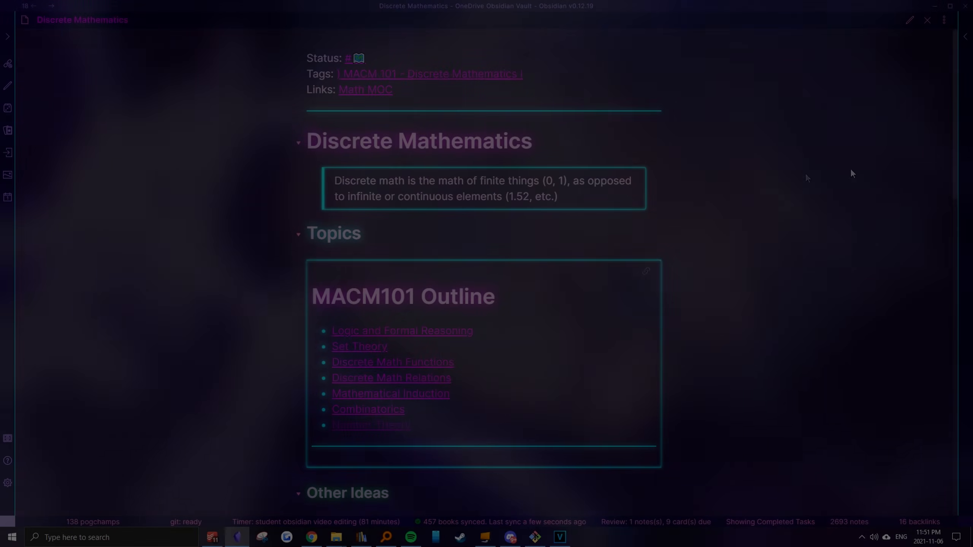
scroll(946, 165, "down", 3)
scroll(944, 177, "down", 2)
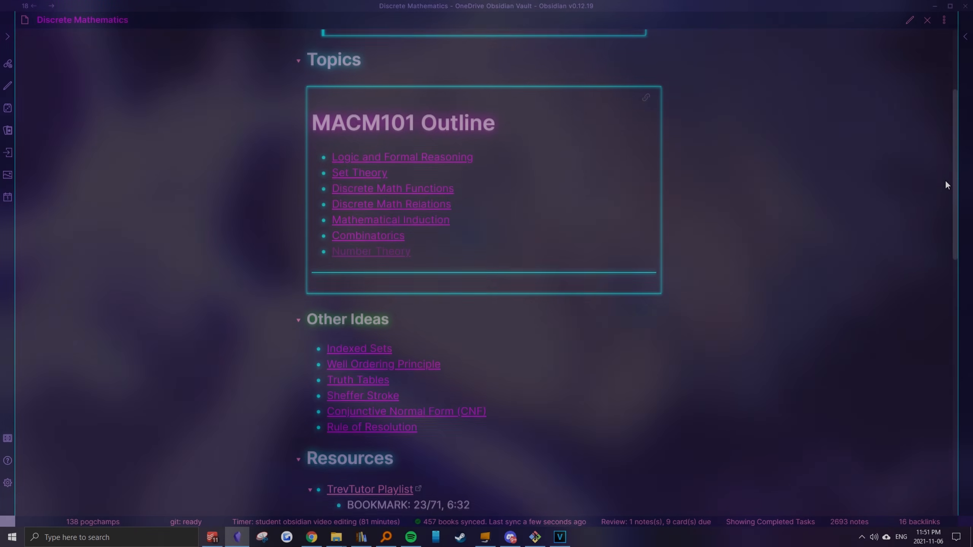
left_click(351, 317)
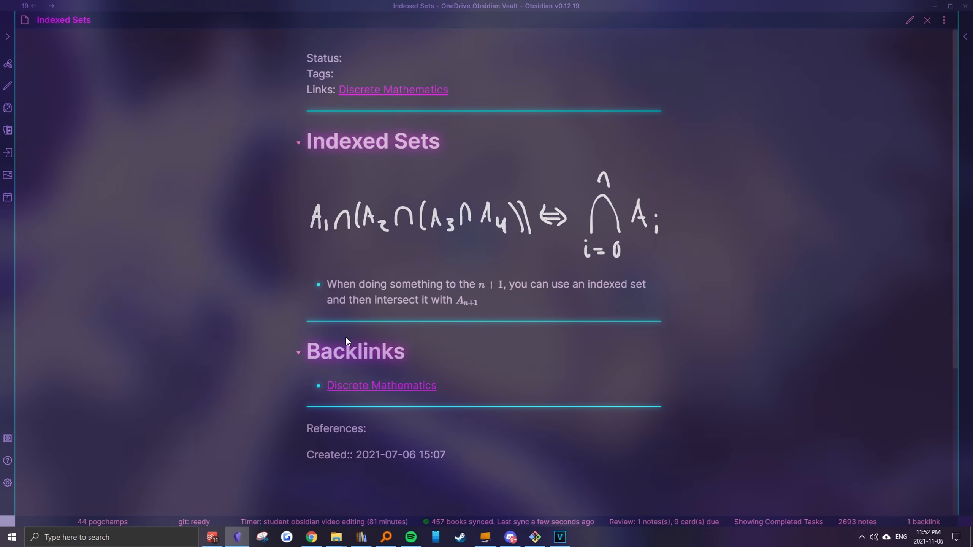
Return to Discrete Mathematics through the backlink and look through its Mathematical Induction note
left_click(369, 386)
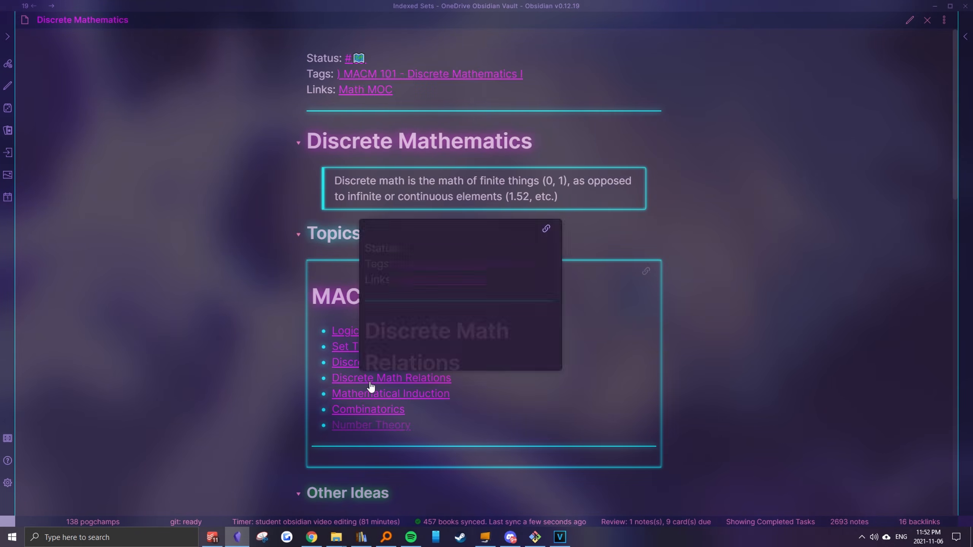
left_click(371, 394)
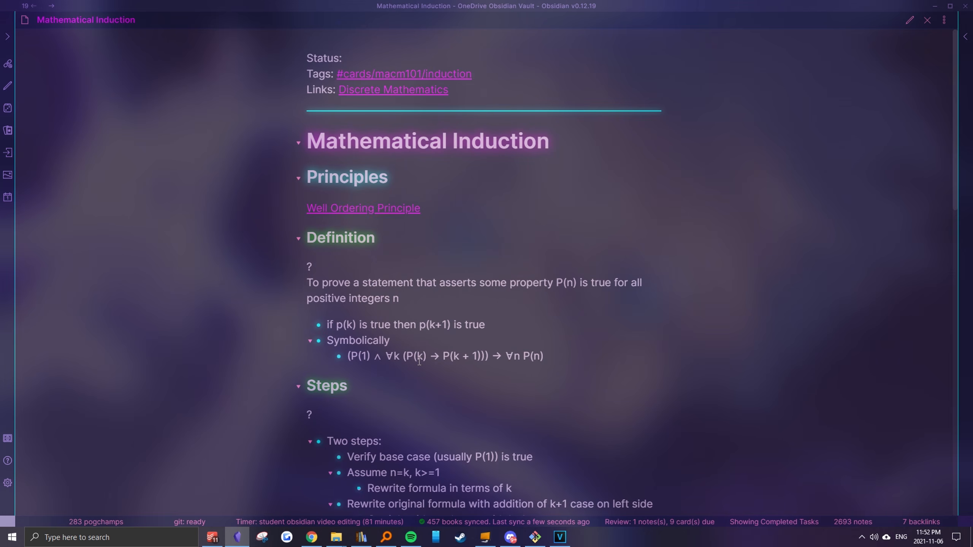
scroll(419, 360, "down", 3)
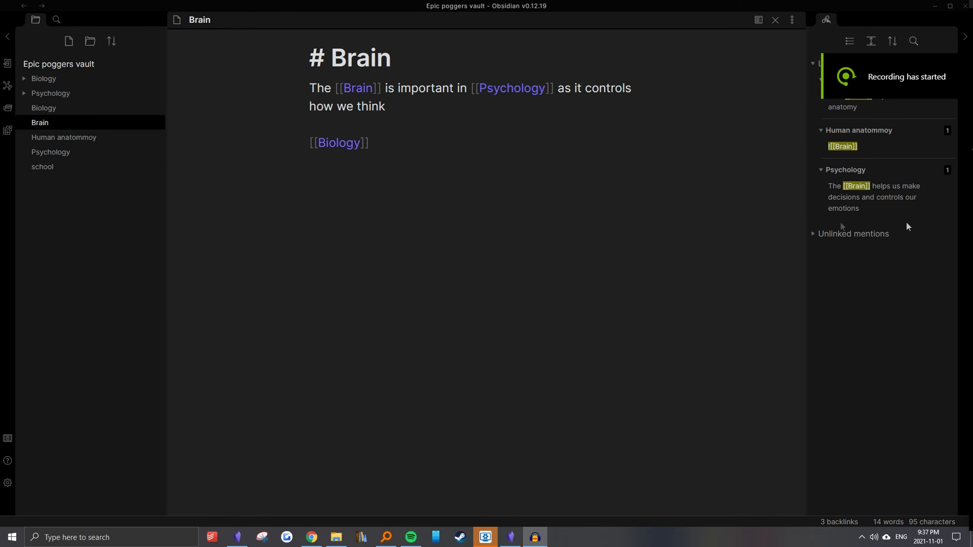
Add "The [[hippocampus]] is a part of the brain that handles [[short term memory]]" at the end of the Brain note and select that sentence
left_click(407, 174)
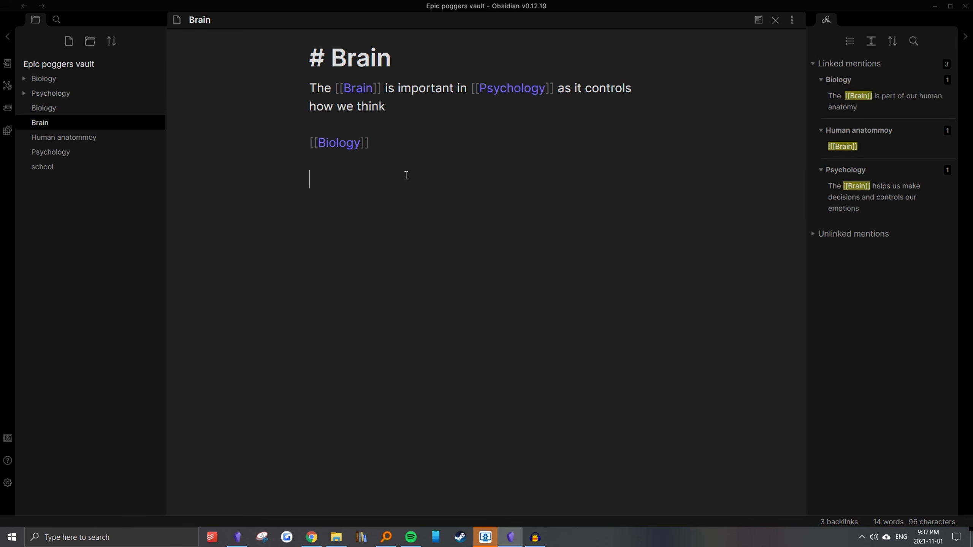
type("The [[hippocampus]] is")
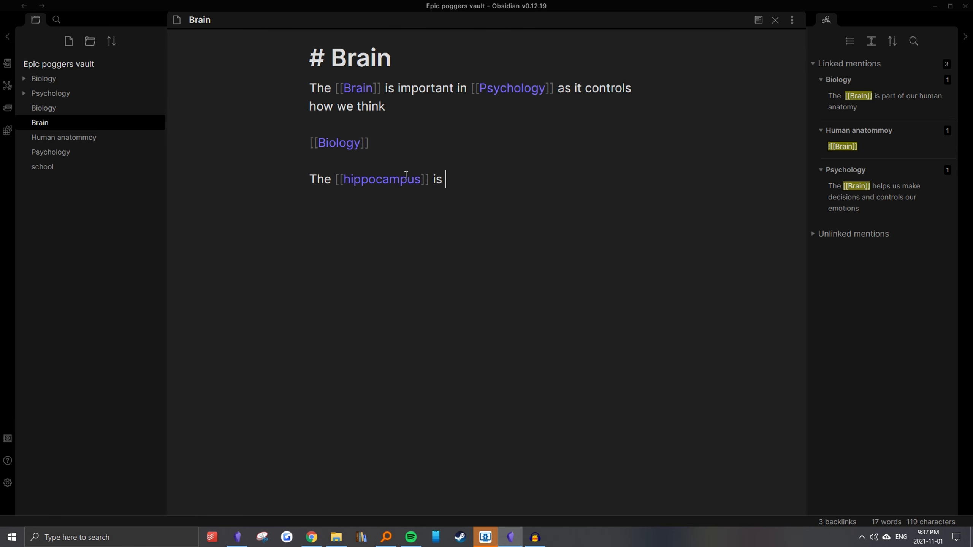
type(" a part of")
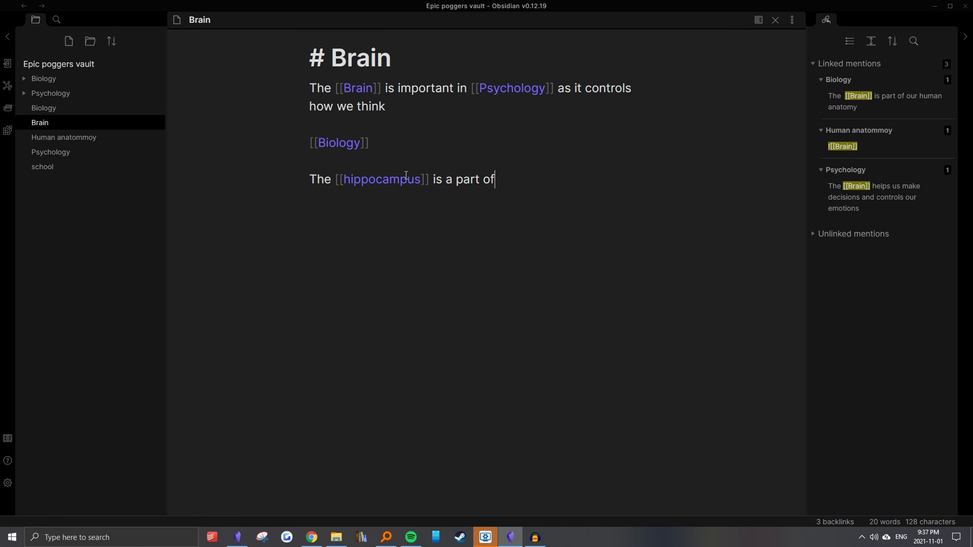
type(" the brain that handles [[short term meo")
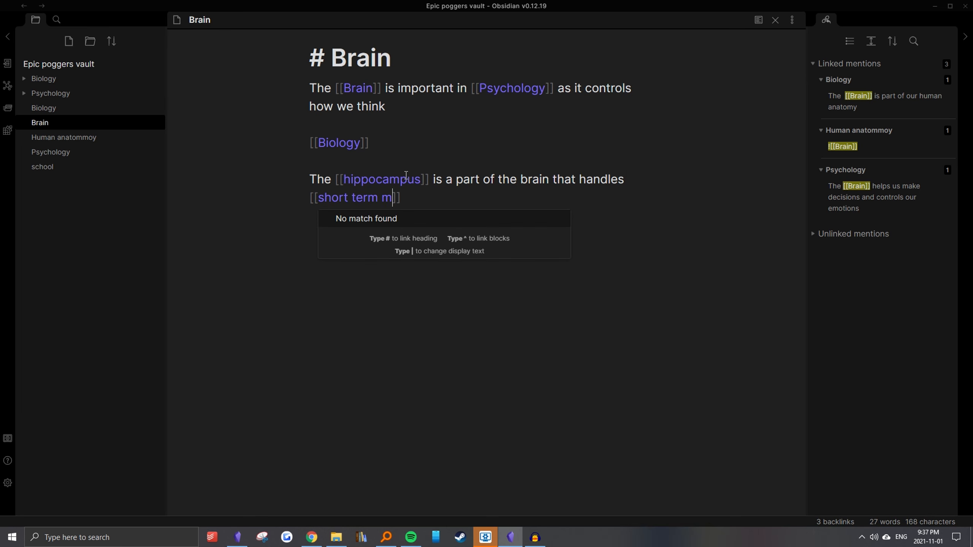
key("BackSpace")
type("mory")
key("End")
left_click(453, 179)
triple_click(459, 202)
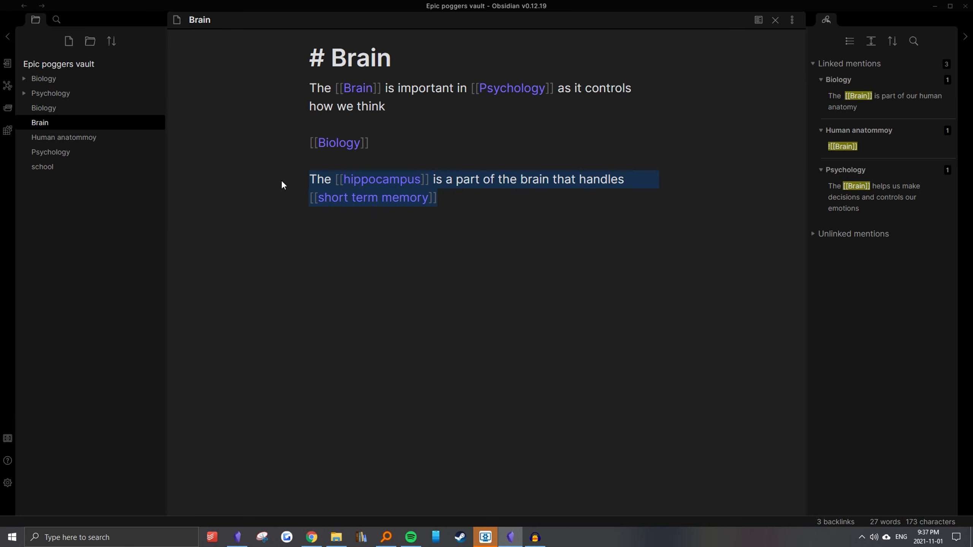
Create the hippocampus note from its link in the Brain note and return to Brain
left_click(354, 181)
left_click(362, 185, "ctrl")
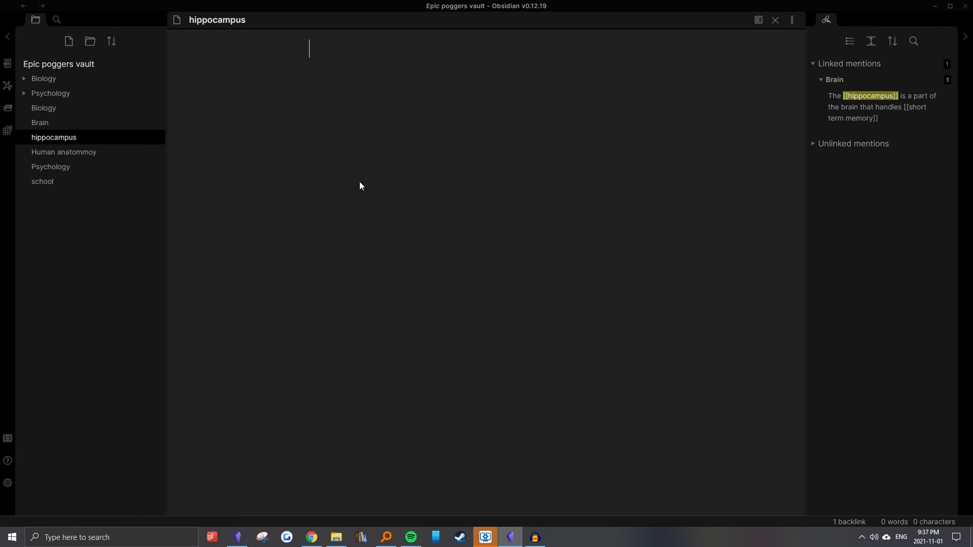
left_click_drag(241, 22, 274, 52)
key("ctrl+alt+Left")
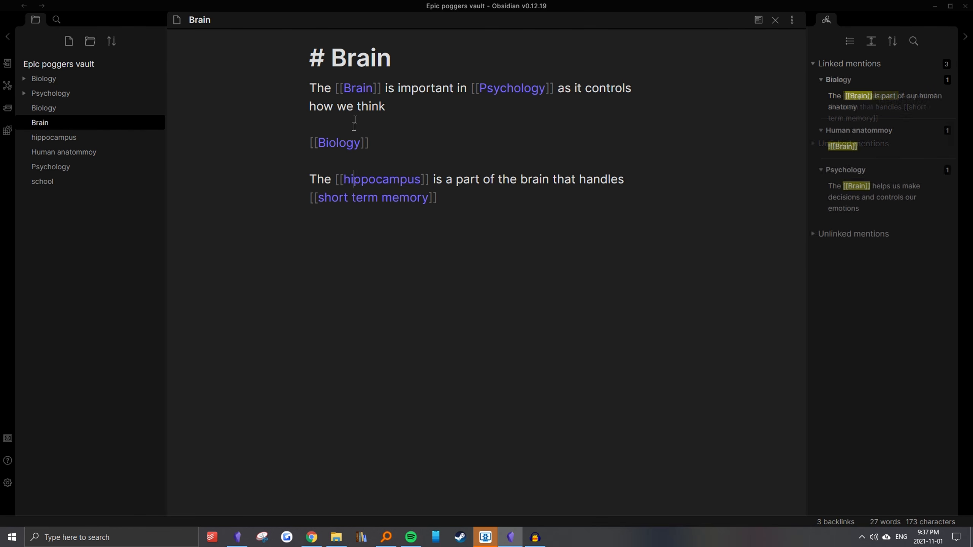
Create the linked short term memory note and write "Dementia is a temporal disease that impacts our short term memory" in it
left_click(465, 213)
left_click(410, 204, "ctrl")
type("Dementia is a")
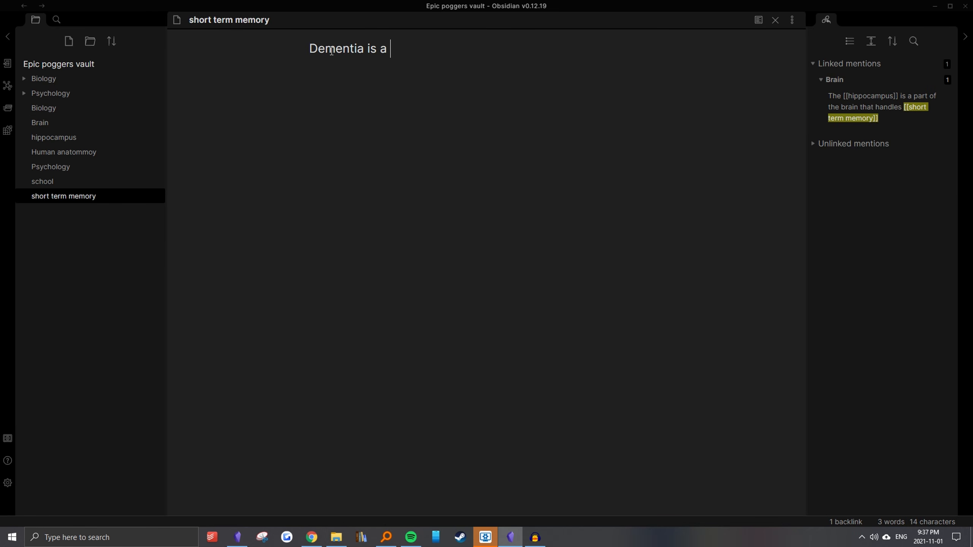
type(" tempo")
key("BackSpace")
key("BackSpace")
key("BackSpace")
type("emporal disease that impacts our")
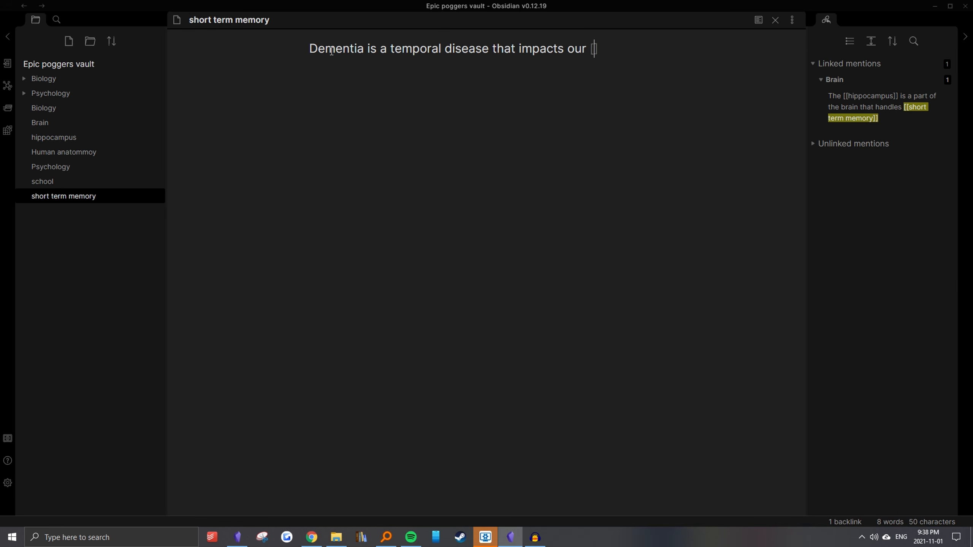
type("short term memory")
Turn the word Dementia into a [[Dementia]] link and follow it to create that note
left_click_drag(367, 51, 299, 58)
type("[[")
left_click(374, 54, "ctrl")
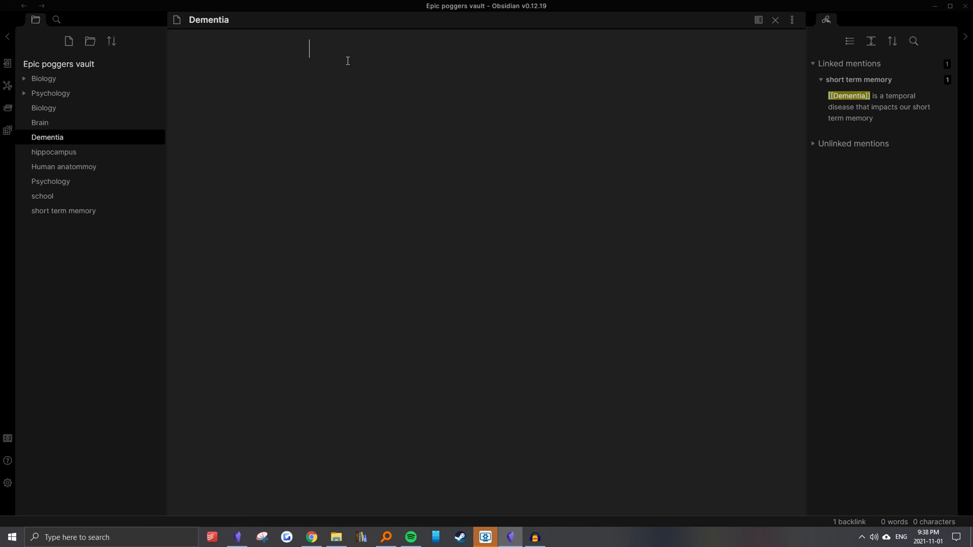
Write "Dementia is caused by damage in the [[hippocampus]]" in the Dementia note and follow the link to hippocampus
type("Dementia is")
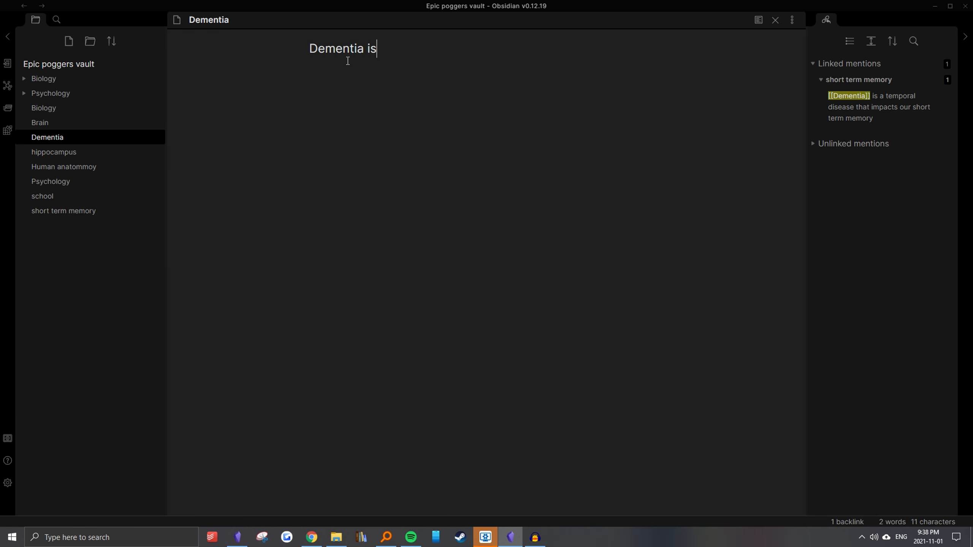
type(" caused by damage in the [[hip")
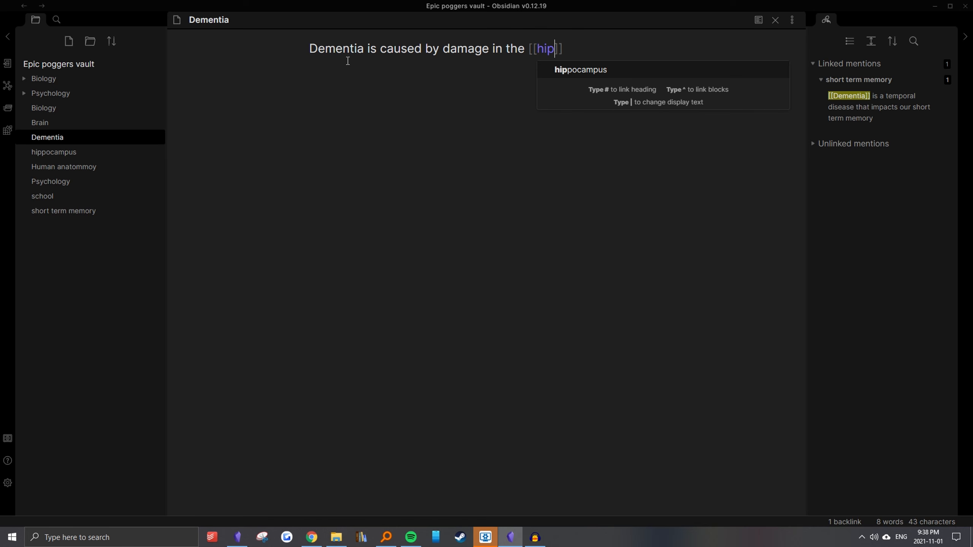
left_click(554, 72)
left_click(560, 58, "ctrl")
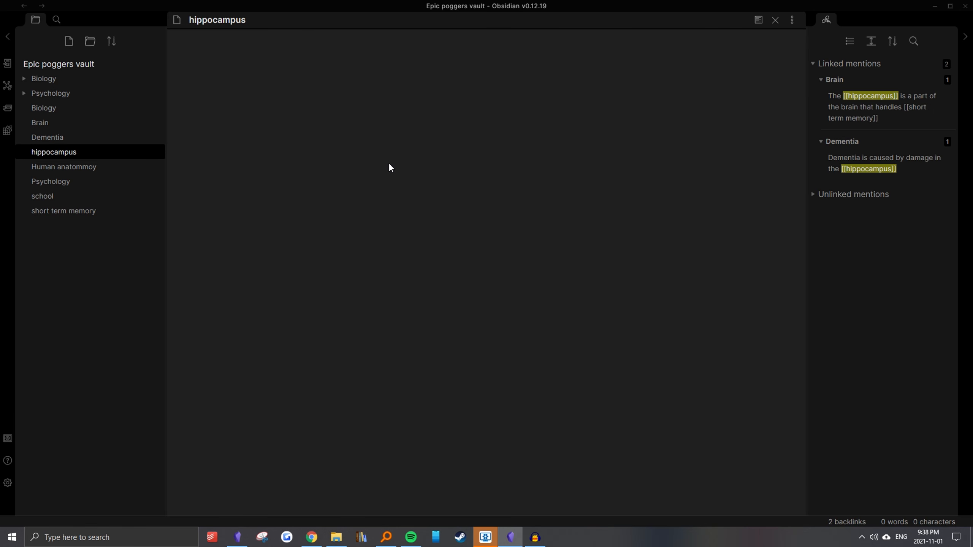
Find the graph commands with "graph" and open the vault's graph view
key("ctrl+p")
type("graph")
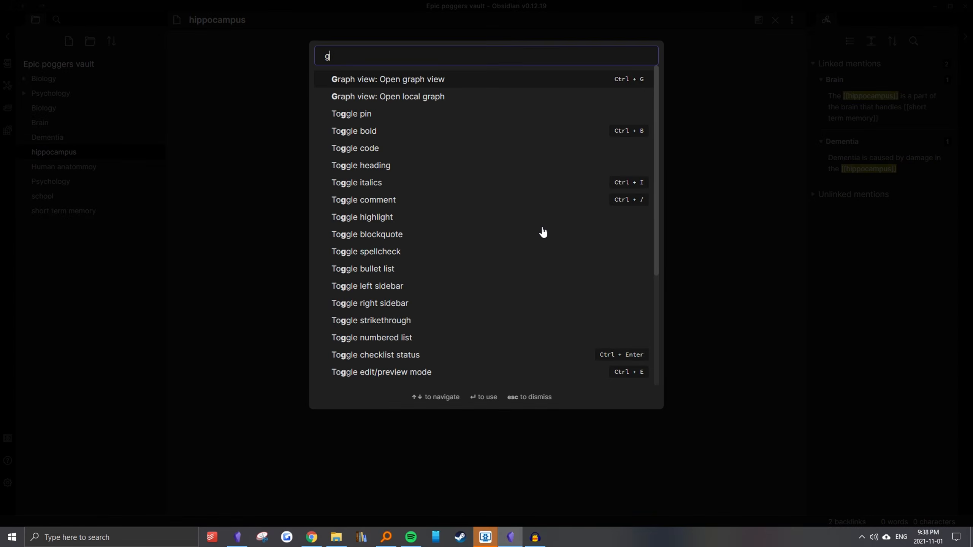
left_click(428, 87)
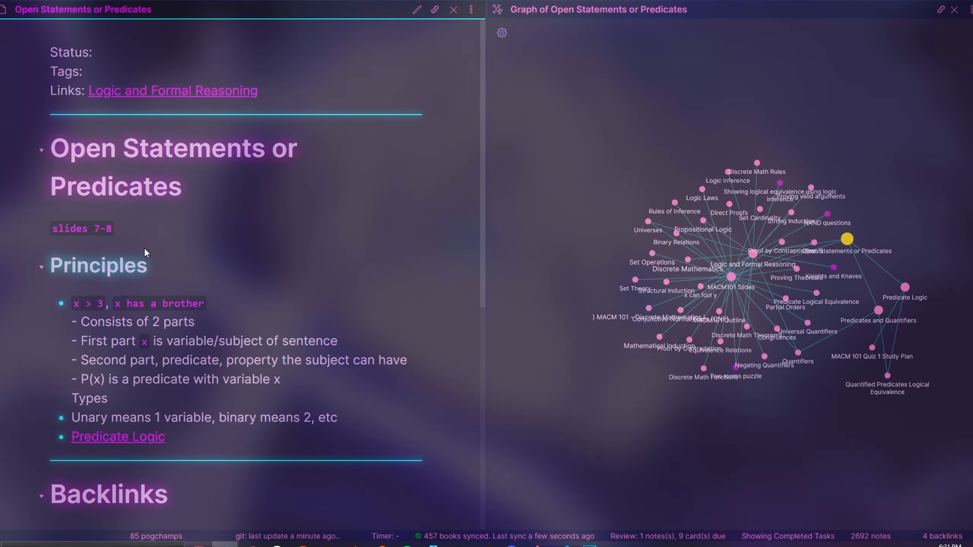
Open the MACM101 Slides note from the Backlinks section of Open Statements or Predicates
scroll(123, 276, "down", 1)
scroll(122, 274, "down", 5)
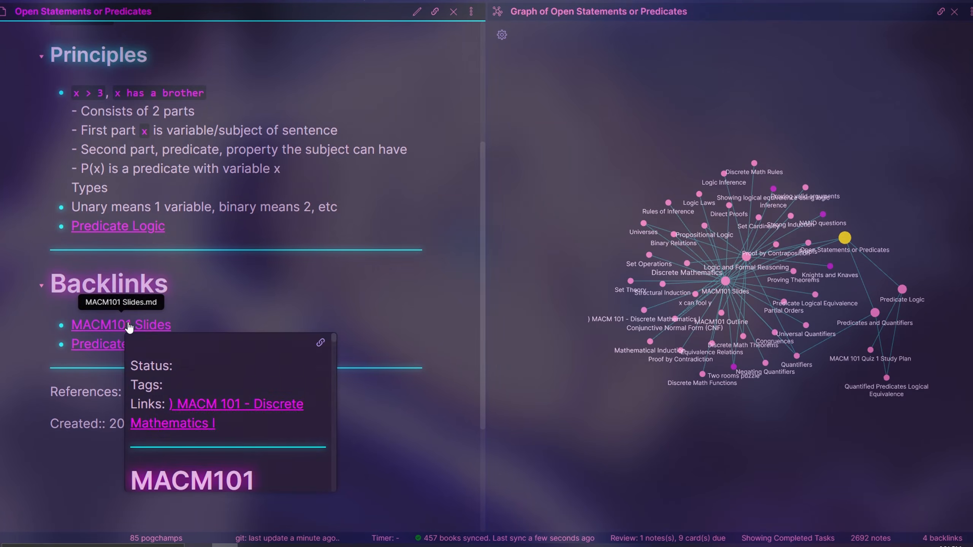
left_click(123, 322)
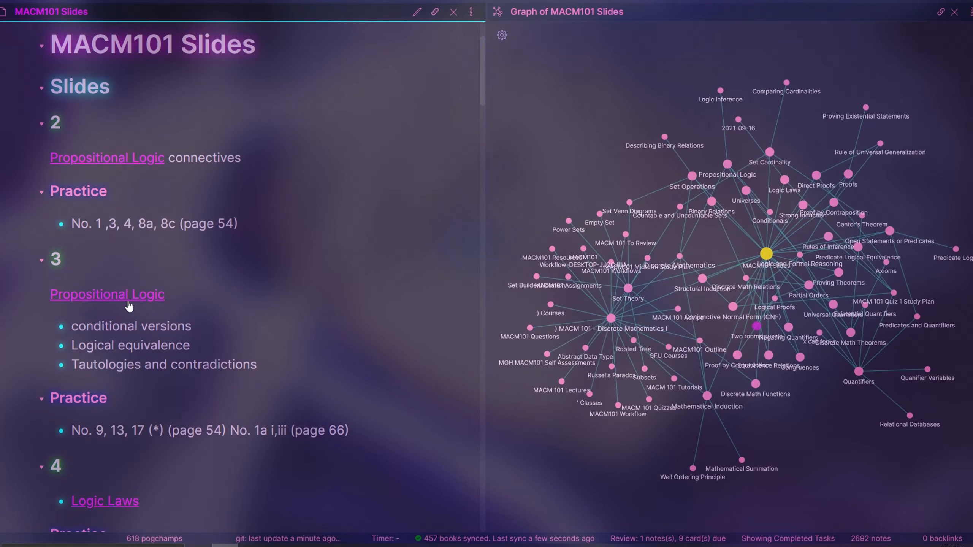
Open Logic Laws from the MACM101 Slides note and look through its laws
mouse_move(109, 325)
scroll(108, 340, "down", 4)
left_click(95, 394)
scroll(199, 328, "down", 12)
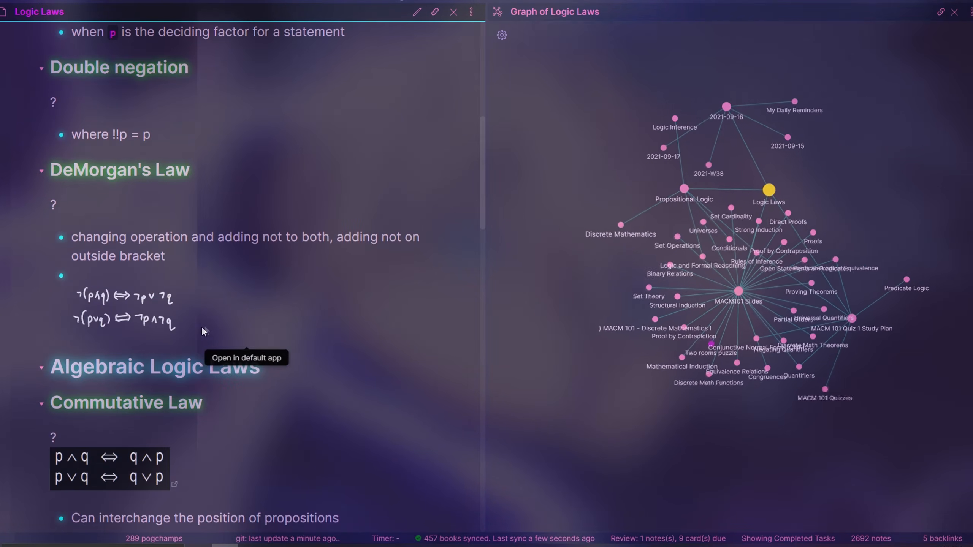
scroll(238, 303, "down", 7)
scroll(228, 293, "down", 15)
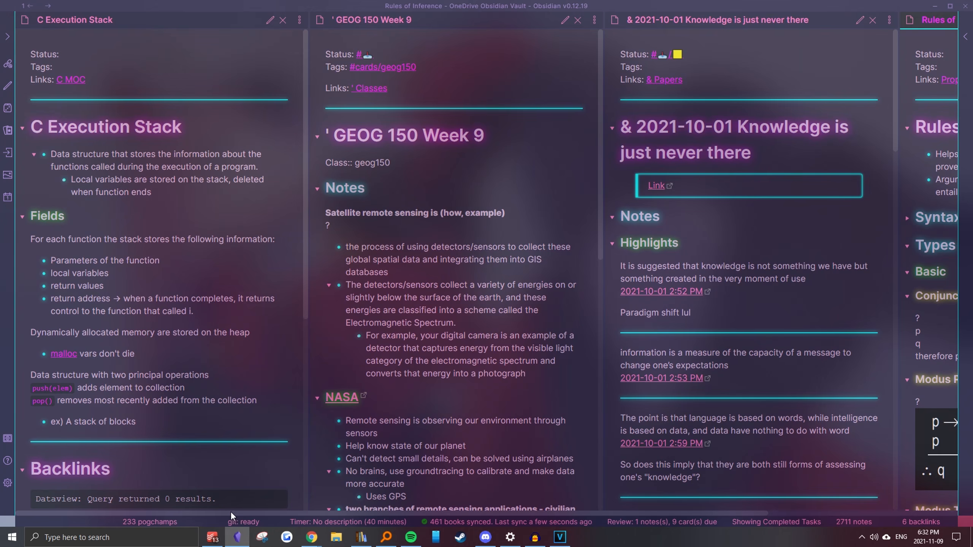
Look through the side-by-side notes on Knowledge is just never there and Rules of Inference
left_click_drag(231, 512, 436, 534)
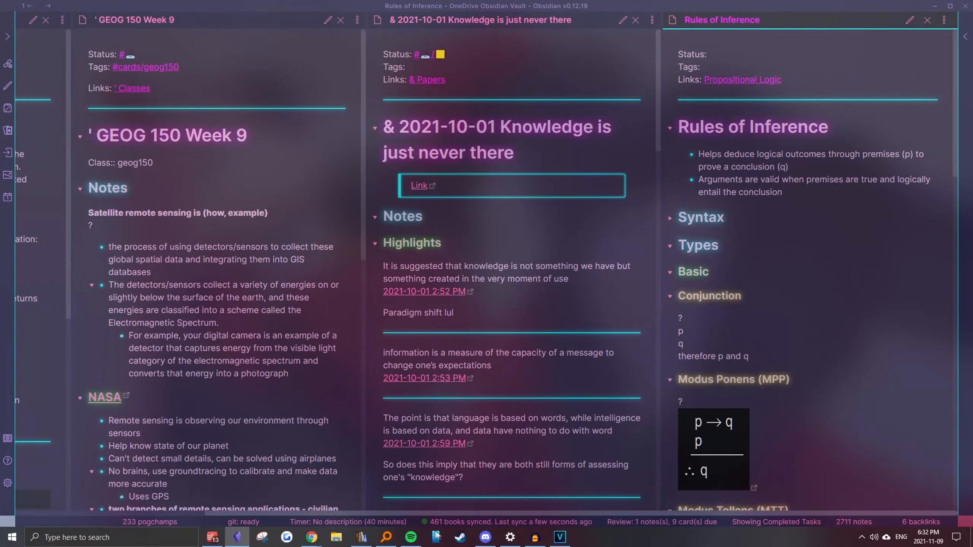
scroll(778, 345, "down", 6)
scroll(554, 333, "down", 10)
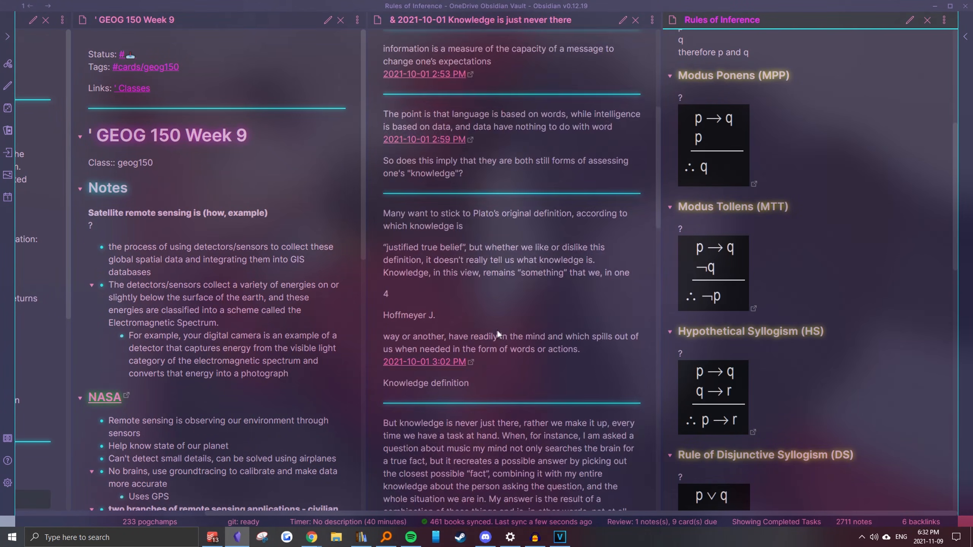
scroll(295, 321, "down", 10)
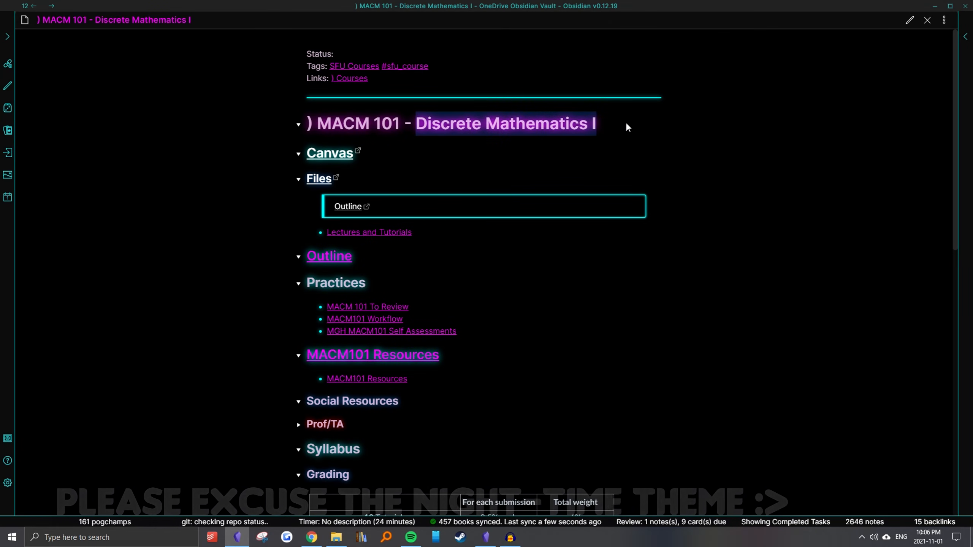
Look over the sections of the MACM 101 - Discrete Mathematics I note, from its files to the grading table
scroll(297, 148, "down", 2)
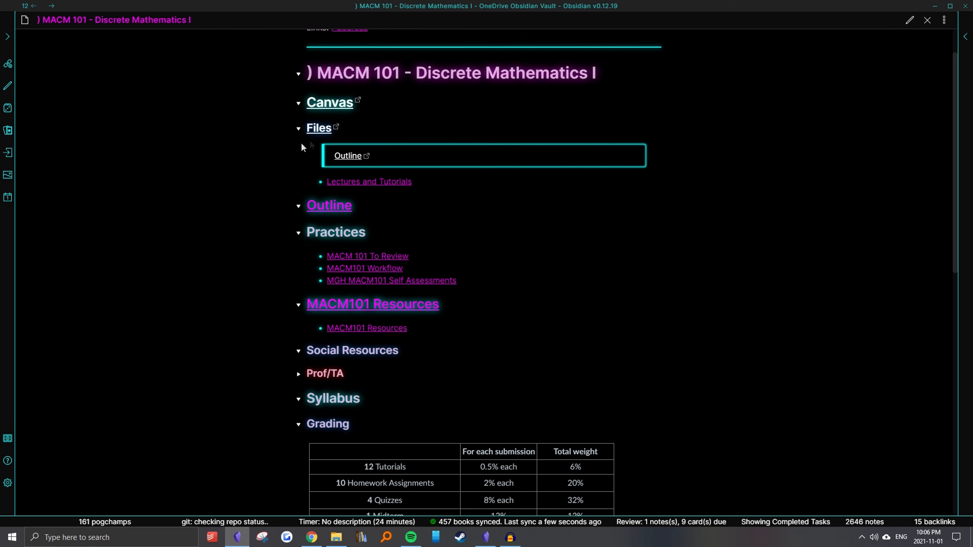
scroll(271, 220, "down", 10)
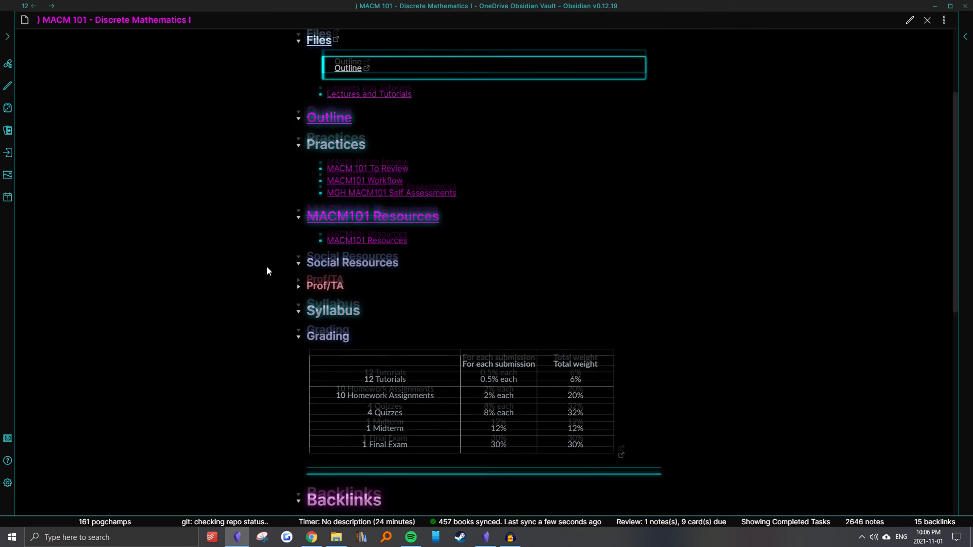
scroll(266, 264, "up", 10)
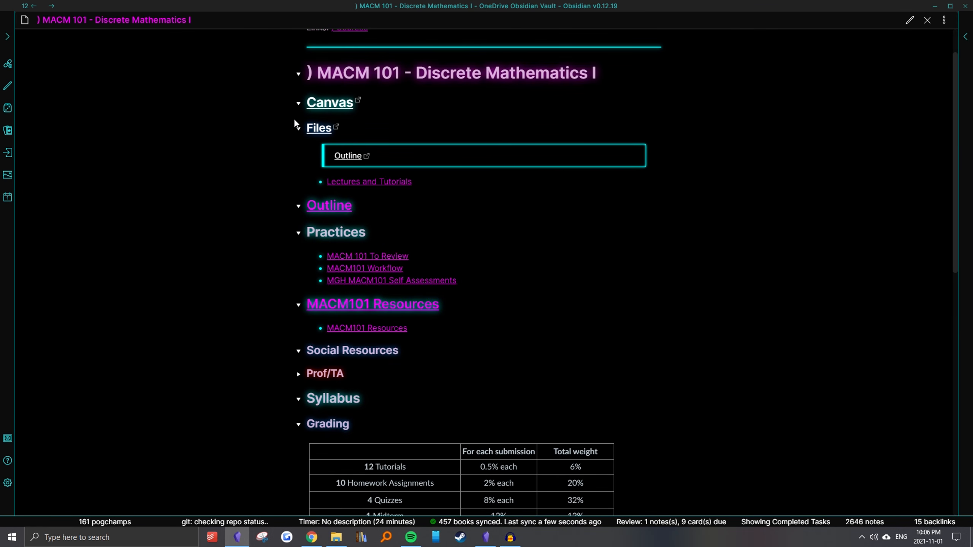
scroll(301, 215, "up", 2)
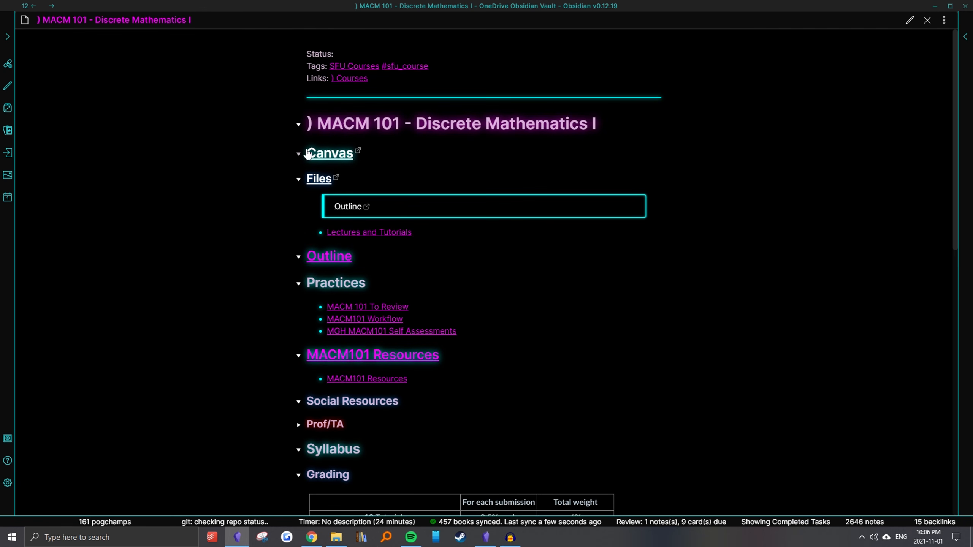
Open the MACM101 Outline from the course note and go on to Logic and Formal Reasoning to view its topics
left_click(328, 256)
mouse_move(369, 155)
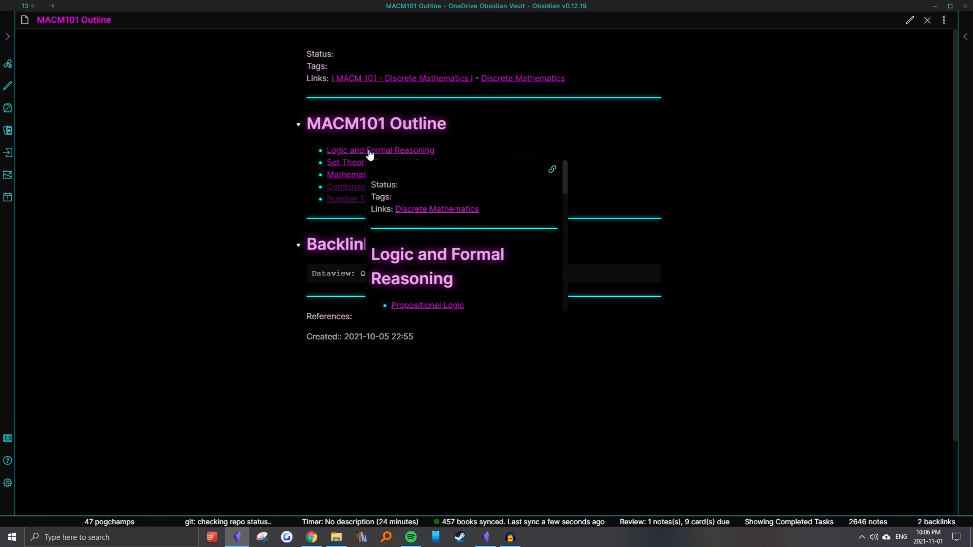
left_click(345, 150)
scroll(265, 170, "down", 3)
scroll(337, 170, "up", 1)
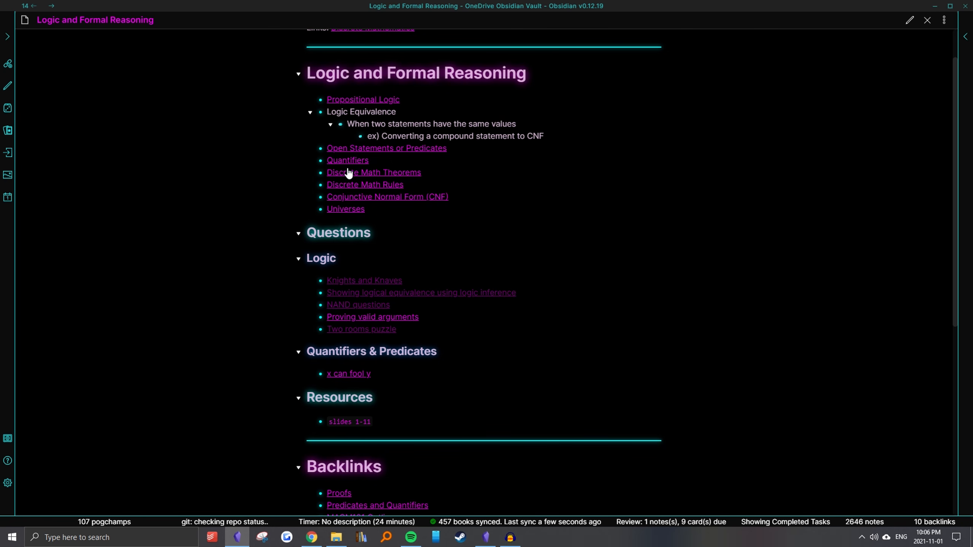
Follow the links from Propositional Logic through Conditionals to the If Conditional note
mouse_move(350, 163)
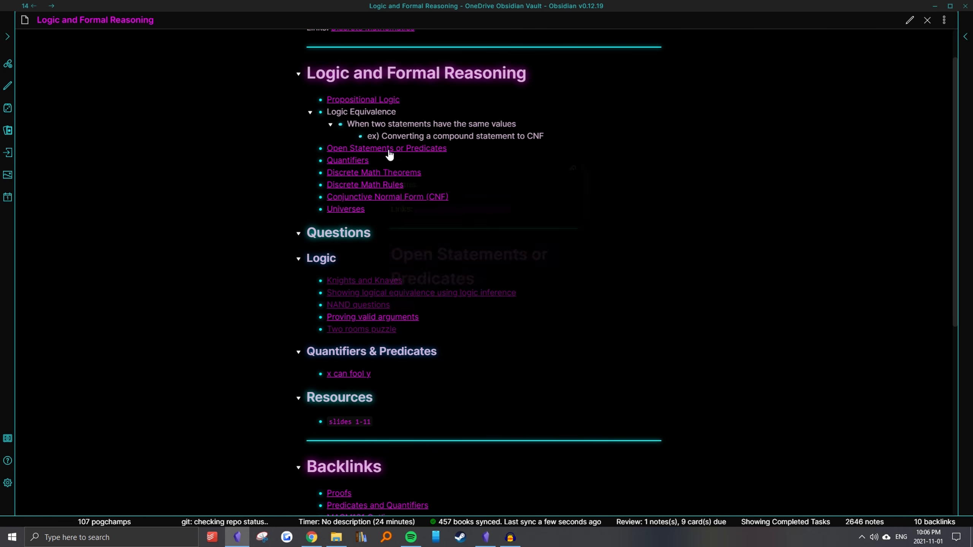
left_click(368, 100)
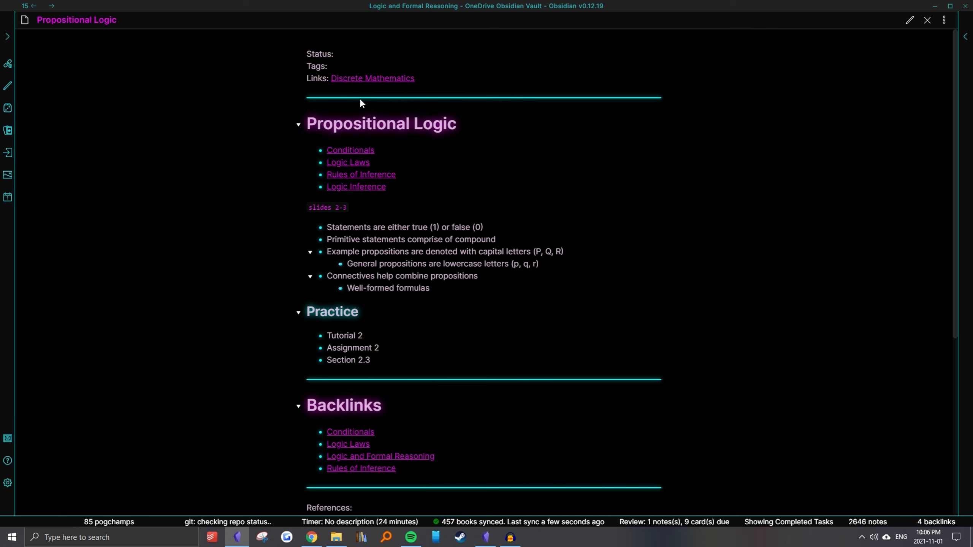
left_click(354, 154)
scroll(354, 155, "down", 1)
left_click(345, 152)
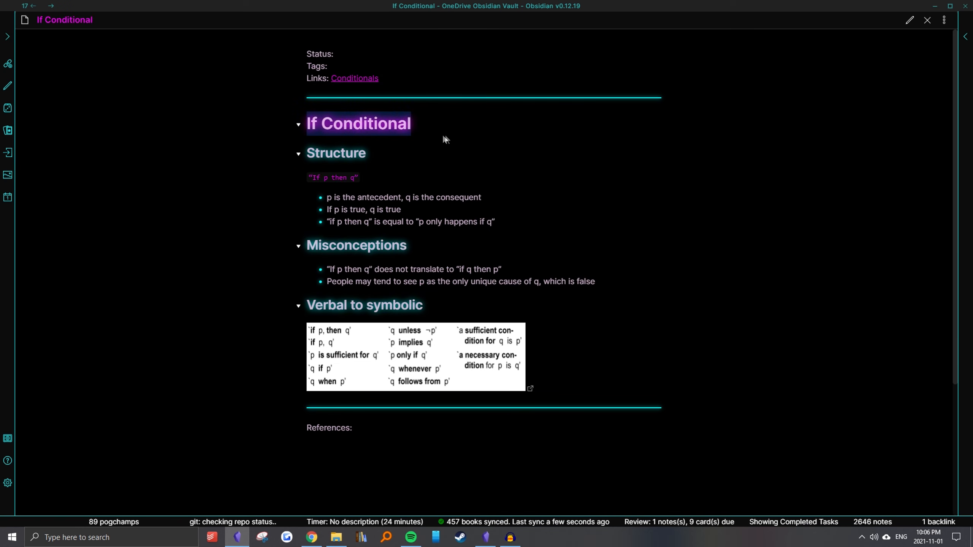
Go back through the visited notes to Logic and Formal Reasoning
key("ctrl+alt+Left")
key("ctrl+alt+Left")
key("ctrl+alt+Left")
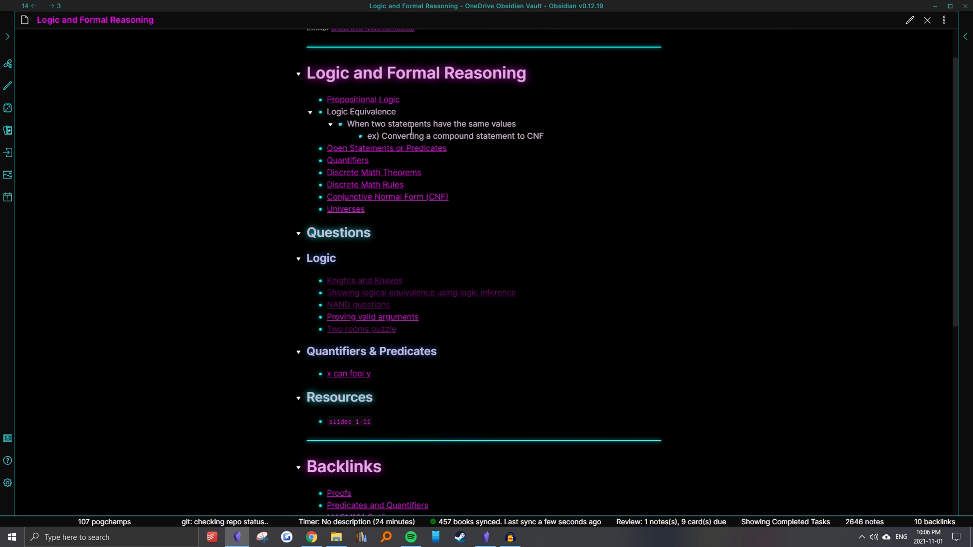
Jump directly to the If Conditional note with the quick switcher and return to Logic and Formal Reasoning
key("ctrl+o")
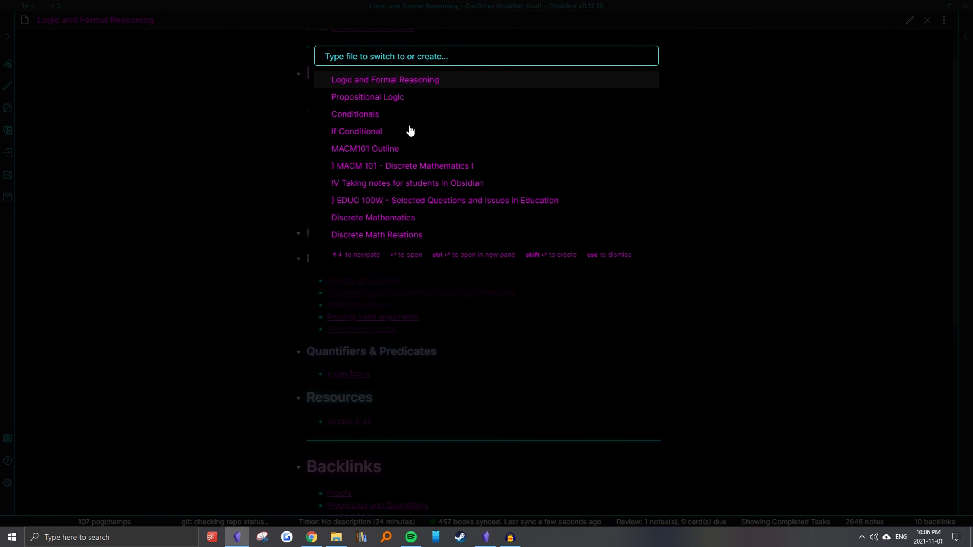
left_click(348, 137)
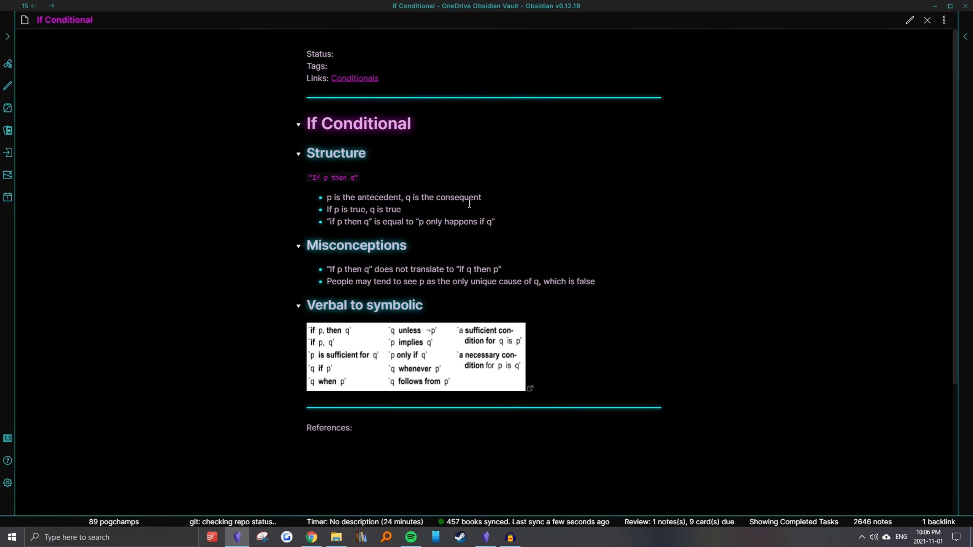
key("ctrl+alt+Left")
Find the Quantifiers note with "quanti" in the quick switcher, open it and look through its content
key("ctrl+o")
type("q")
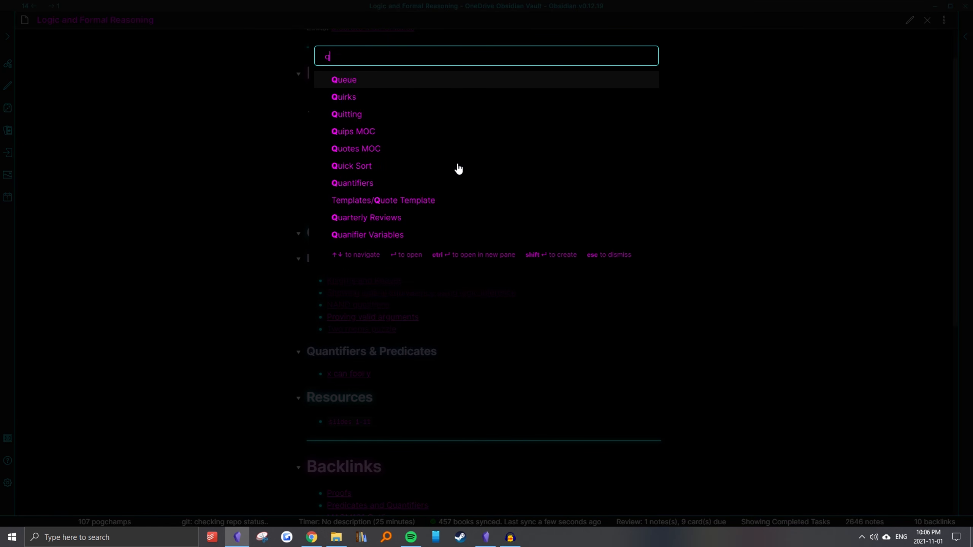
type("uantif")
left_click(373, 82)
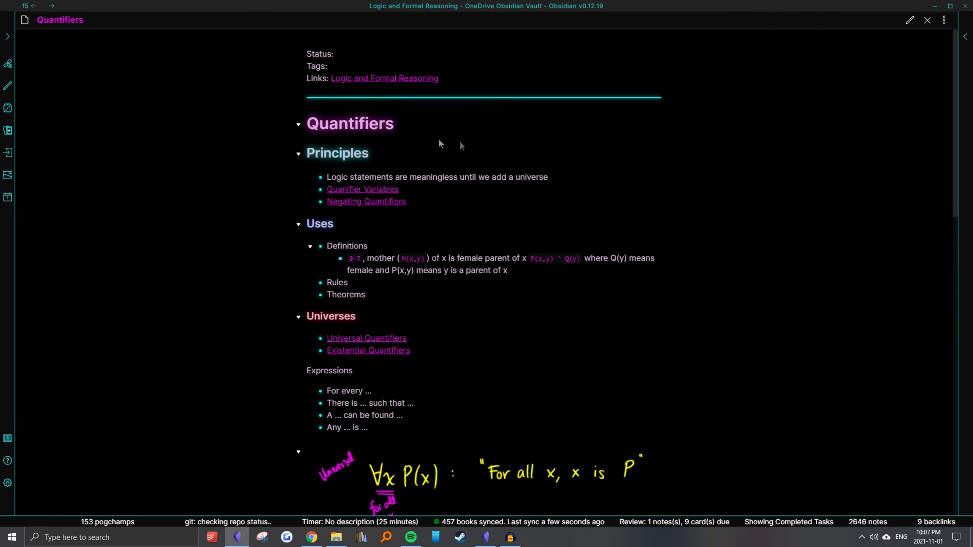
scroll(445, 231, "down", 15)
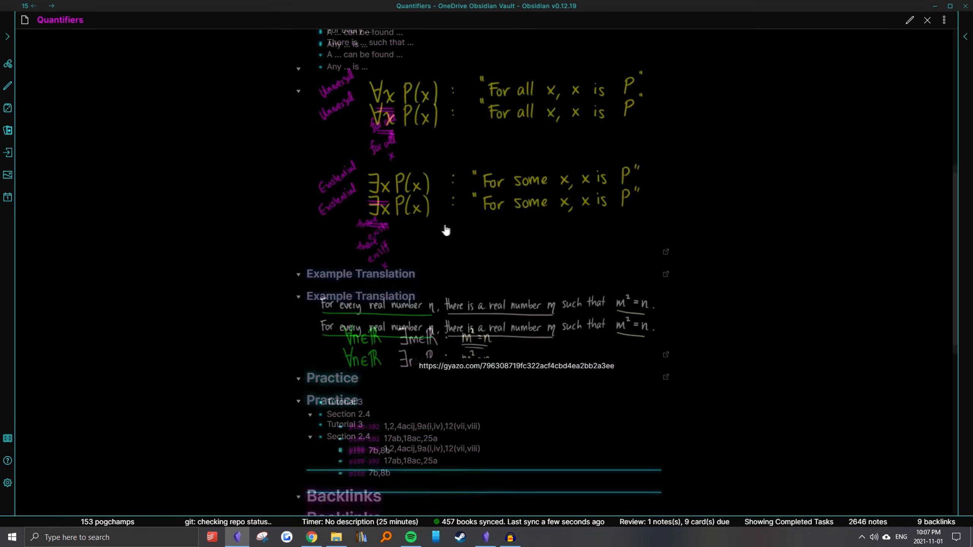
scroll(454, 235, "up", 15)
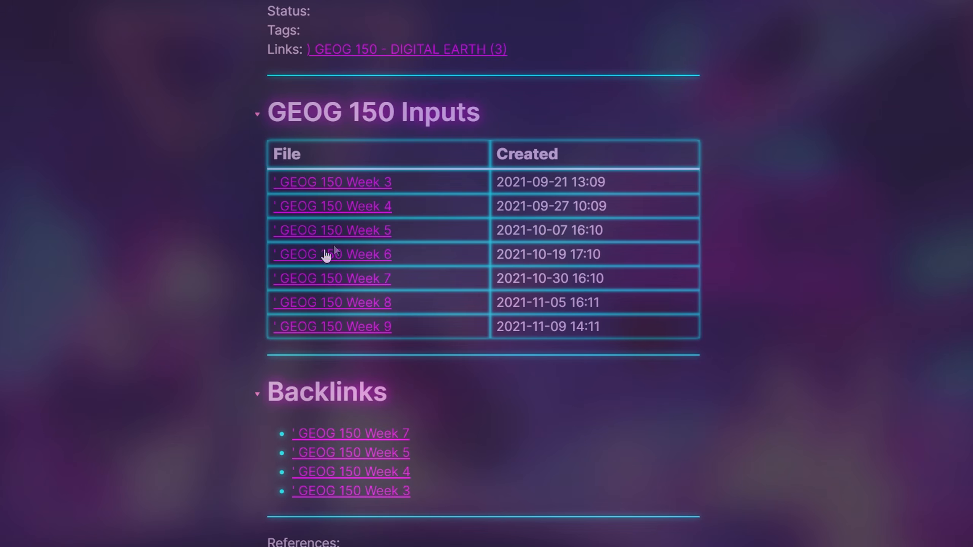
Look through the GPS section of the GEOG 150 Week 6 class note
left_click(327, 252)
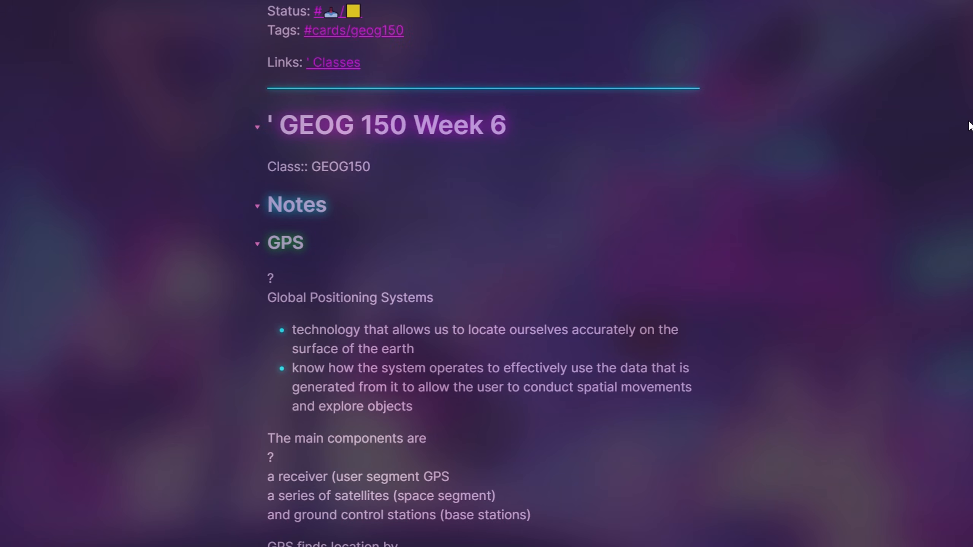
scroll(475, 274, "down", 6)
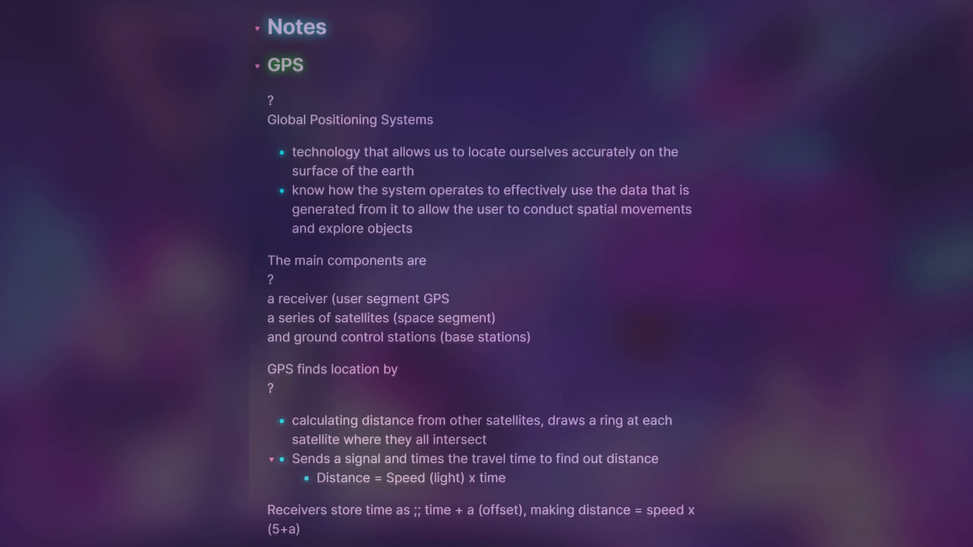
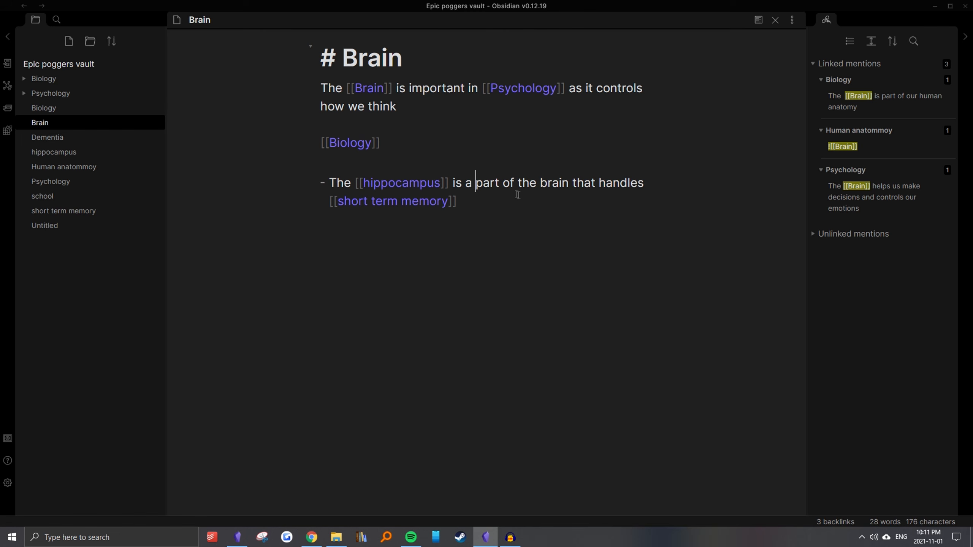
Split the hippocampus bullet after "is a" into an indented sub-bullet and fold it under its parent
key("Right")
left_click_drag(330, 187, 483, 187)
key("Right")
key("Return")
key("Tab")
left_click_drag(371, 207, 367, 209)
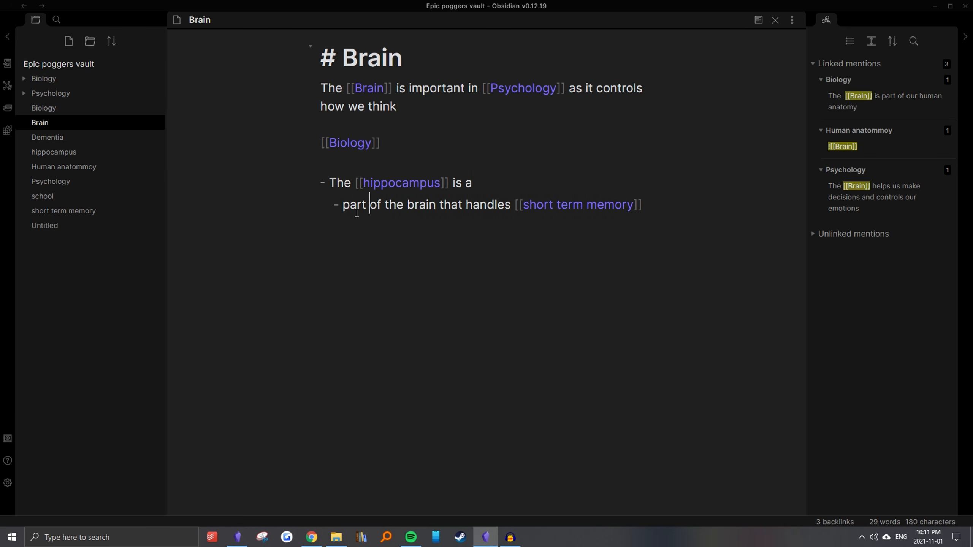
left_click(310, 180)
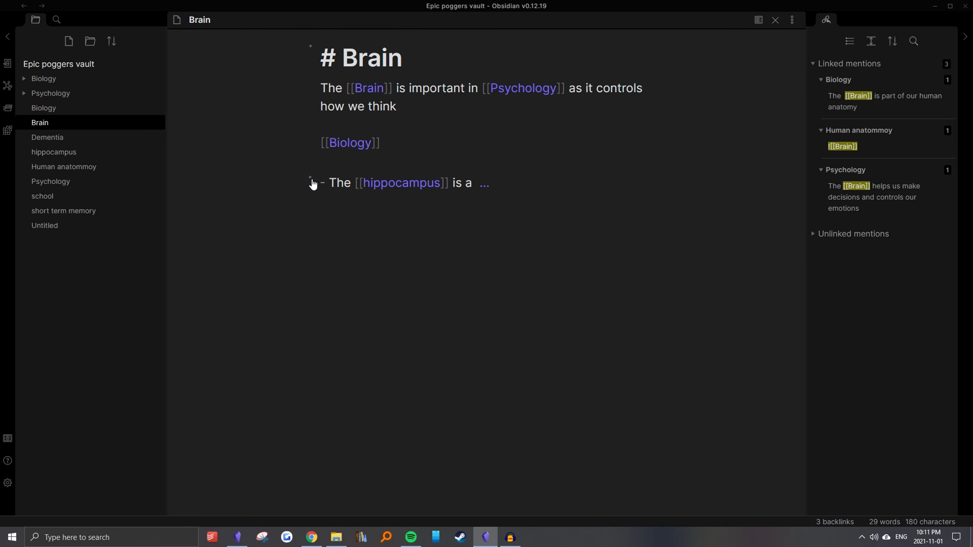
Look up the available folding commands by searching the command palette for "fold", then dismiss it
key("ctrl+p")
type("fold")
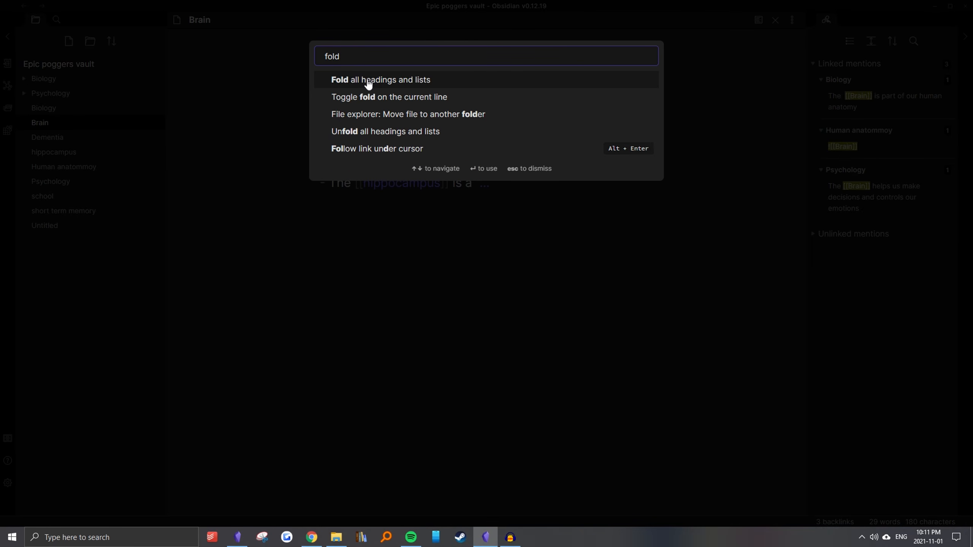
key("Escape")
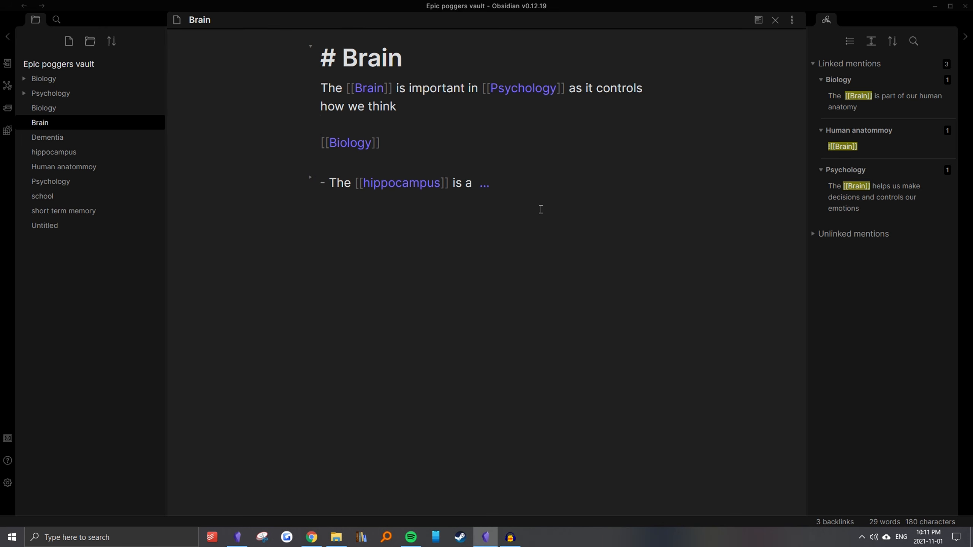
Unfold the hippocampus bullet to check its hidden sub-bullet as the answer, and fold it again
left_click_drag(326, 183, 497, 191)
left_click_drag(326, 183, 479, 187)
left_click_drag(326, 183, 473, 186)
left_click(312, 181)
left_click_drag(350, 205, 688, 214)
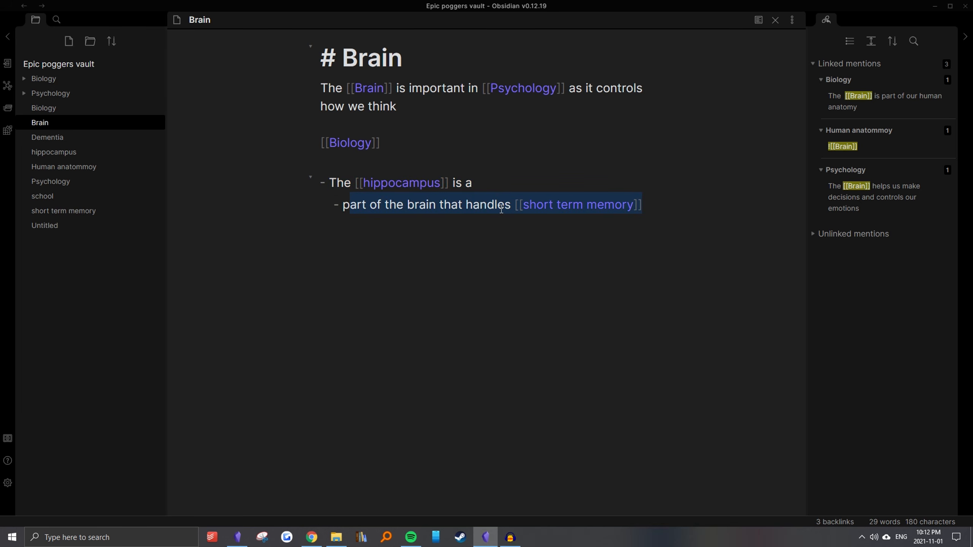
left_click(310, 177)
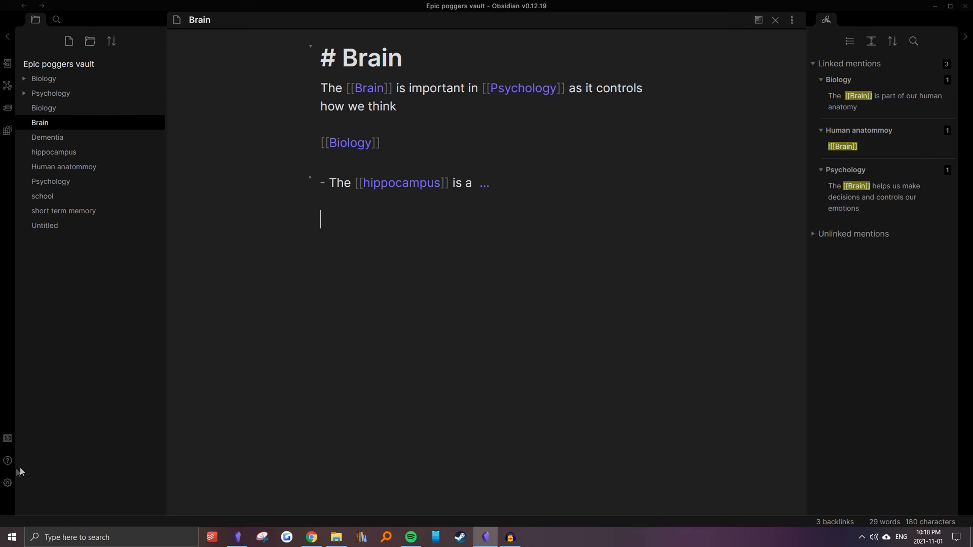
Turn off Safe Mode in the community plugins settings so that third-party plugins are allowed
left_click(7, 483)
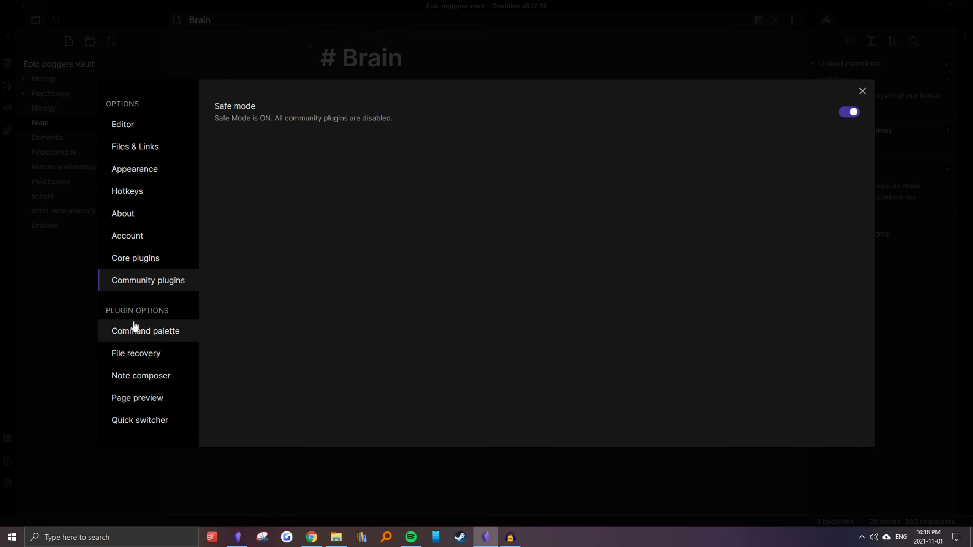
left_click(849, 112)
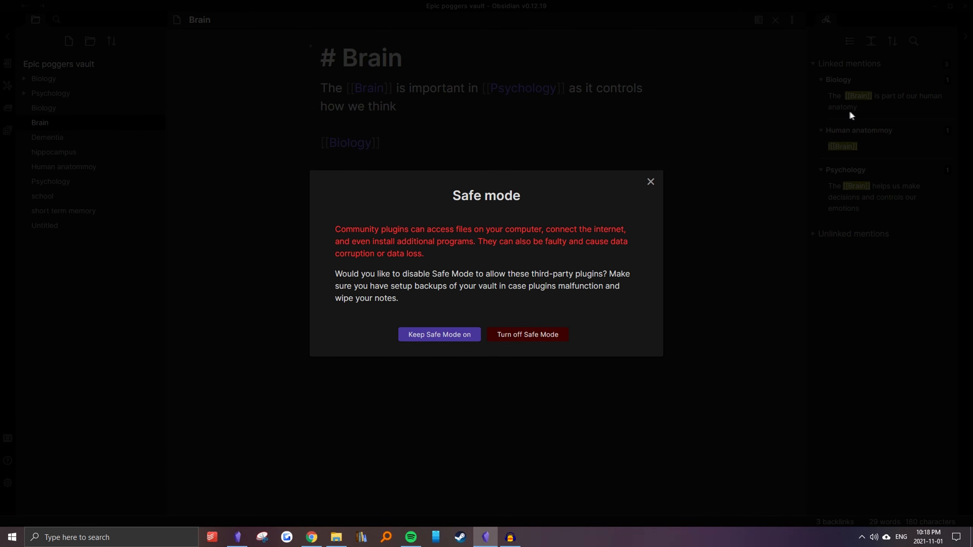
left_click(500, 335)
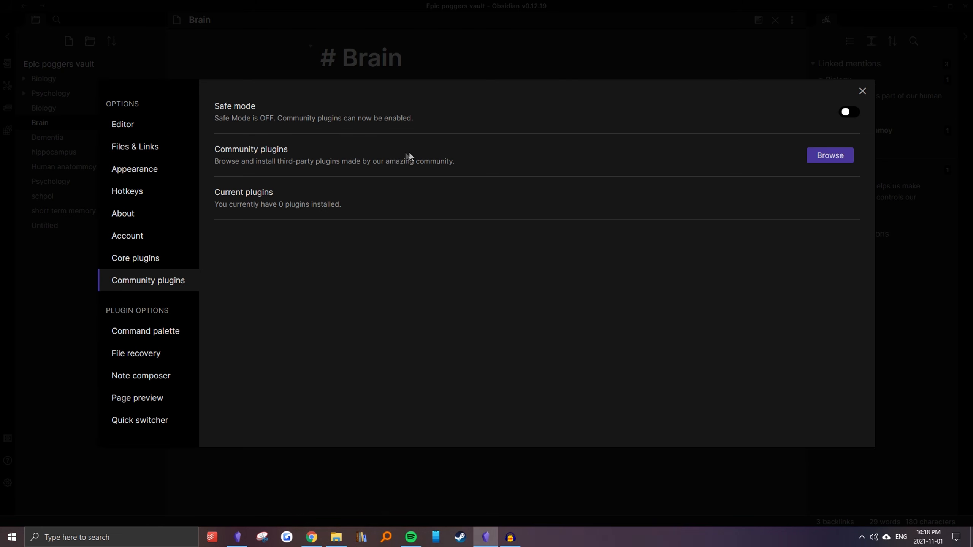
Find the Spaced Repetition plugin among the community plugins with the search "space" and install it
left_click(842, 161)
type("space")
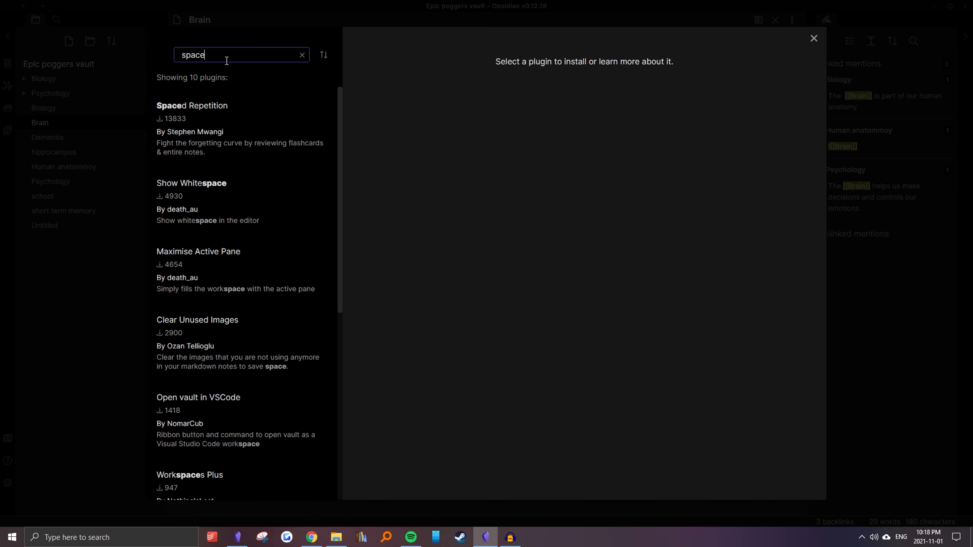
left_click(303, 123)
left_click(370, 151)
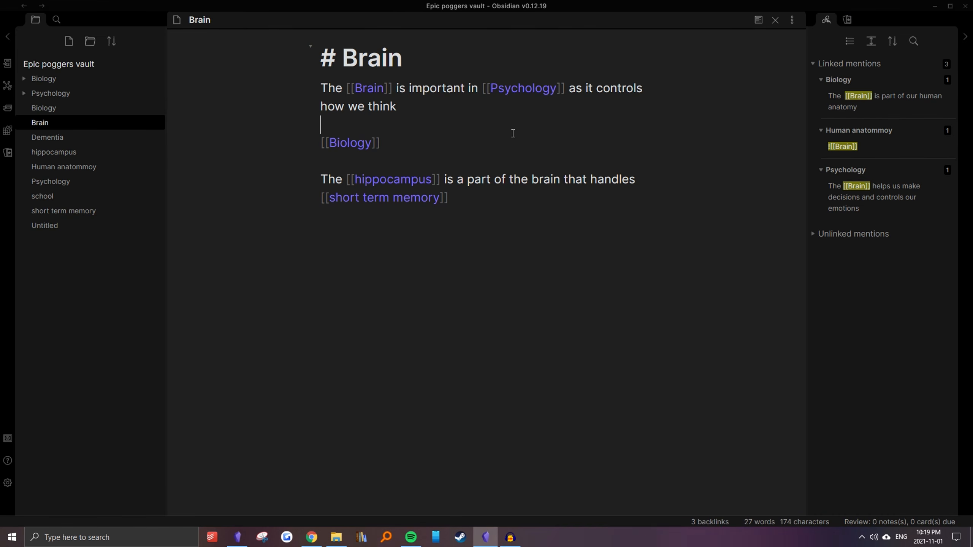
Add a #flashcards tag on a new line above the Brain heading
left_click(333, 62)
left_click(430, 132)
left_click_drag(413, 144, 324, 57)
left_click(326, 62)
key("Return")
type("#fl")
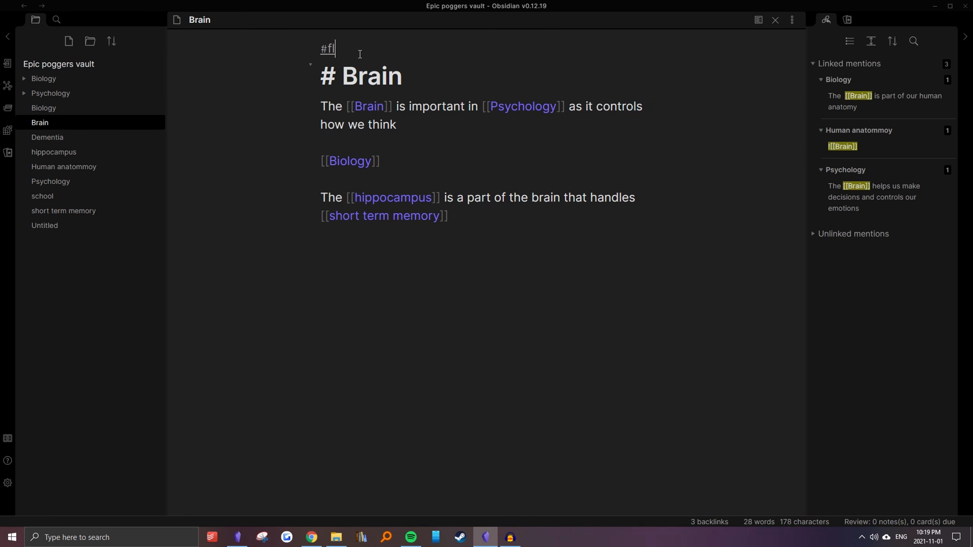
type("ashcards")
left_click_drag(422, 49, 322, 55)
Turn the hippocampus sentence into a single-line flashcard by inserting the "::" separator after "is a"
left_click(407, 64)
left_click(406, 53)
left_click(410, 90)
left_click(412, 107)
left_click(428, 166)
left_click(433, 184)
left_click(456, 198)
left_click(466, 202)
type("::")
left_click_drag(466, 203, 321, 199)
left_click(494, 215)
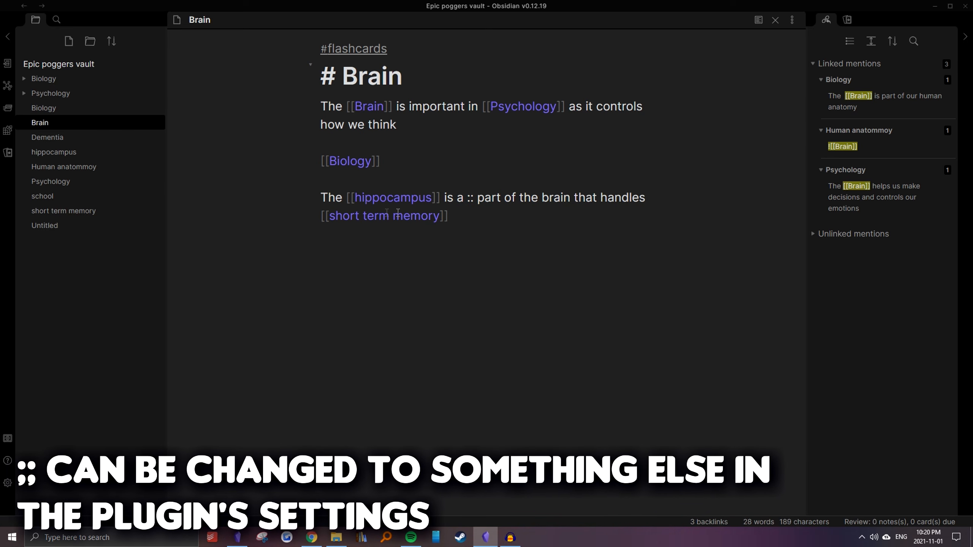
left_click_drag(321, 200, 521, 228)
left_click(497, 204)
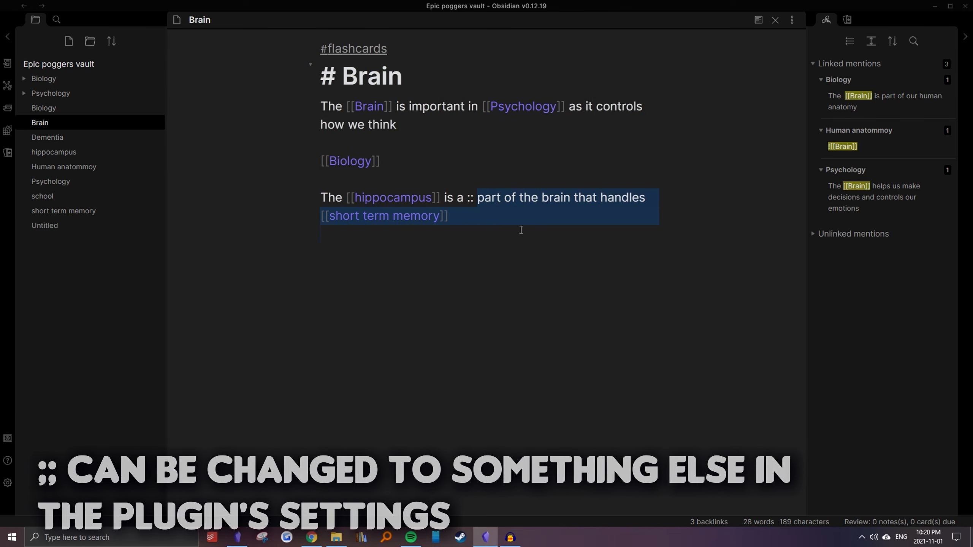
Open the flashcards deck for review, reveal the hippocampus card's answer and close the review
left_click(8, 154)
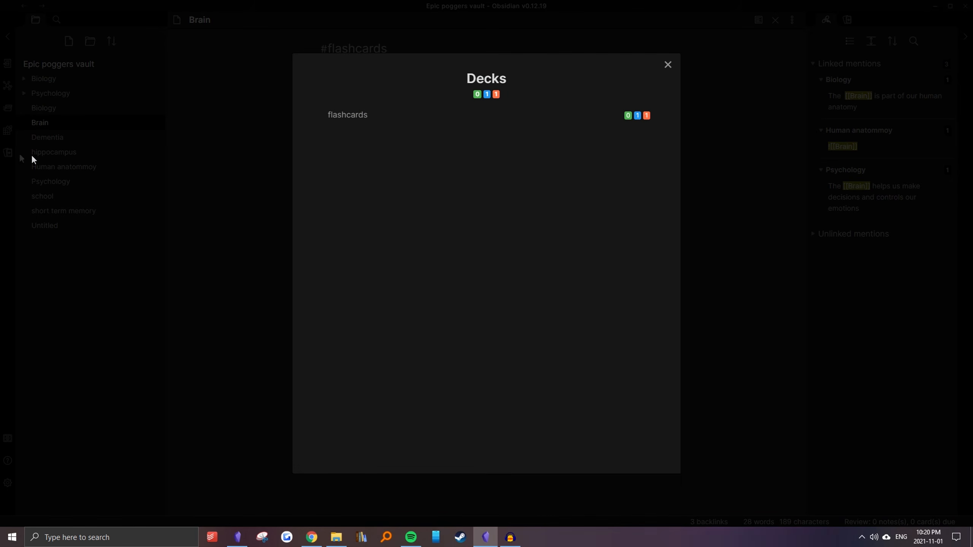
left_click(565, 115)
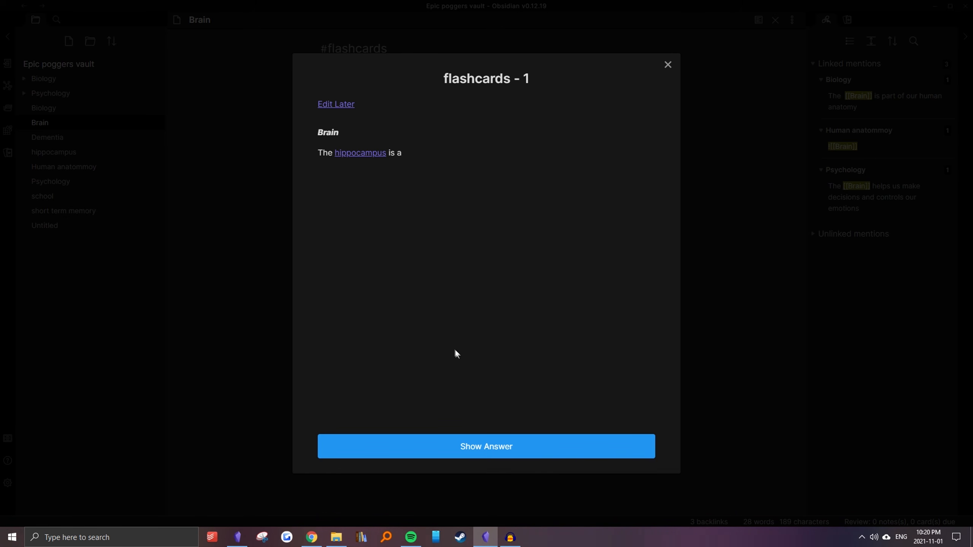
left_click(449, 451)
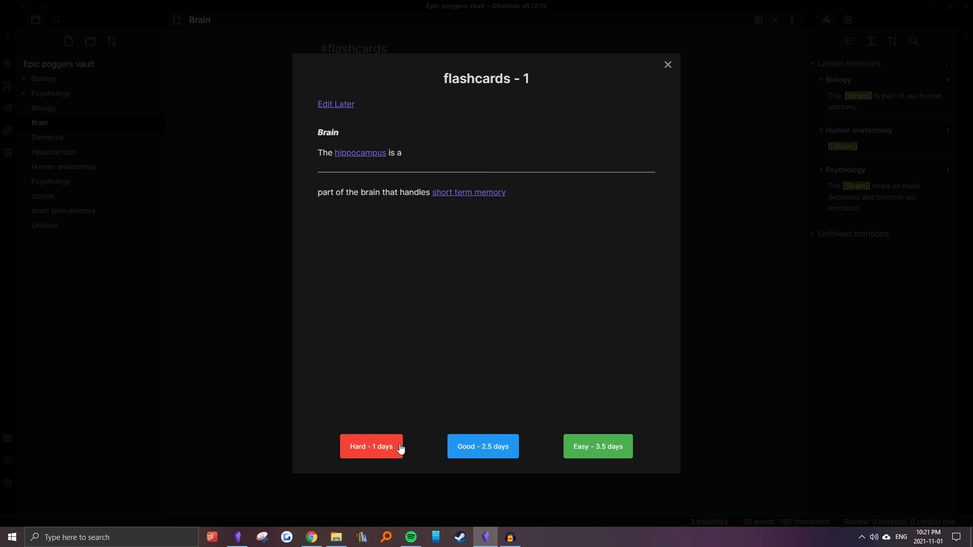
left_click(472, 448)
left_click(668, 66)
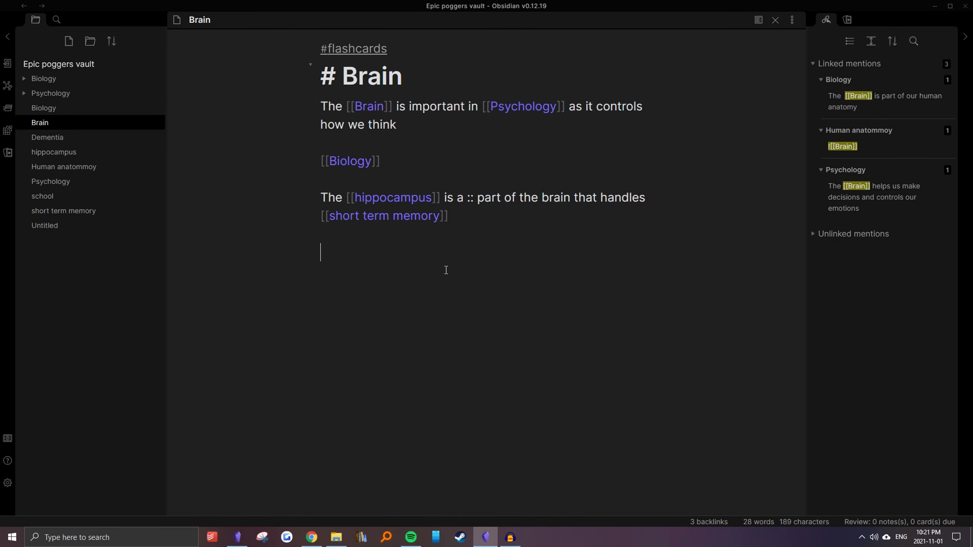
Write a multi-line flashcard below the hippocampus sentence: "Flashcards", a "?" line, and answer lines asldkjasd, asdlkajsd and oiqowieujqwe
type("Flashcards")
key("Return")
type("?")
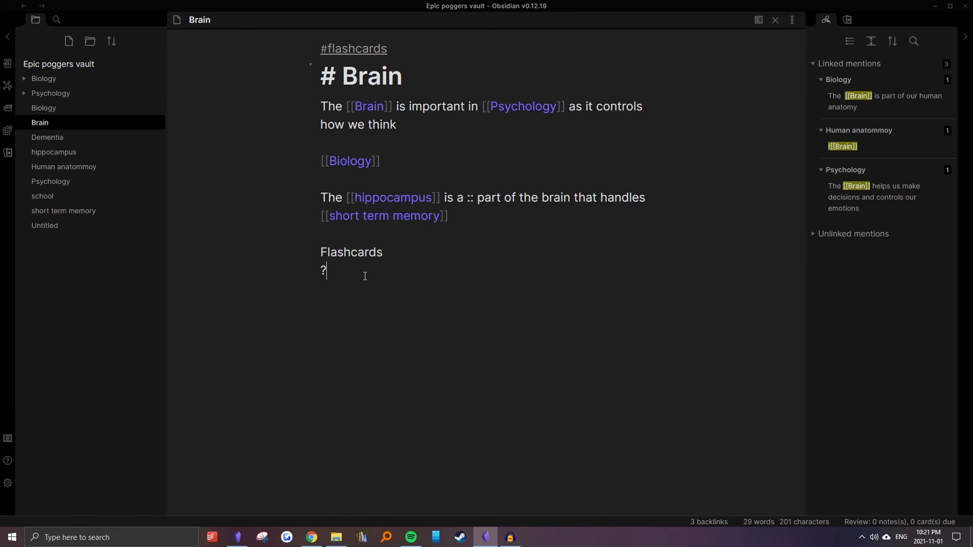
key("Return")
type("asldkjasd")
key("Return")
type("asdlkajsd")
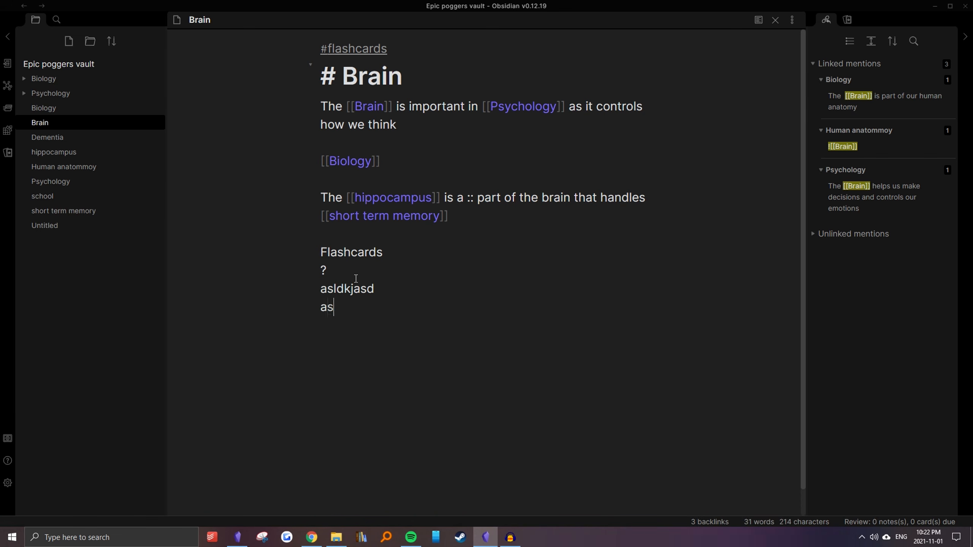
key("Return")
type("oiqowieujqwe")
Leave a blank line after the multi-line card and add the lines qlwkejqo and eiiq outside it
key("Return")
key("Return")
type("qlwkejqo")
key("Return")
type("eiiq")
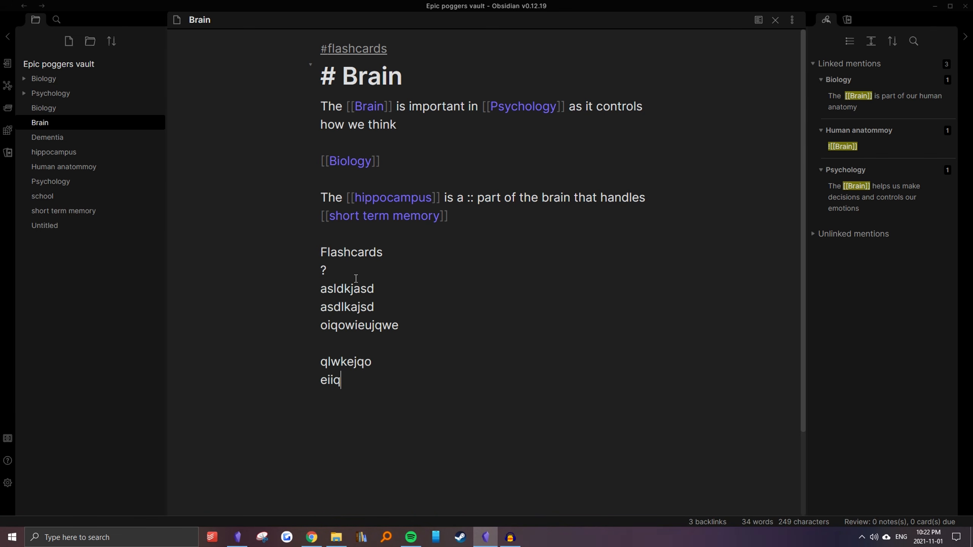
Check where the multi-line card ends and turn its "Flashcards" line into a level-3 heading
left_click(355, 325)
left_click(332, 356)
left_click(326, 346)
left_click_drag(401, 328, 286, 319)
left_click_drag(361, 382, 285, 379)
left_click(328, 379)
left_click(323, 254)
type("###")
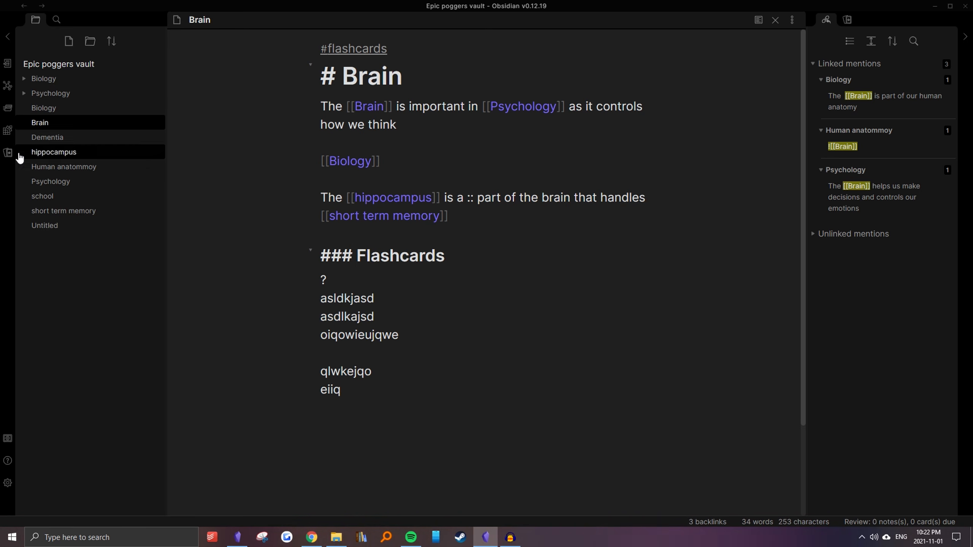
Review the flashcards deck through to the answer of the multi-line Flashcards card
left_click(7, 153)
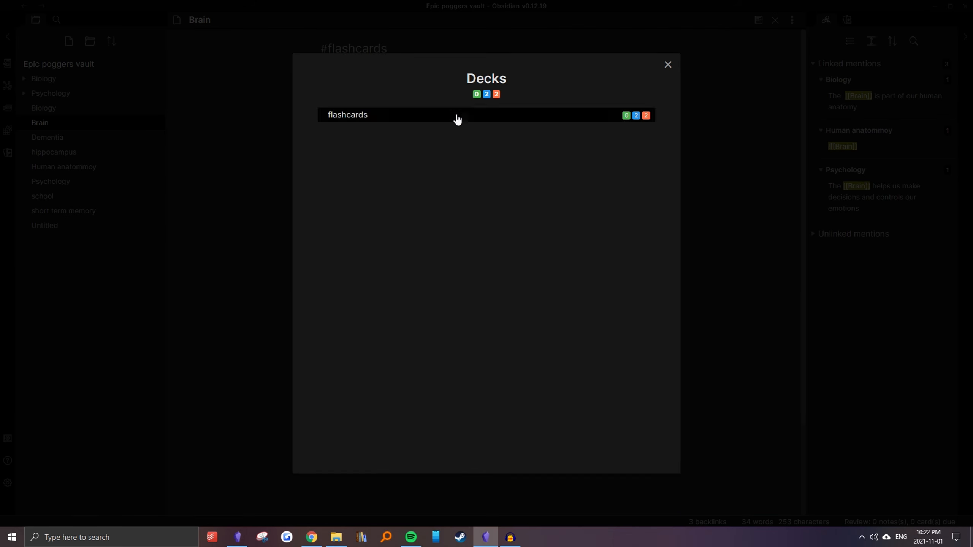
left_click(548, 115)
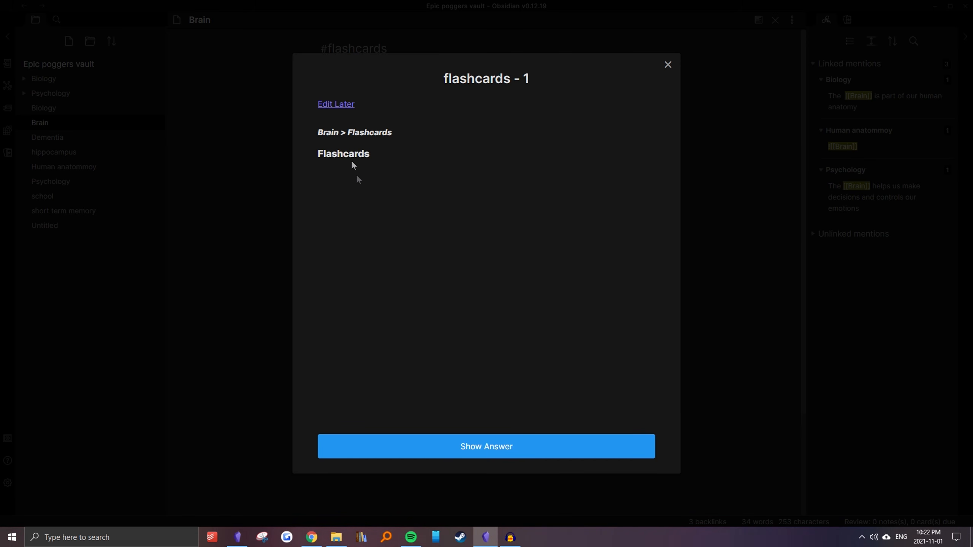
left_click(480, 447)
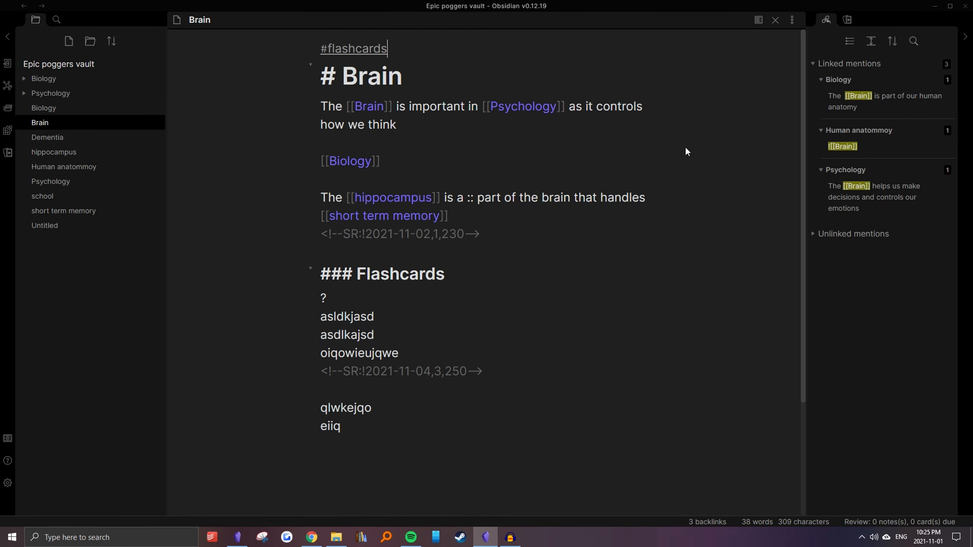
Add a #review tag below #flashcards and open a note for review with the Spaced Repetition command
key("Return")
type("#review")
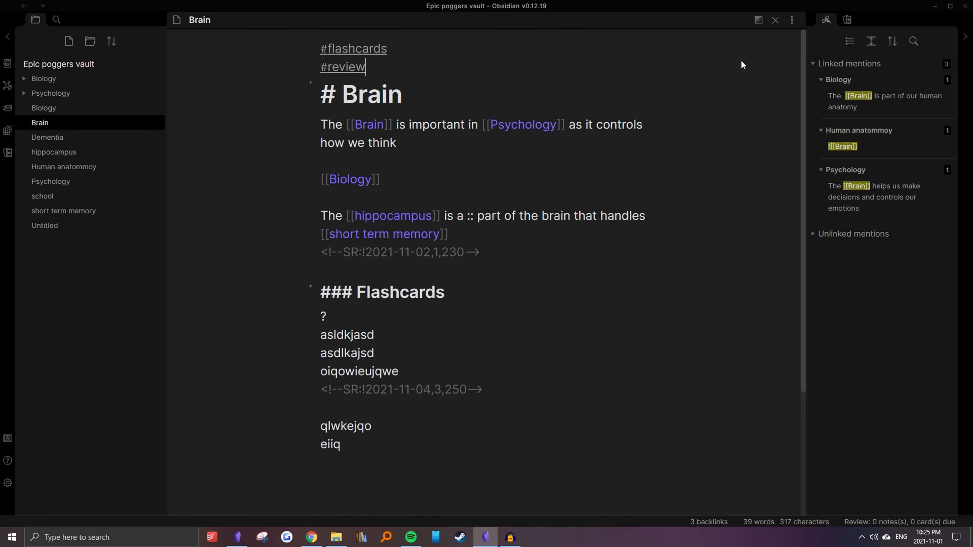
key("ctrl+p")
type("spaced")
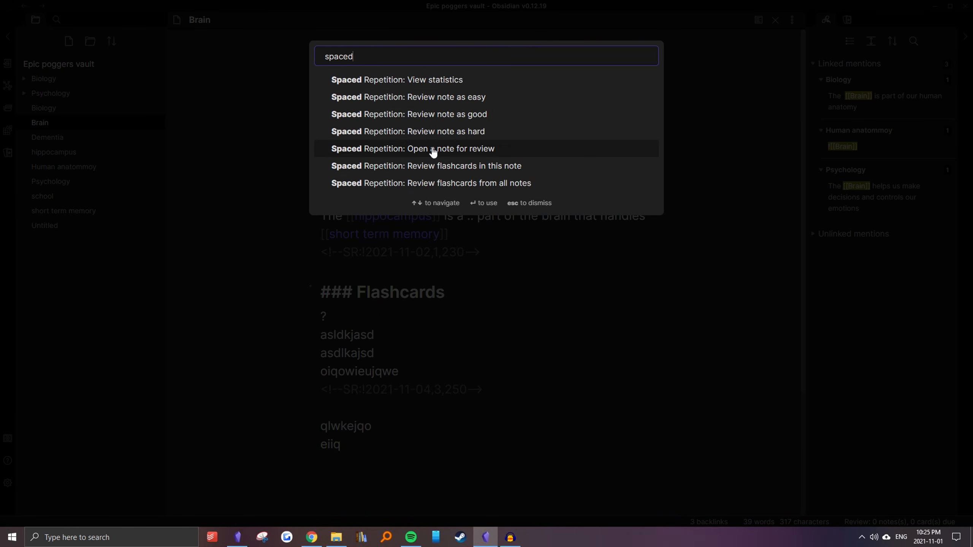
left_click(417, 150)
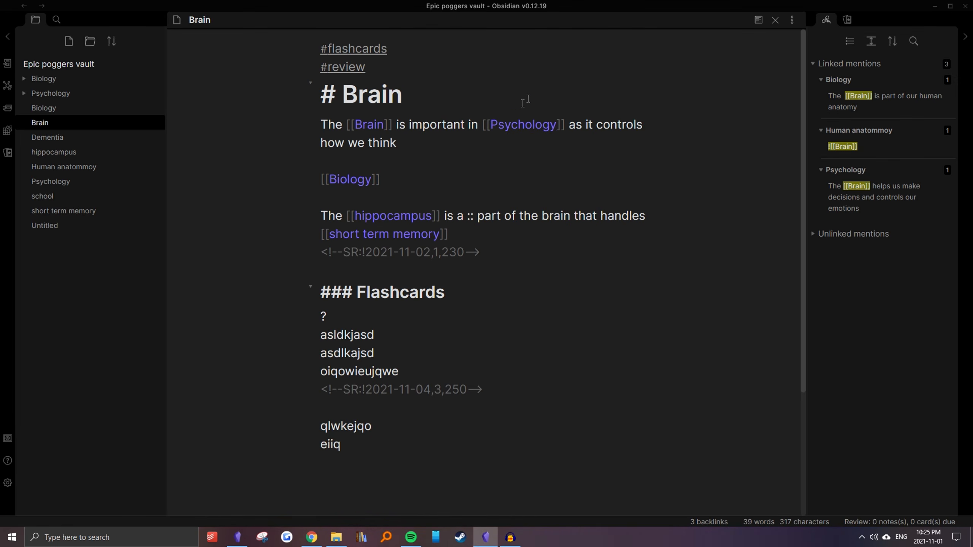
left_click(472, 75)
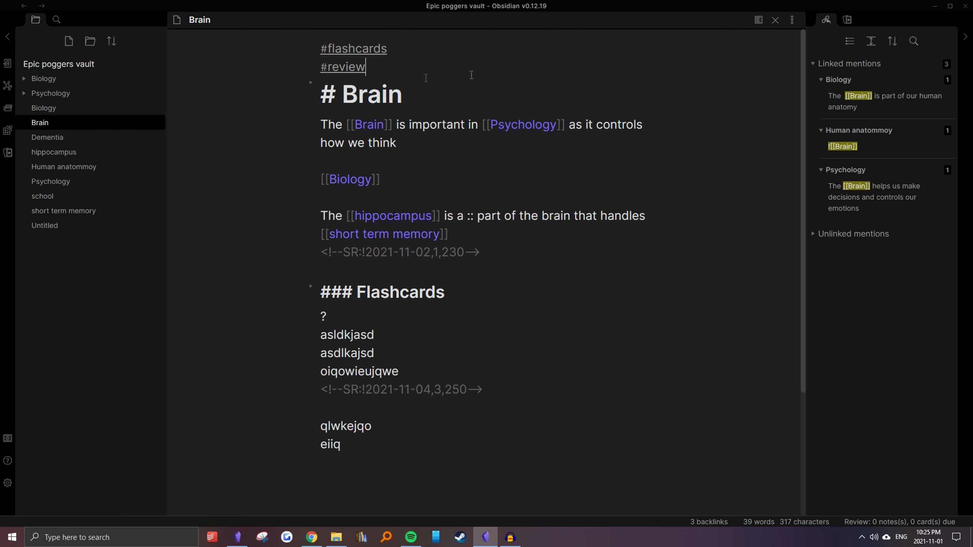
Submit a review rating for the Brain note listed under New in the #review section of the Notes Review Queue
left_click(846, 20)
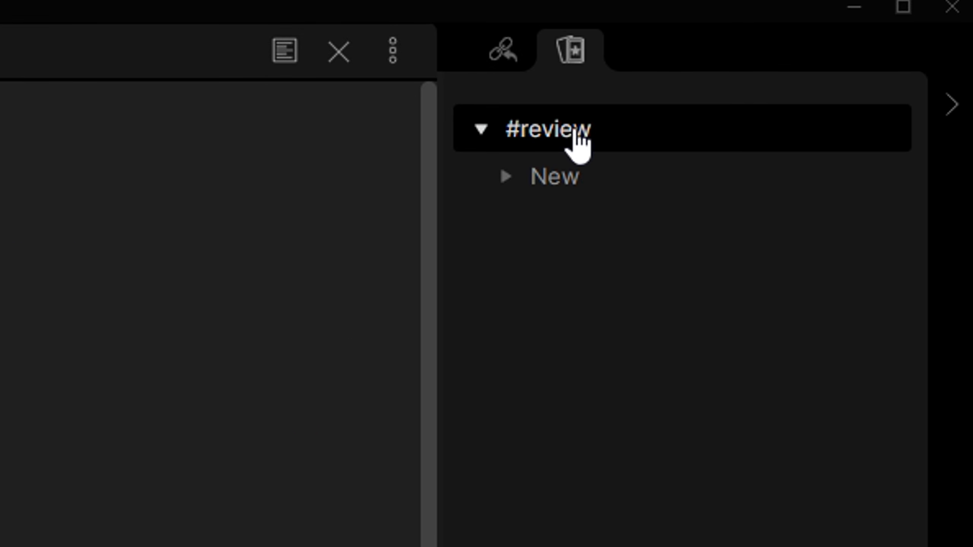
left_click(524, 176)
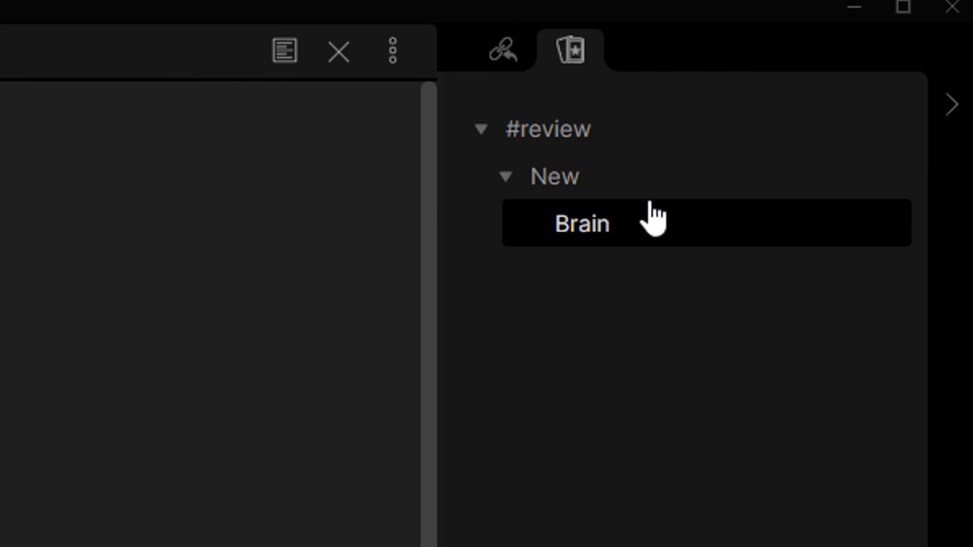
right_click(651, 215)
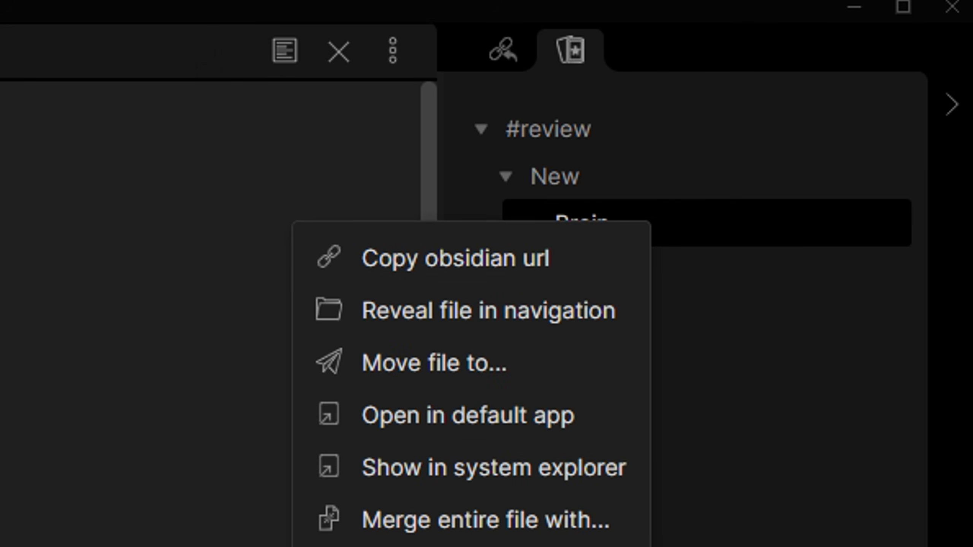
left_click(574, 546)
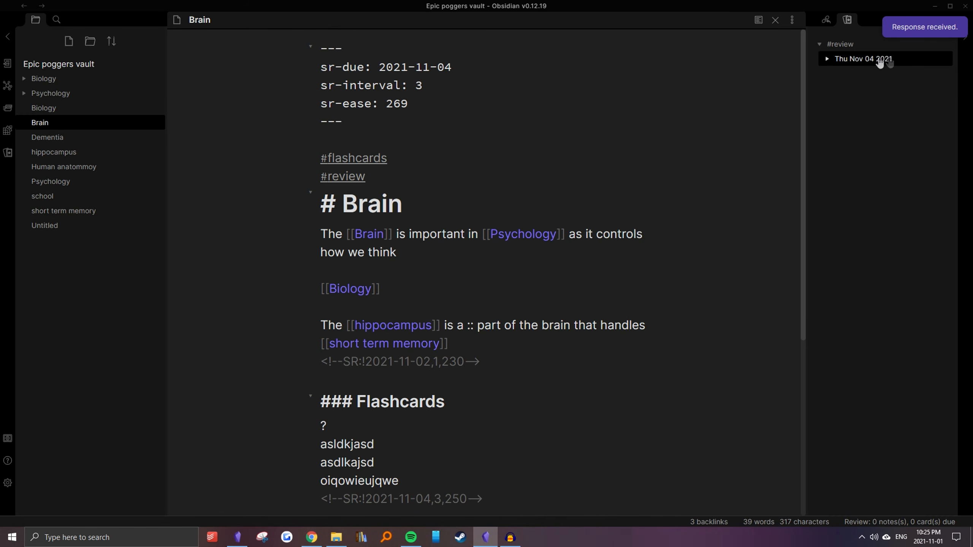
Insert two blank lines between the review properties and the #flashcards tag in the Brain note
left_click(632, 142)
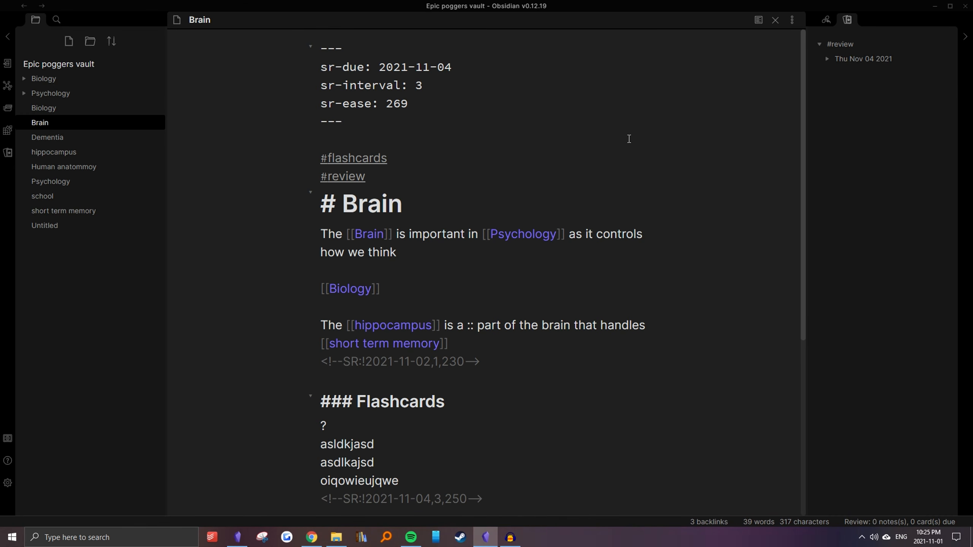
key("Return")
key("Return")
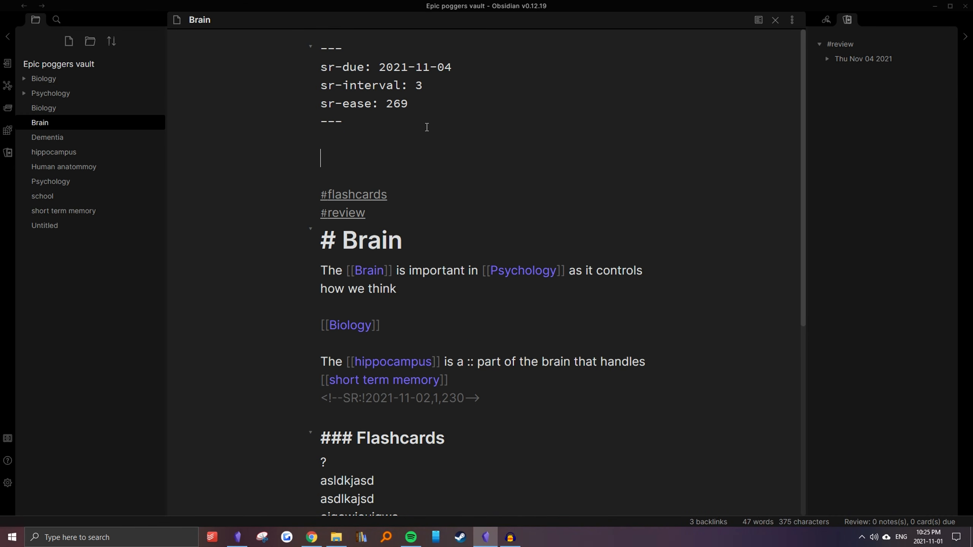
Highlight the spaced repetition review properties block above the tags in the Brain note
left_click_drag(368, 122, 575, 36)
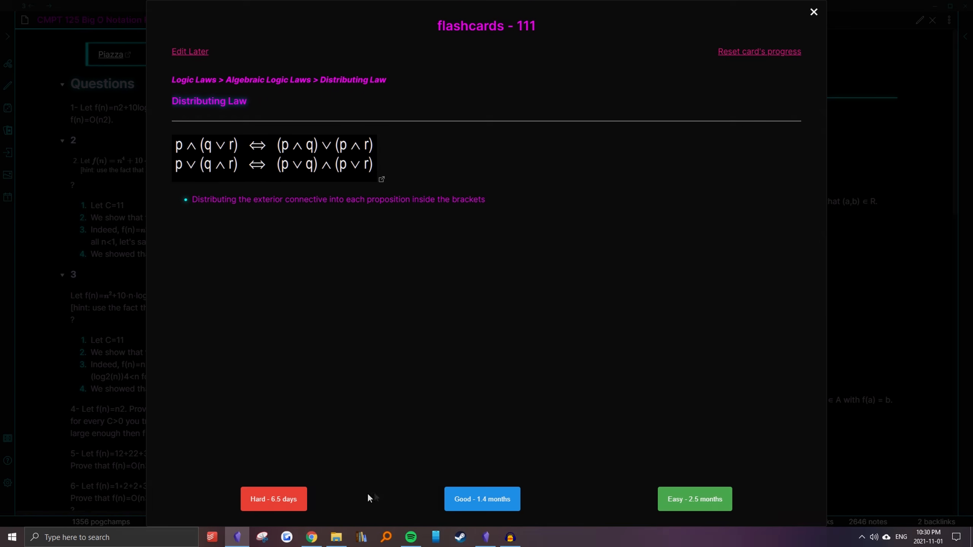
Review three logic law flashcards, rating Distributing Law Good and both Identity Laws and Absorption Law Hard, and end the review
left_click(470, 504)
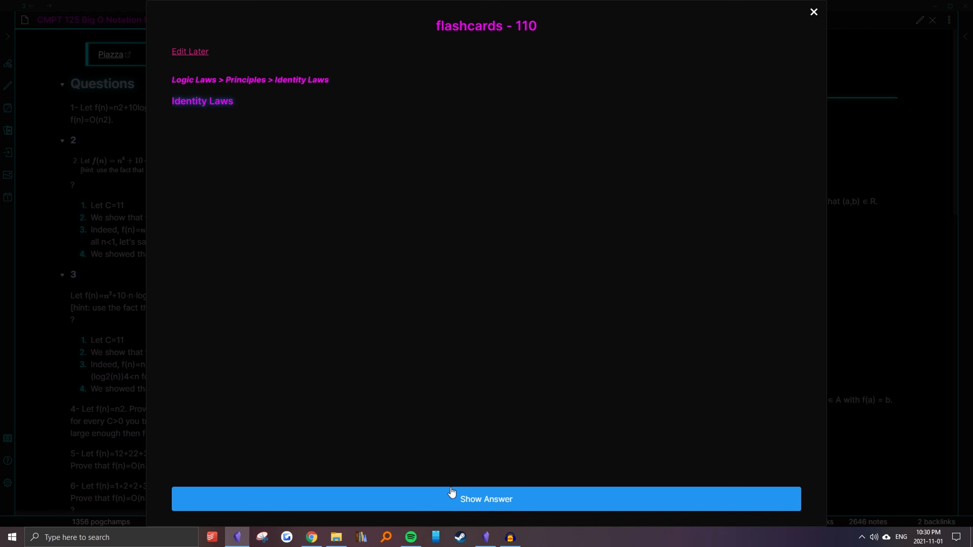
left_click(408, 504)
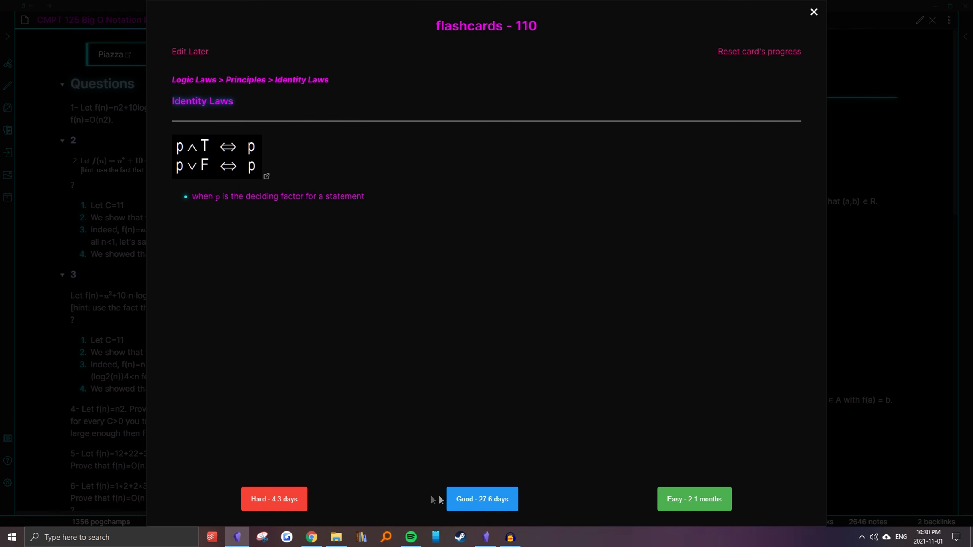
left_click(291, 496)
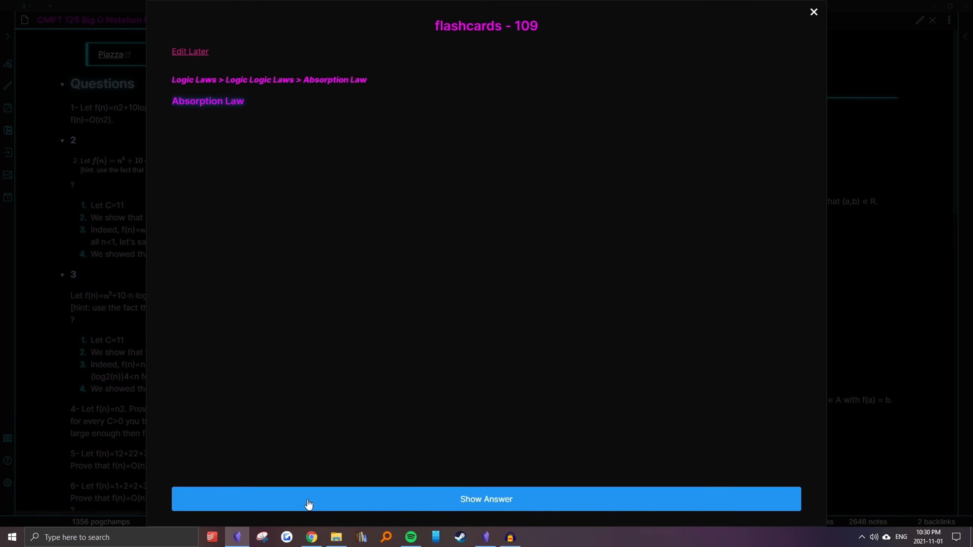
left_click(308, 504)
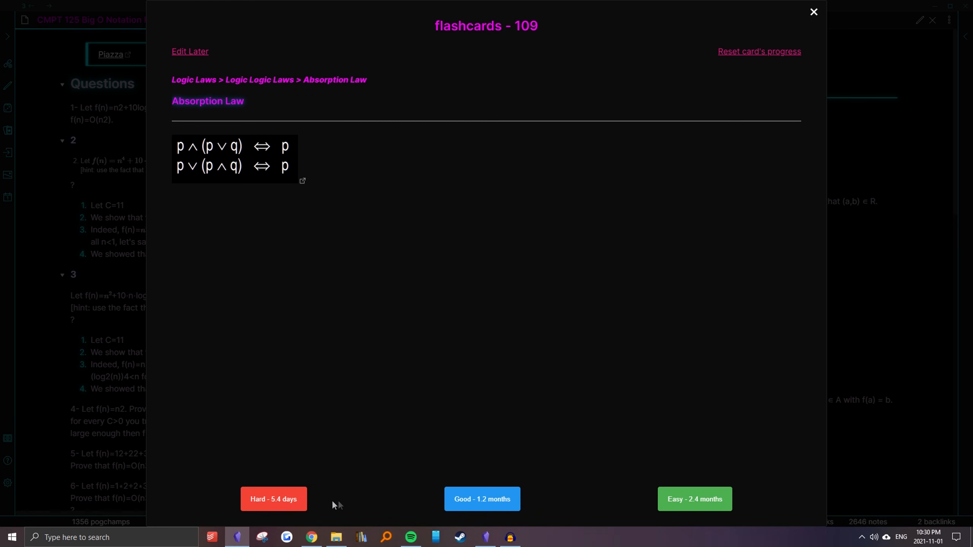
left_click(289, 504)
key("Escape")
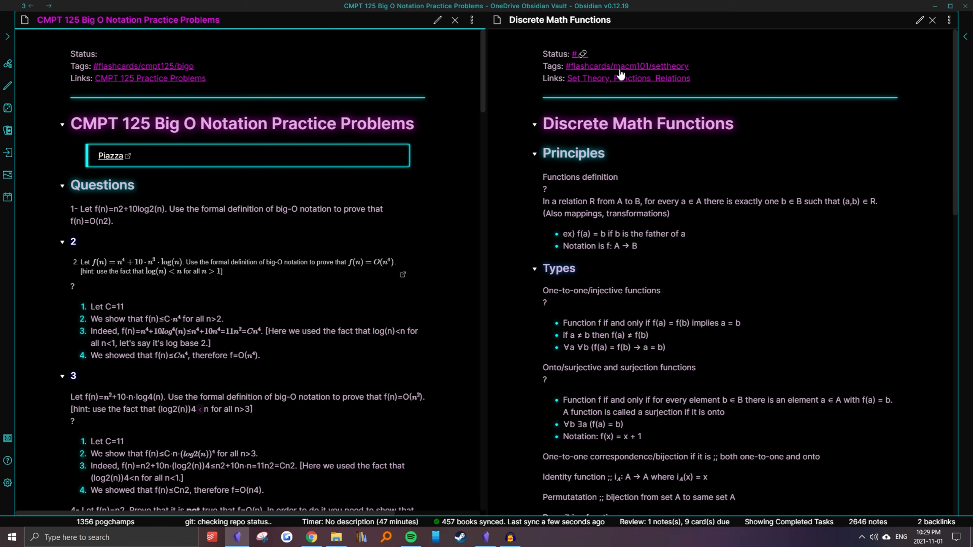
Open the Spaced Repetition plugin's settings from the community plugin options
scroll(230, 115, "down", 3)
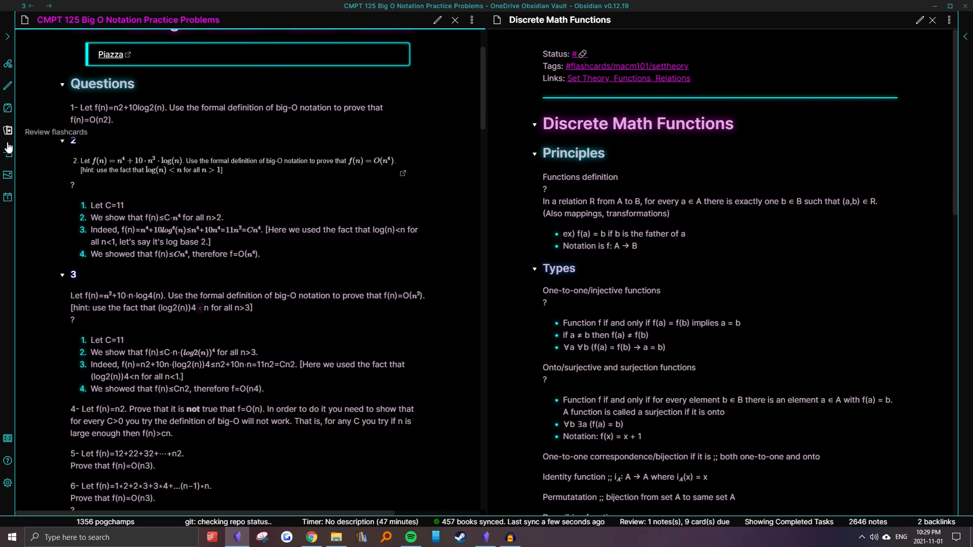
left_click(7, 483)
scroll(149, 324, "down", 6)
scroll(149, 324, "down", 15)
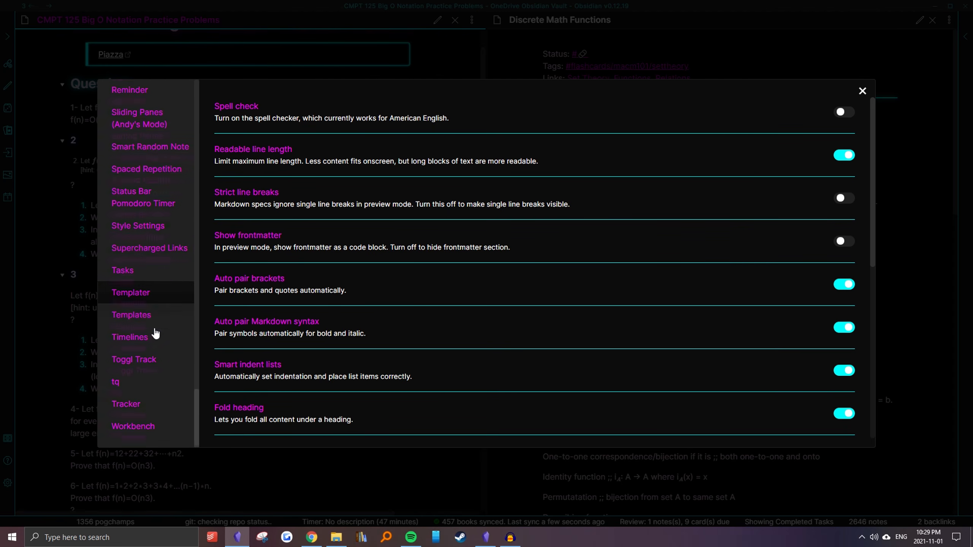
left_click(146, 165)
left_click(799, 253)
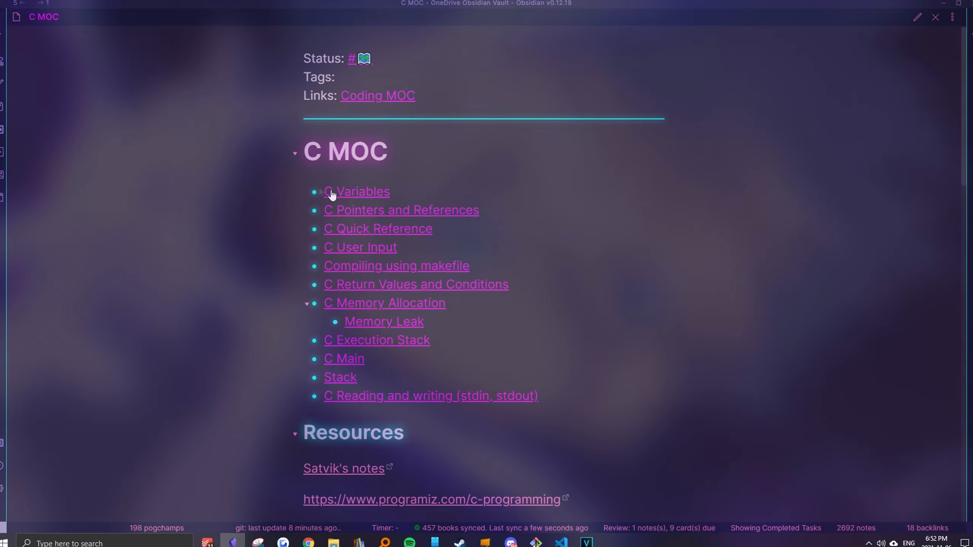
Open C Variables from the C MOC note and follow links through C Pointers and References to C Constant Pointers
left_click(331, 193, "ctrl")
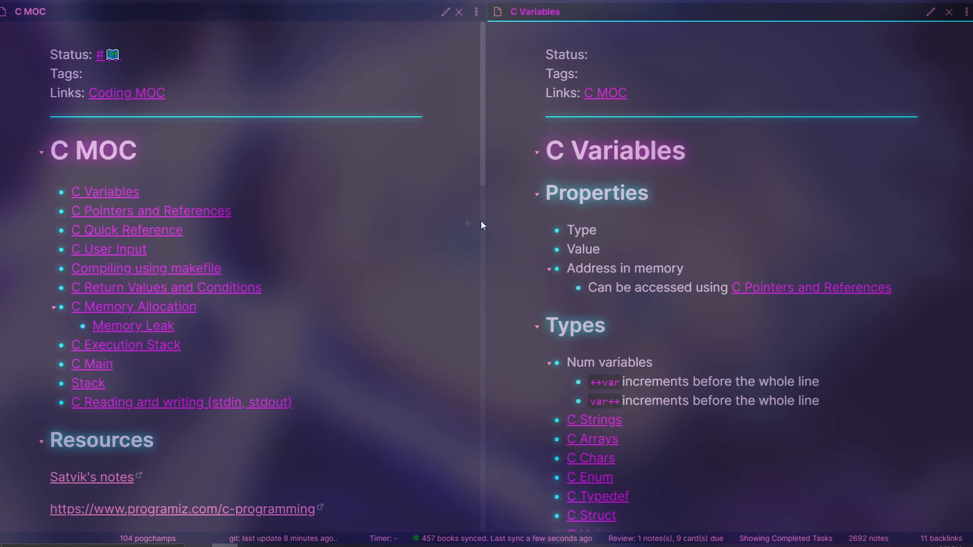
scroll(594, 236, "down", 1)
scroll(594, 235, "down", 2)
left_click(768, 185, "ctrl")
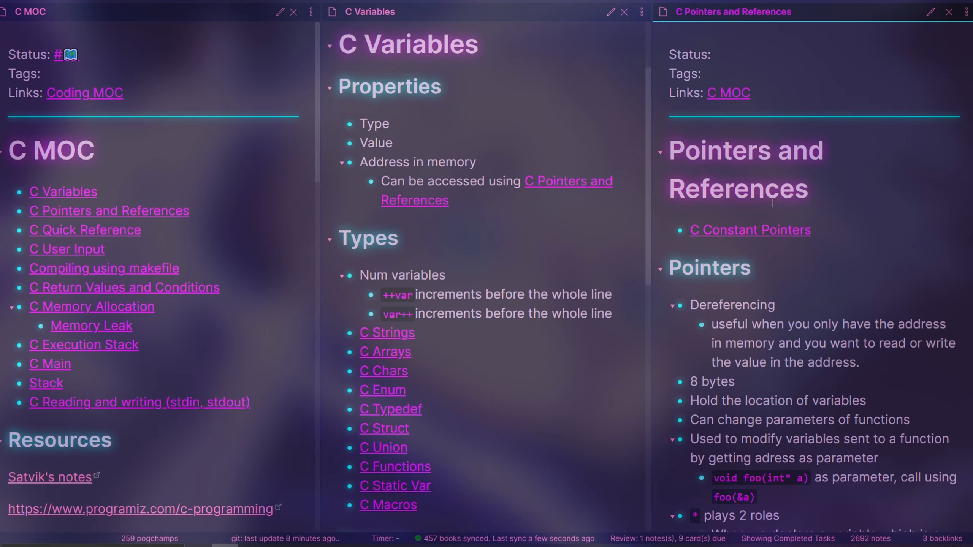
left_click(775, 235, "ctrl")
scroll(812, 260, "down", 8)
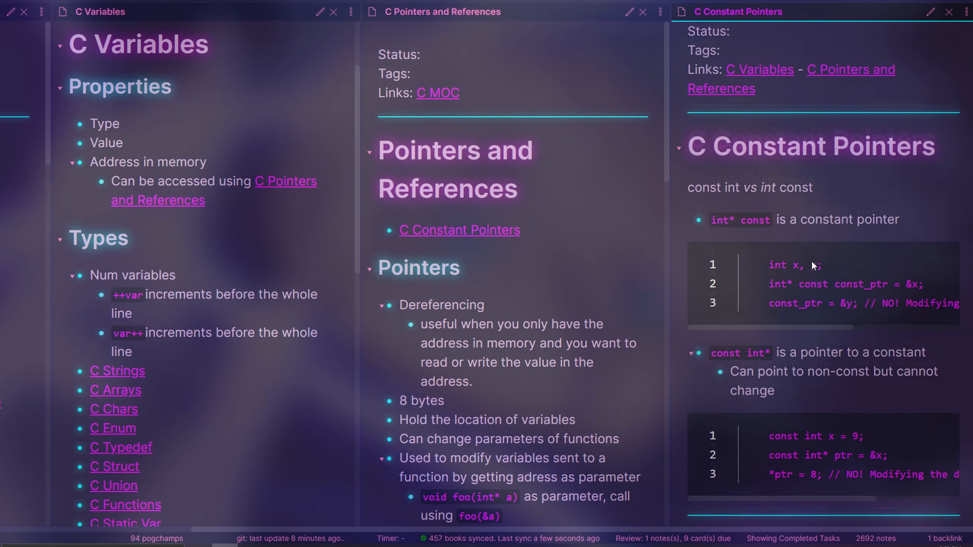
Return to the C MOC note and open its linked C User Input note
scroll(811, 260, "up", 8)
scroll(759, 275, "left", 5)
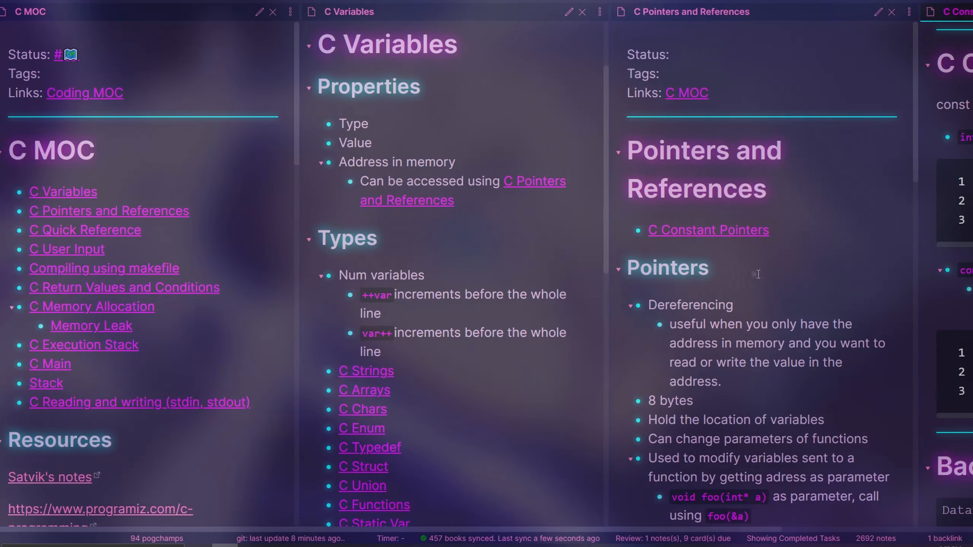
left_click(82, 253, "ctrl")
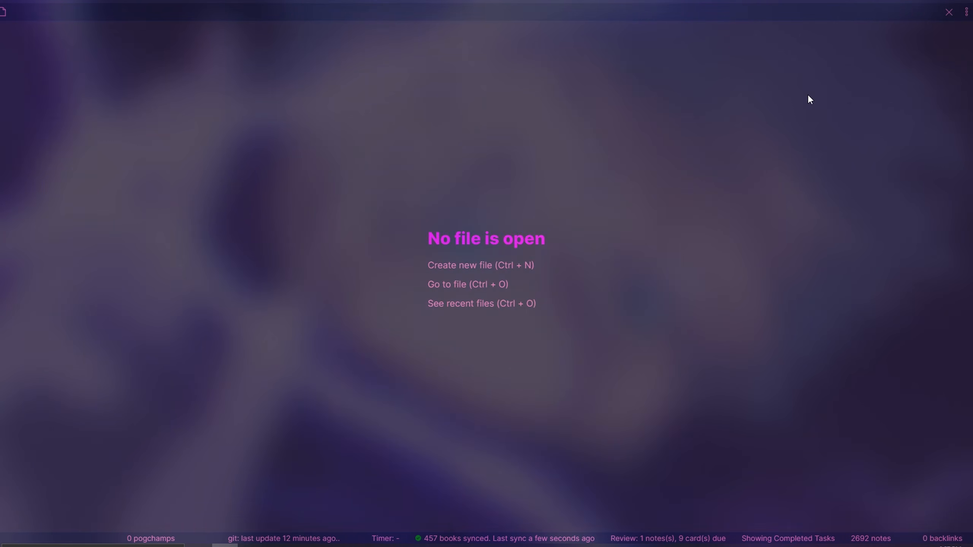
Open the vault's graph view and explore the network of linked notes
key("ctrl+g")
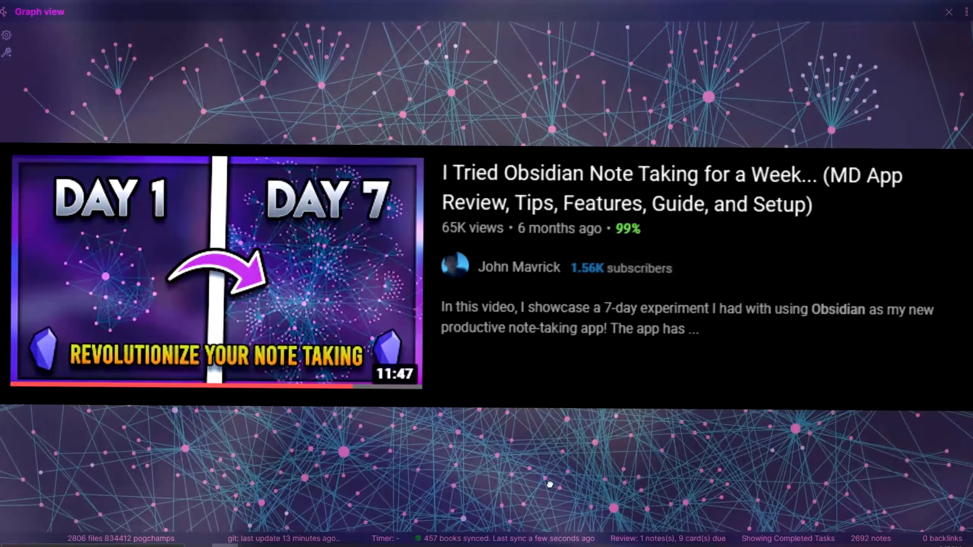
left_click_drag(550, 485, 673, 148)
left_click_drag(653, 348, 834, 94)
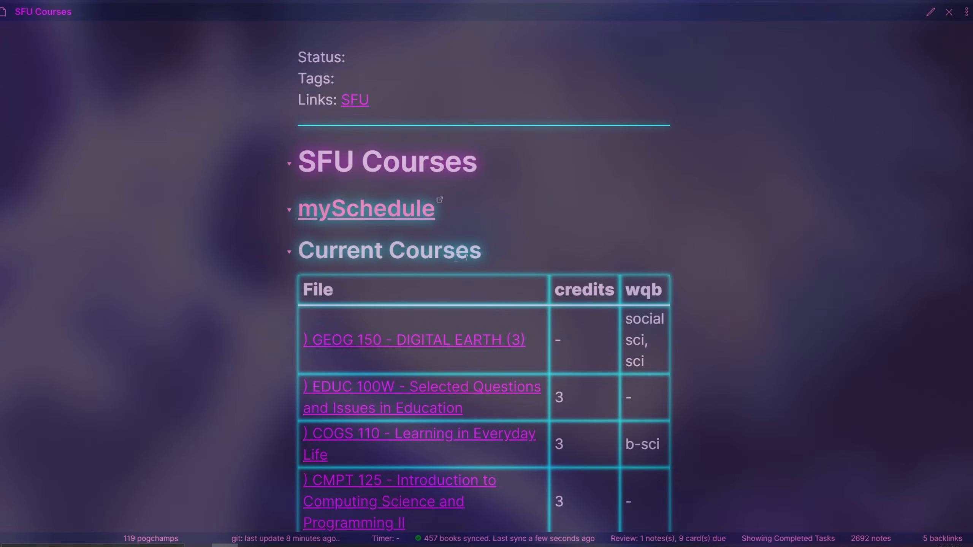
Open the MACM 101 - Discrete Mathematics I note from the Current Courses table and look through its sections
scroll(576, 245, "down", 5)
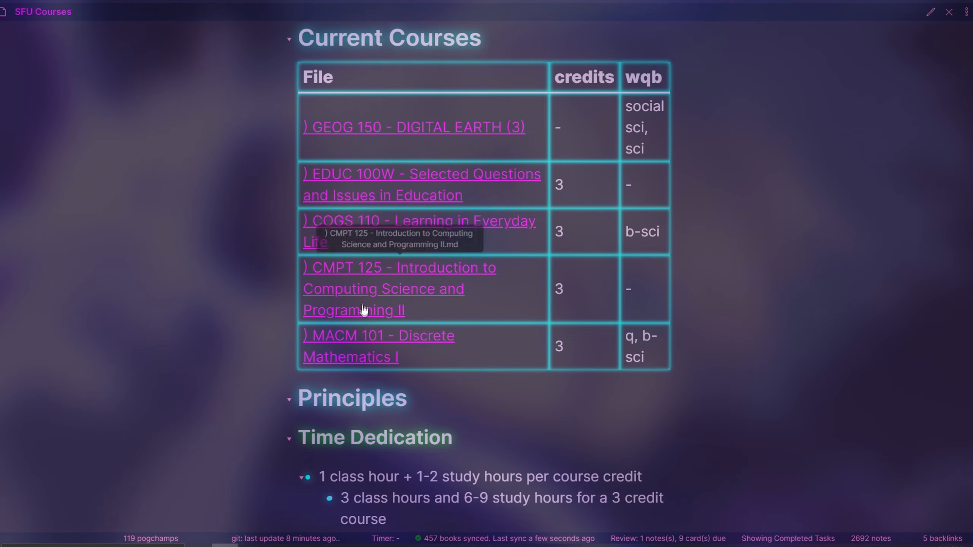
left_click(380, 337)
scroll(482, 277, "down", 6)
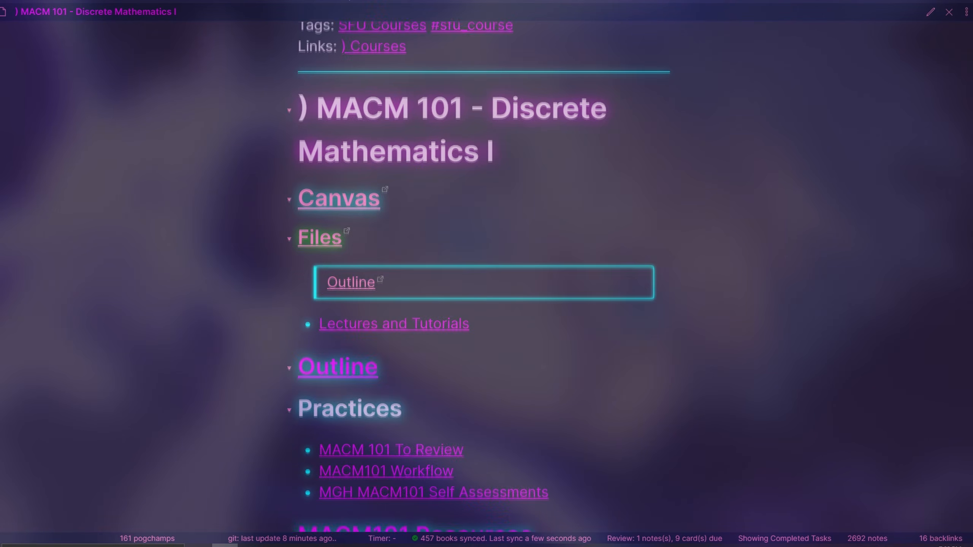
scroll(482, 277, "down", 3)
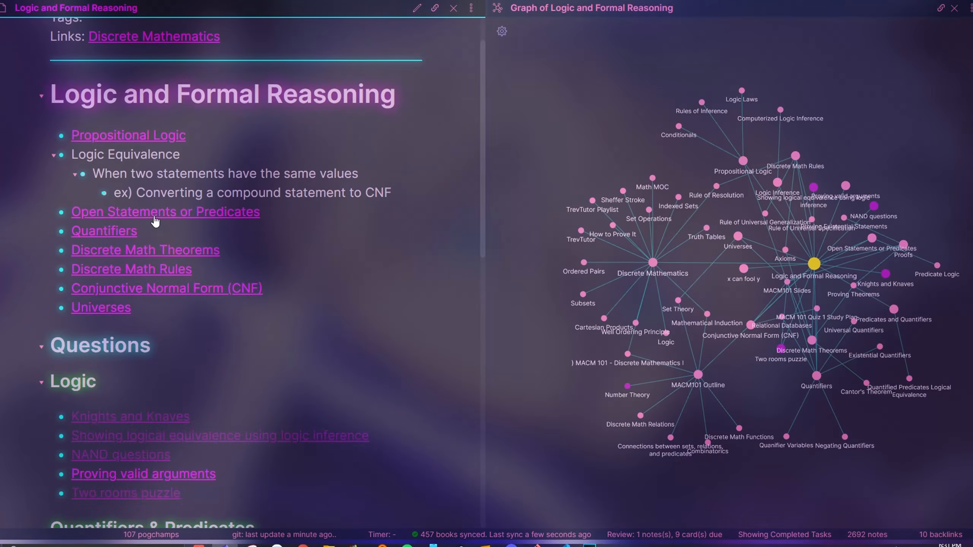
Read the Open Statements or Predicates note beside its local graph and follow its MACM101 Slides backlink
left_click(156, 213)
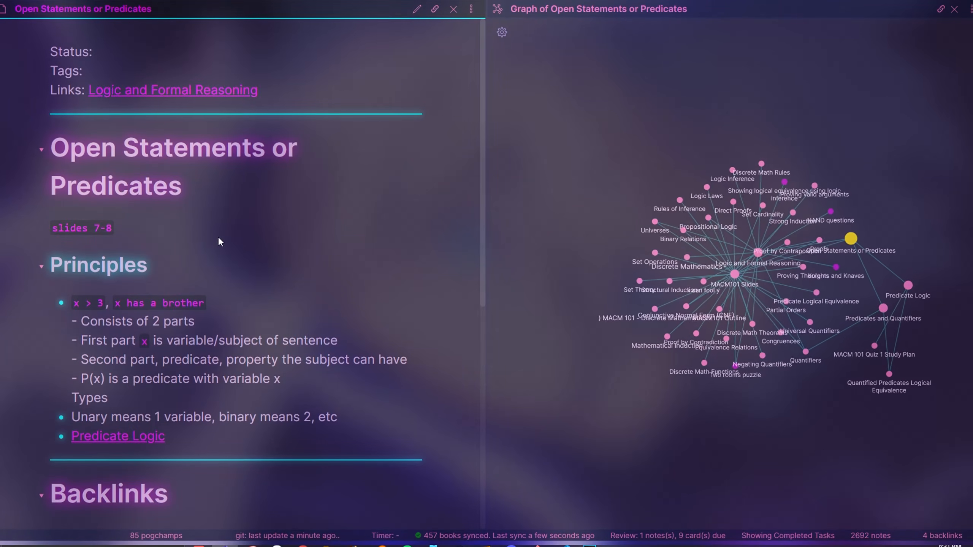
scroll(127, 281, "down", 5)
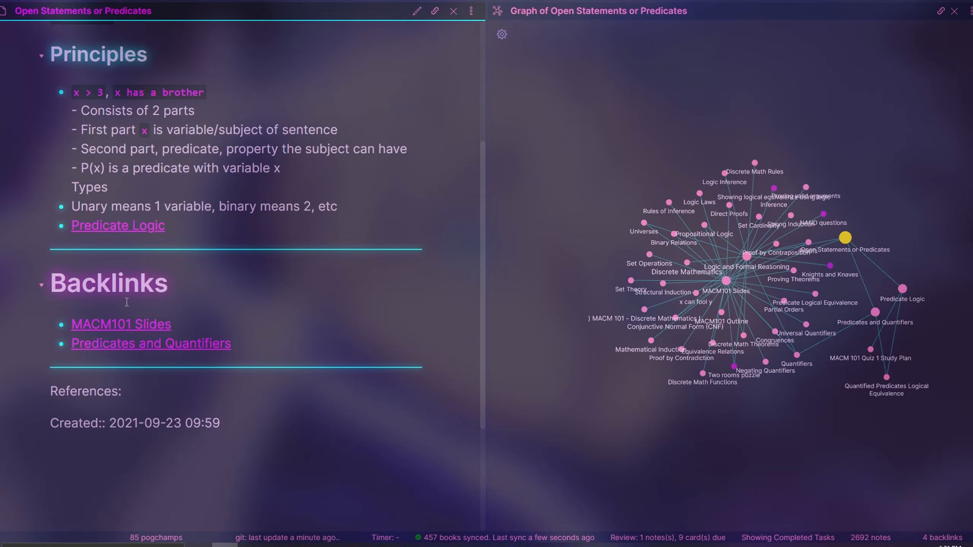
left_click(128, 324)
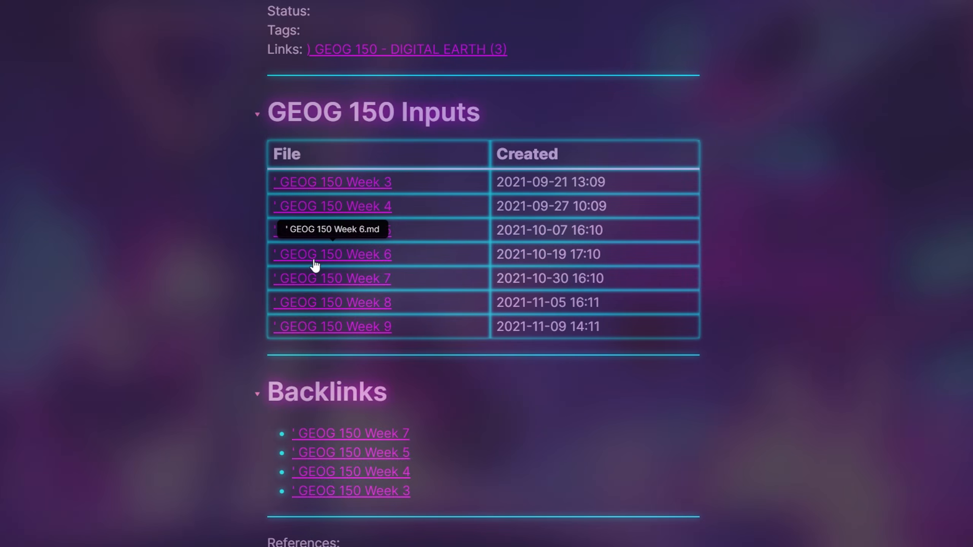
Open GEOG 150 Week 6 from the GEOG 150 Inputs table and read its GPS, Errors and GIS Data Sources notes
left_click(326, 252)
scroll(475, 273, "down", 5)
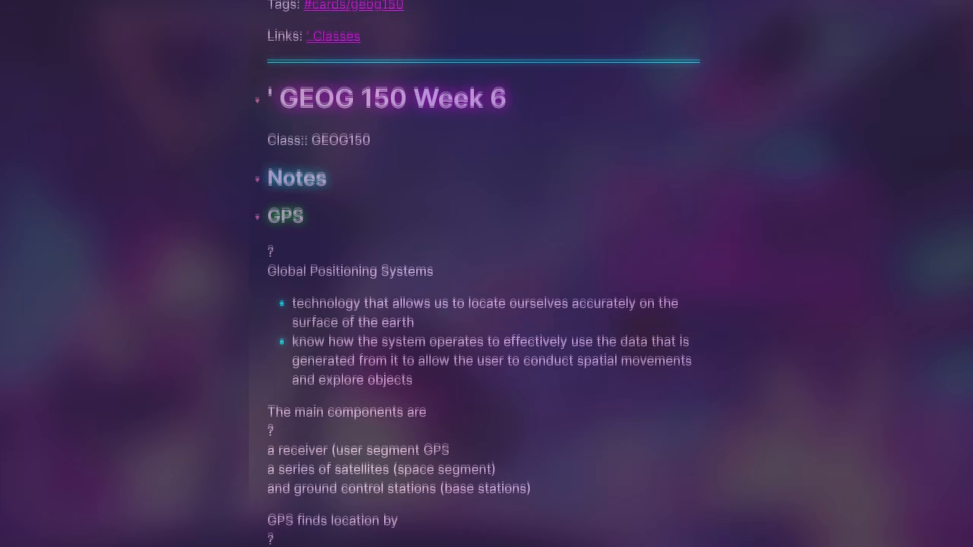
scroll(475, 273, "down", 6)
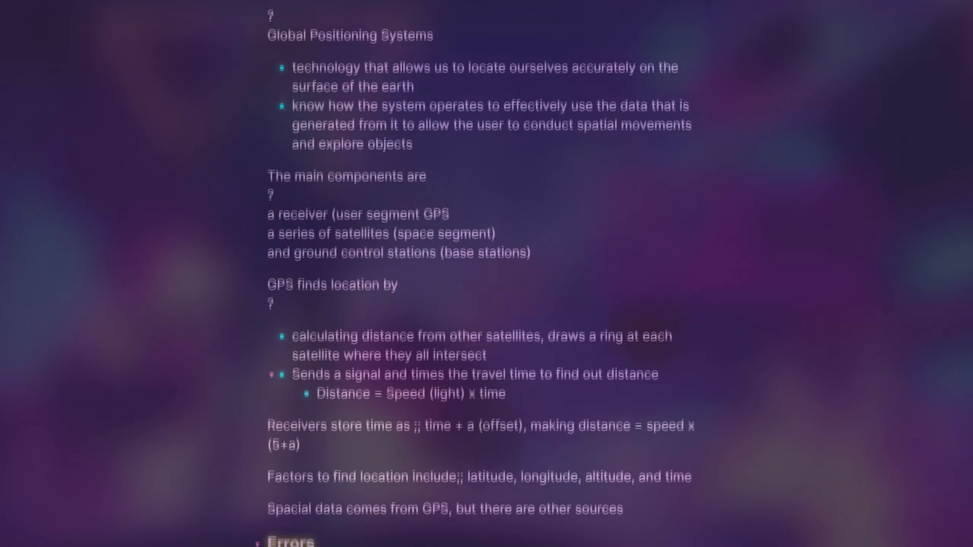
scroll(475, 274, "down", 6)
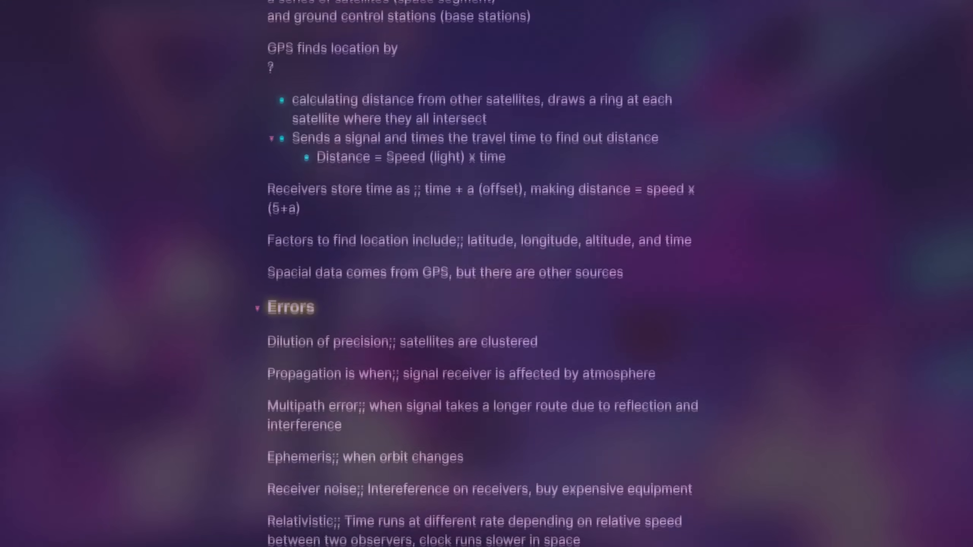
scroll(475, 274, "down", 3)
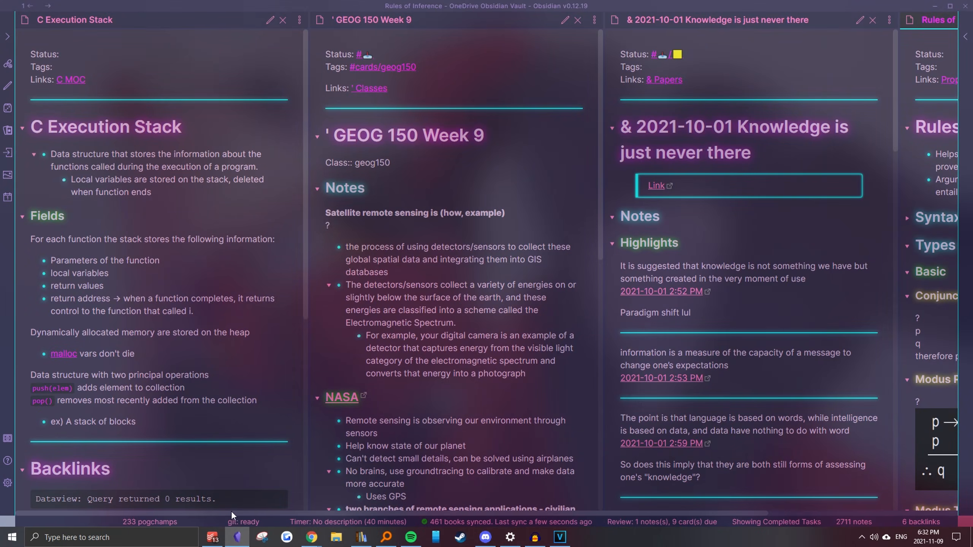
Look through the side-by-side GEOG 150 Week 9, Knowledge is just never there and Rules of Inference notes
left_click_drag(231, 511, 421, 530)
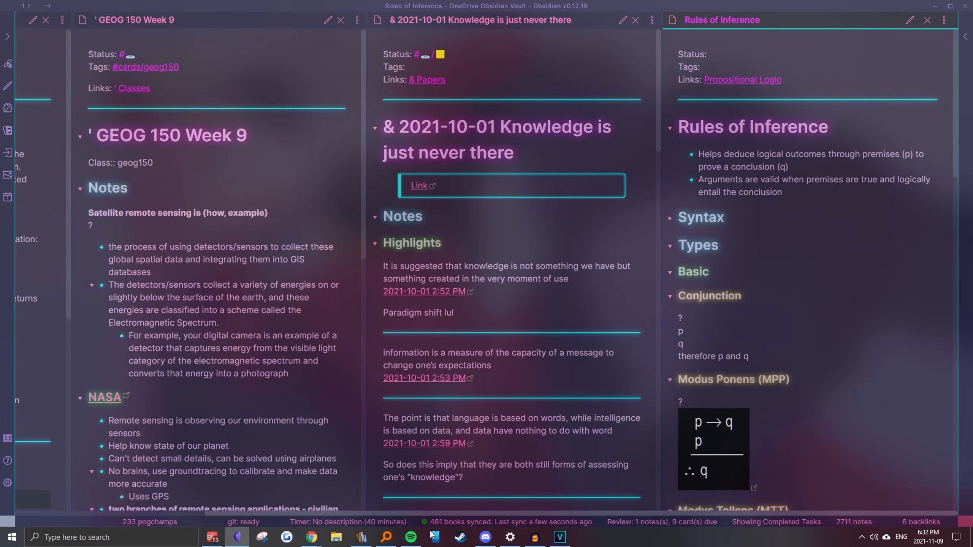
scroll(778, 345, "down", 8)
scroll(561, 338, "down", 1)
scroll(537, 333, "down", 12)
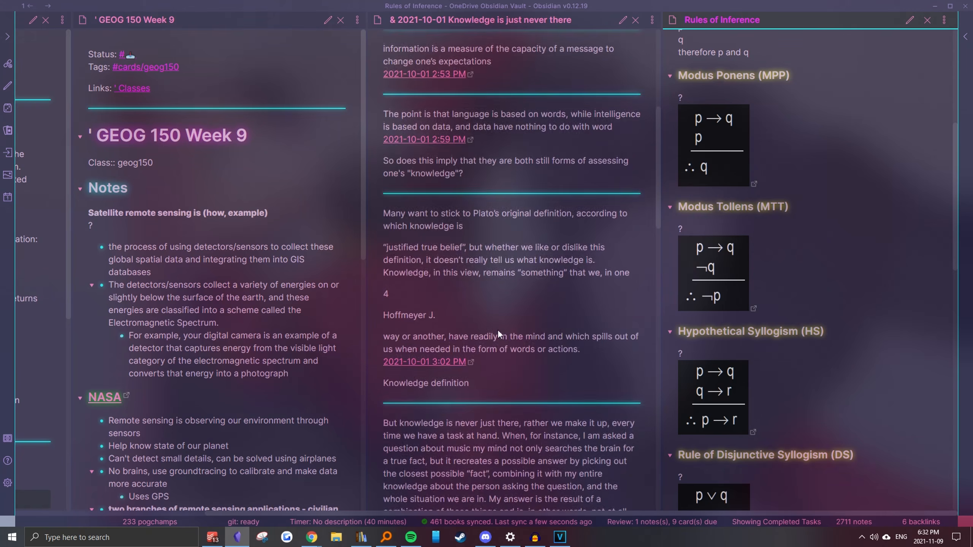
scroll(230, 314, "down", 9)
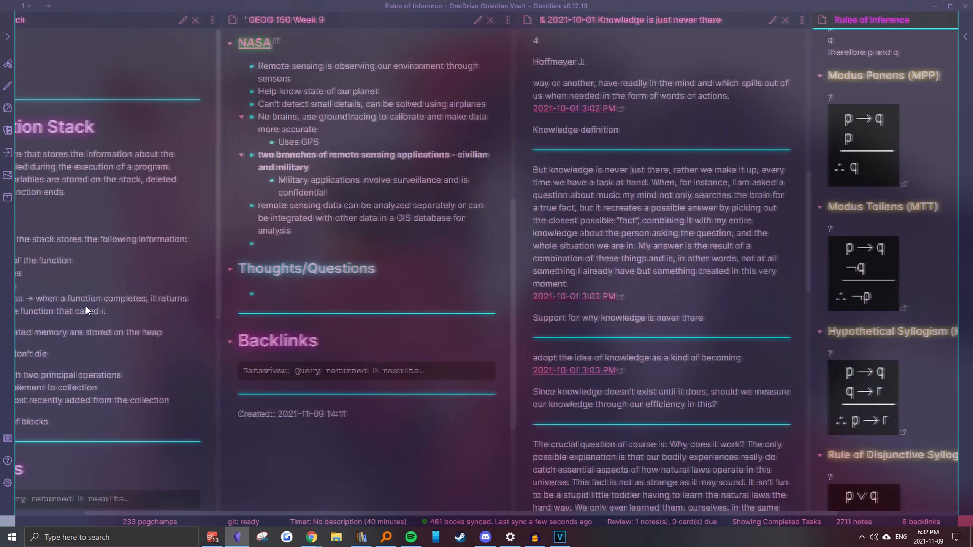